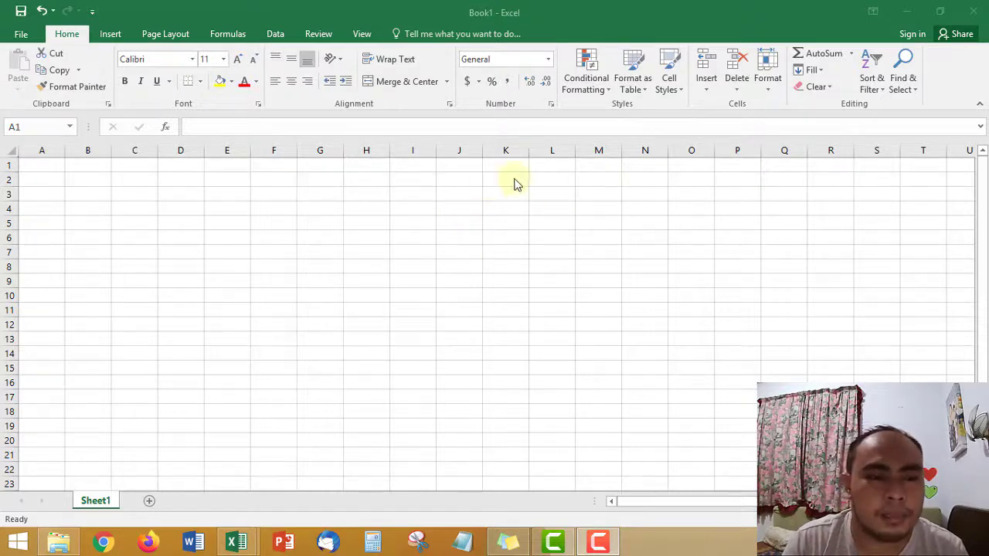
Enter the header No in cell A2
click(61, 198)
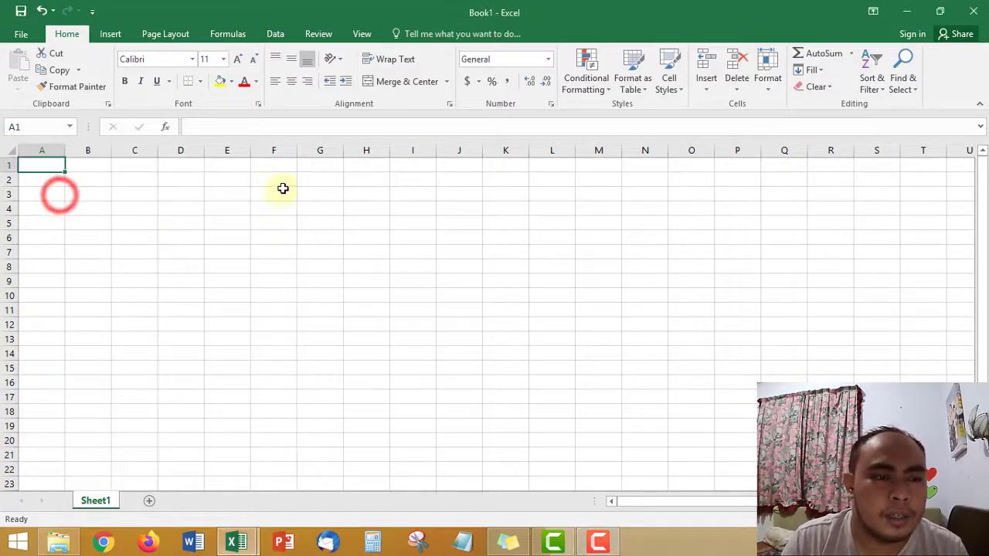
click(59, 194)
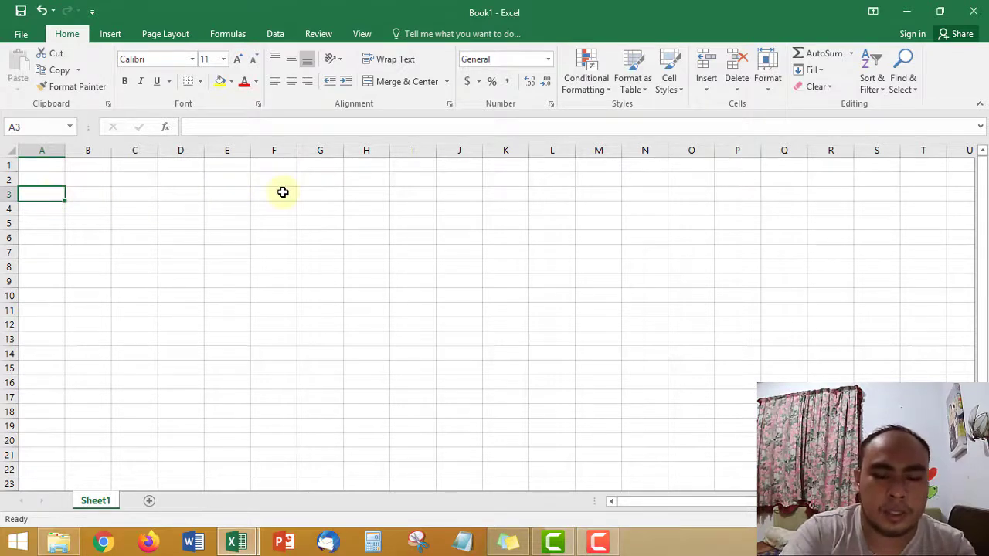
click(41, 164)
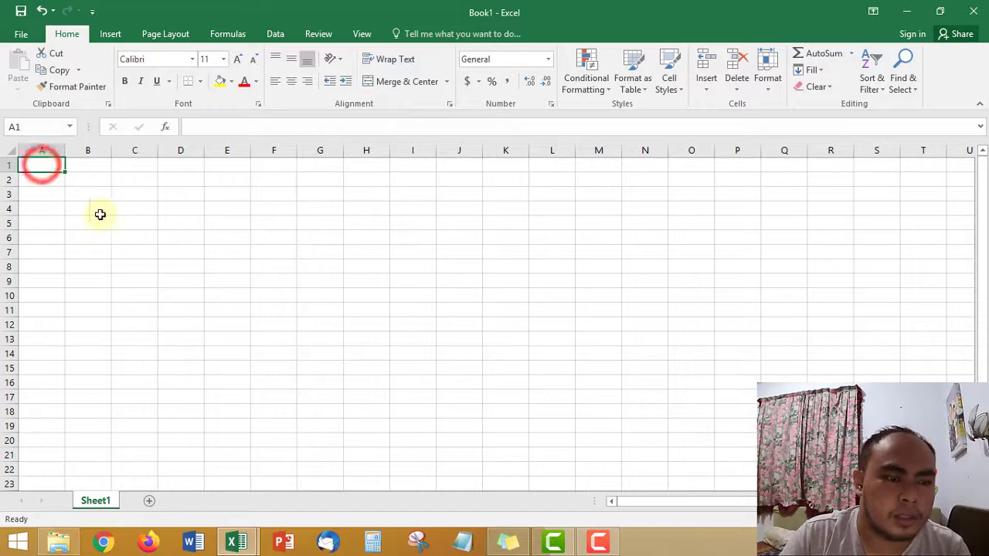
click(121, 306)
click(39, 199)
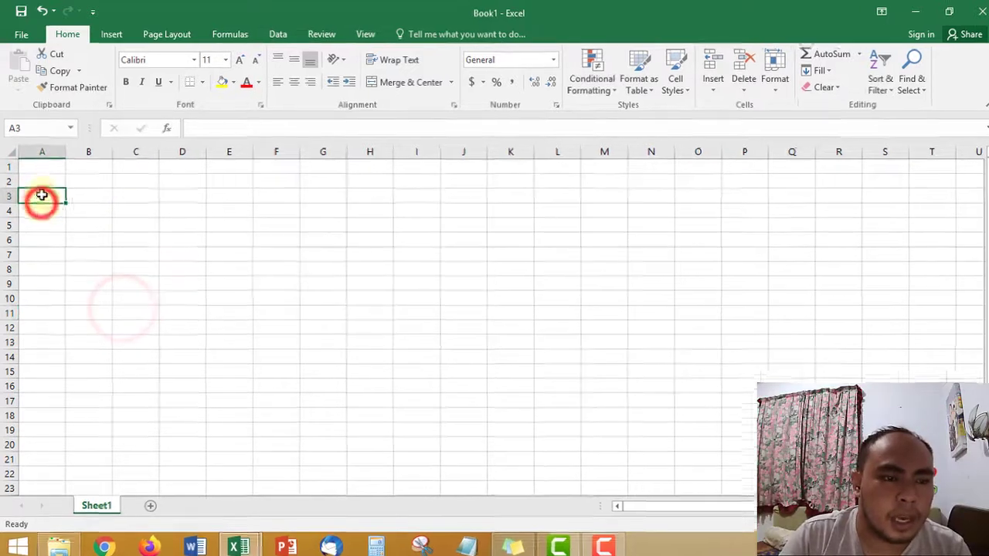
click(40, 177)
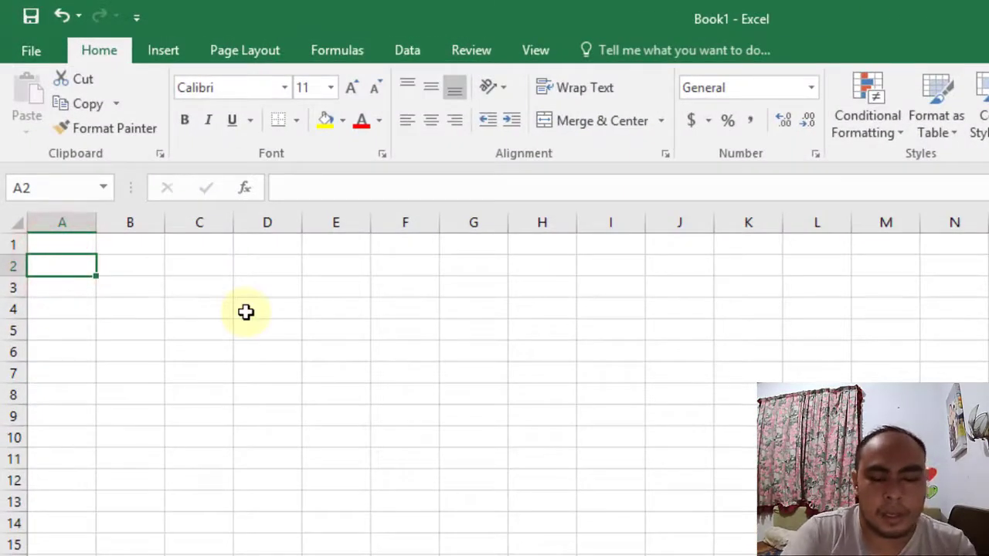
text(No)
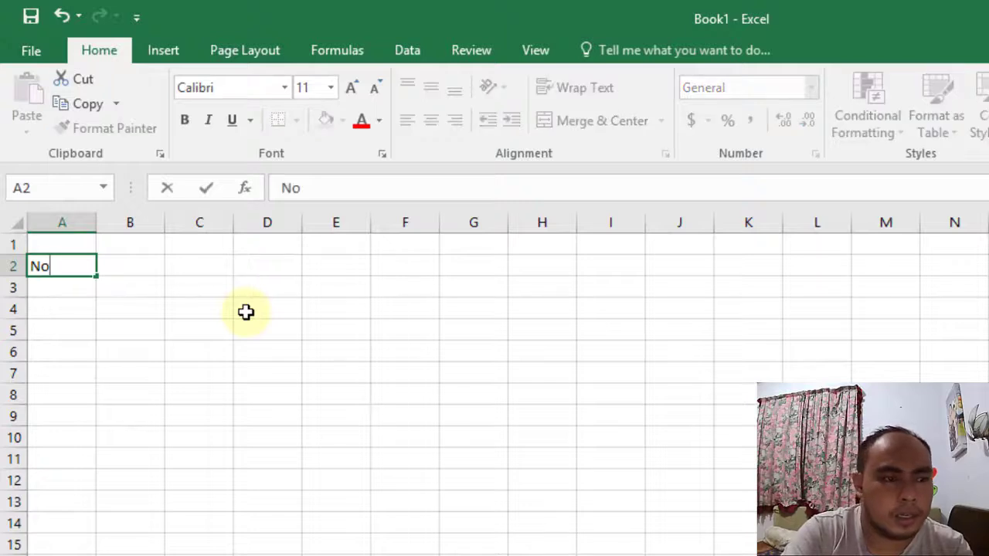
text(0)
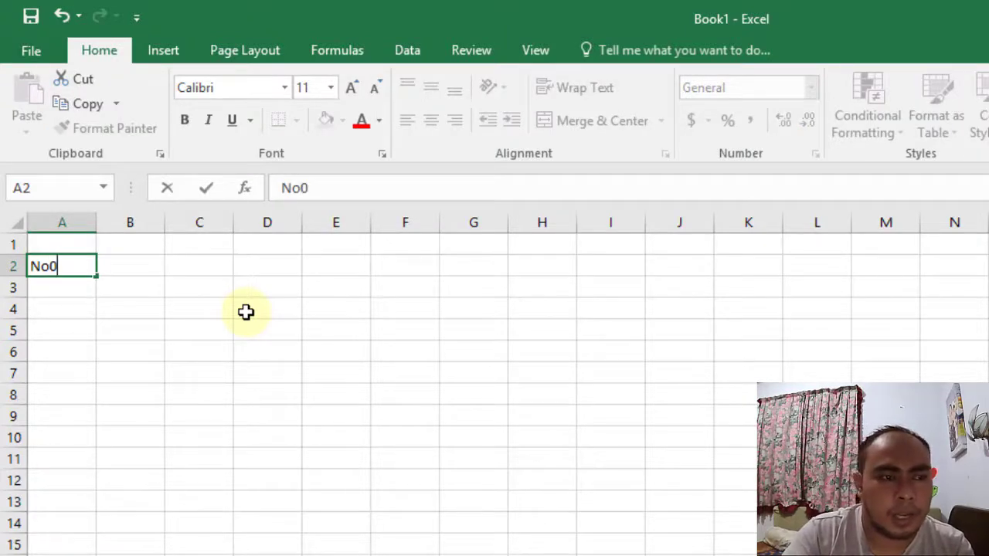
key(BackSpace)
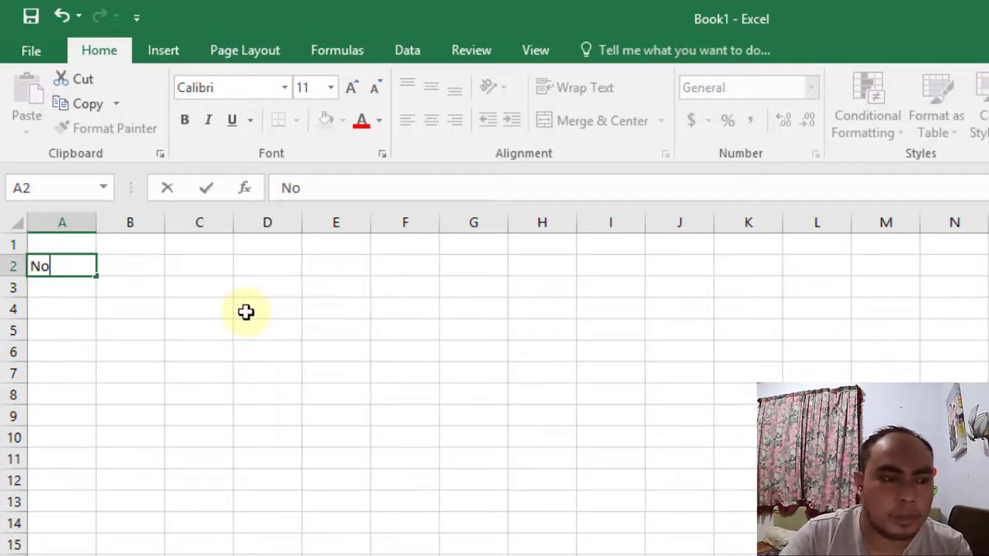
key(Tab)
Add the headers Nama in B2 and Alamat in C2
text(Nama)
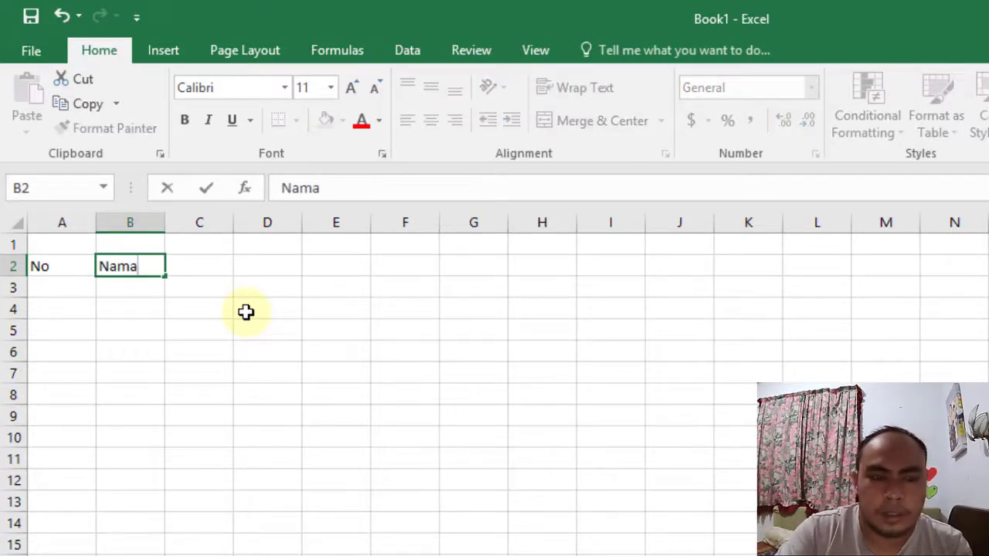
key(Tab)
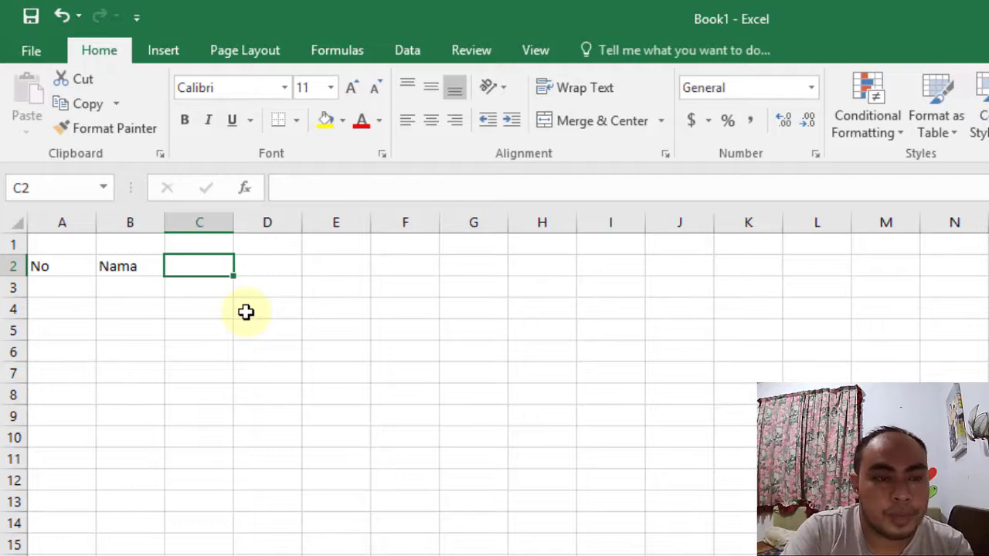
text(Alama)
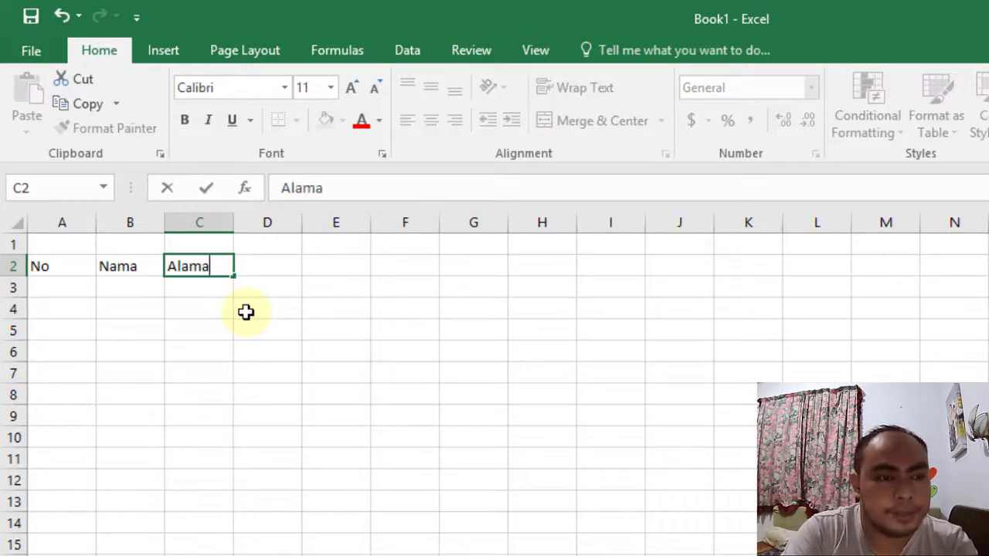
text(t)
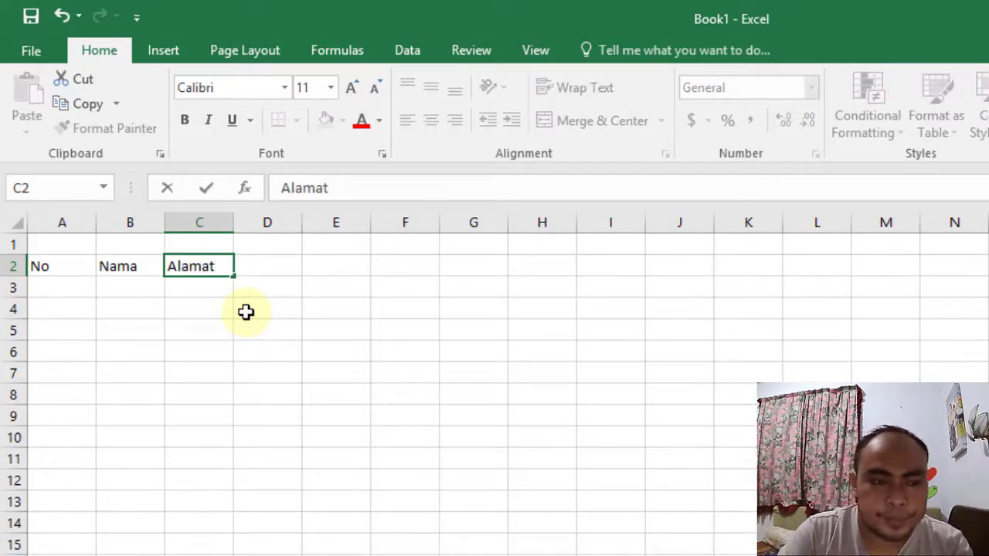
key(Tab)
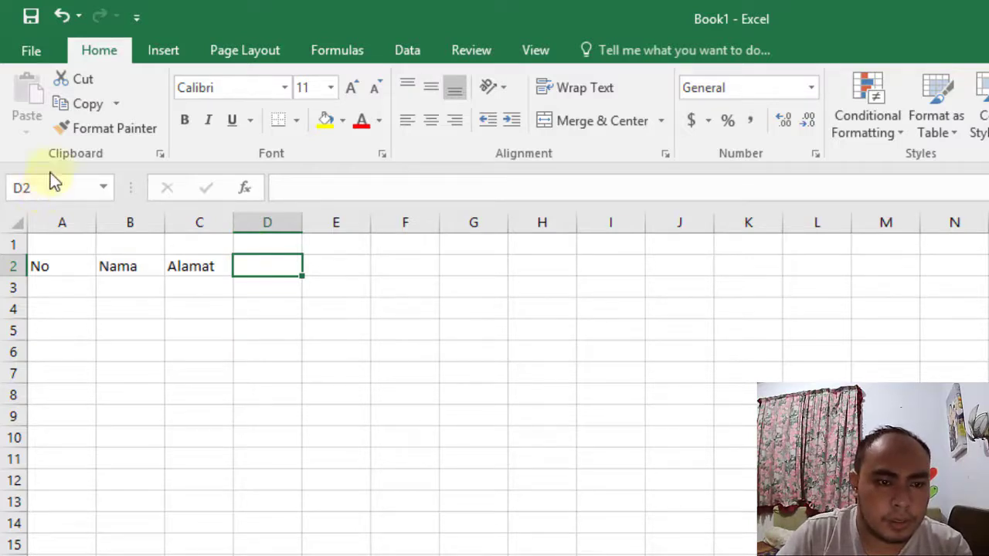
Put No HP in D2 and Pengiriman in E2, replacing the earlier Jenis Paket
text(M)
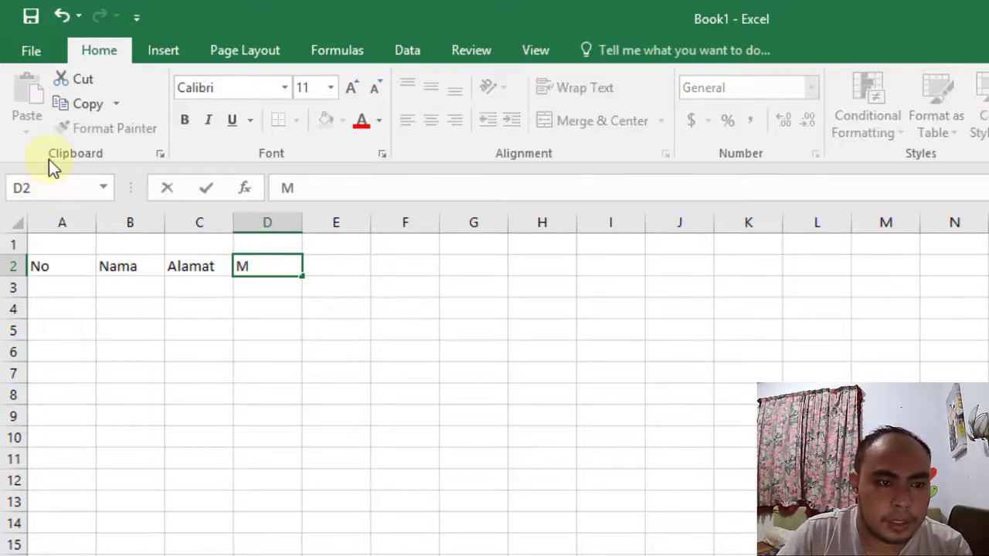
text(pN)
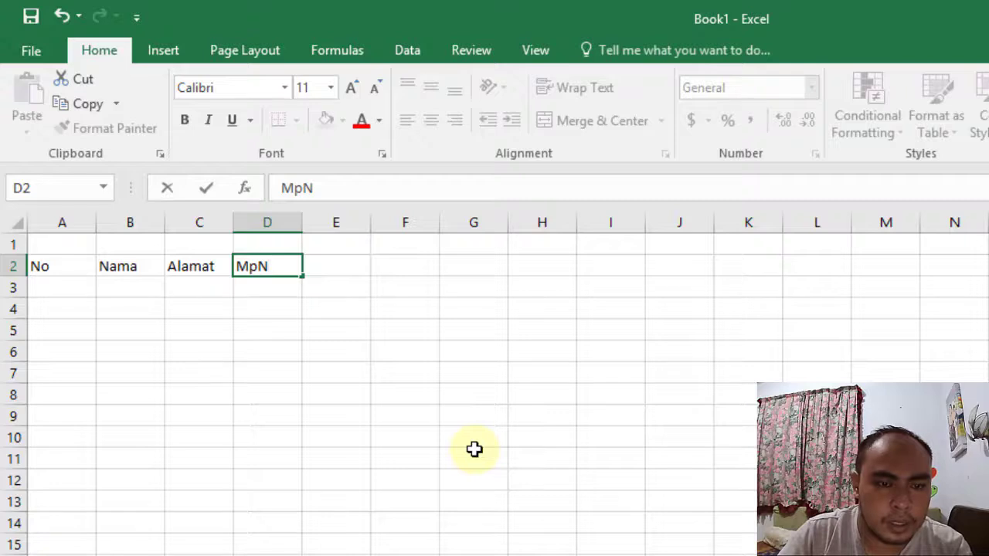
key(BackSpace)
key(BackSpace)
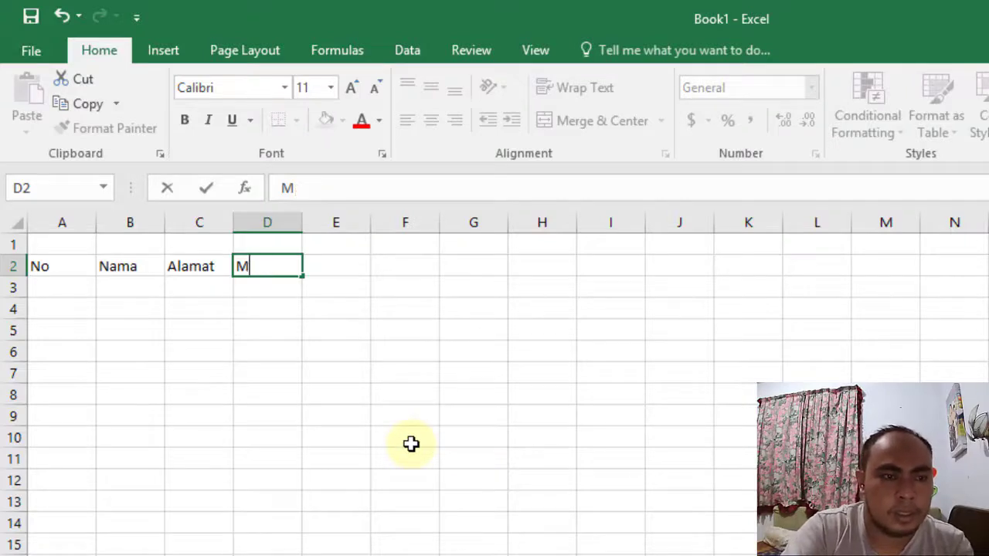
key(BackSpace)
text(No)
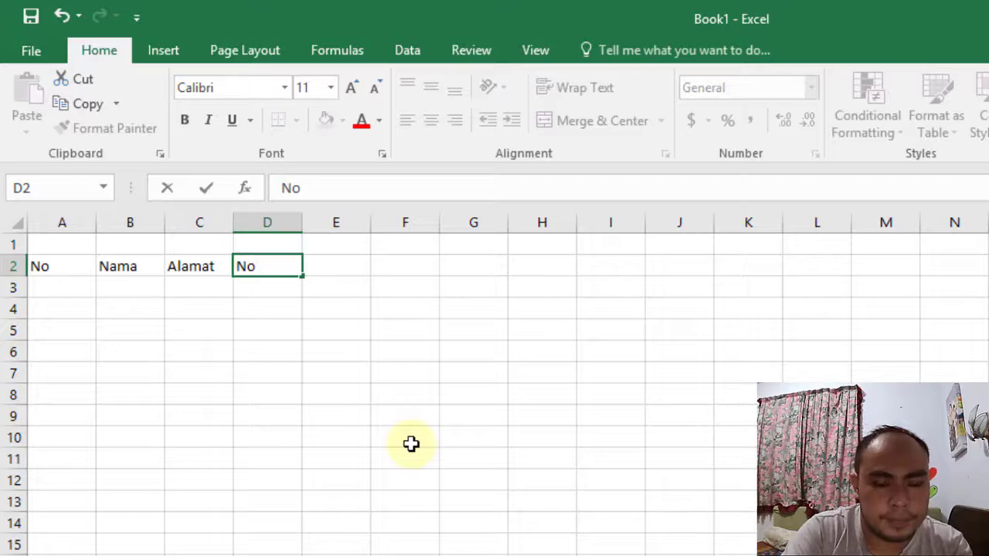
text( HP)
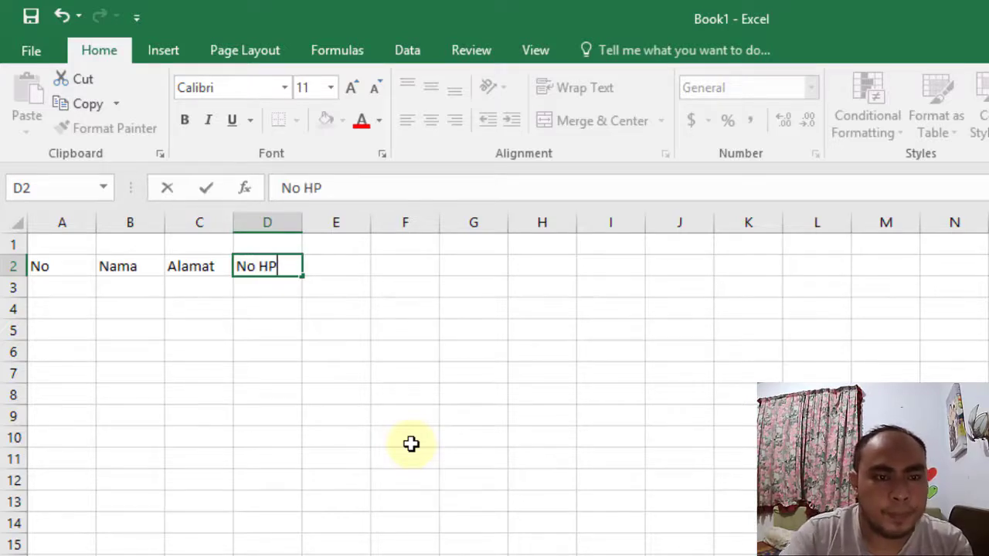
click(336, 270)
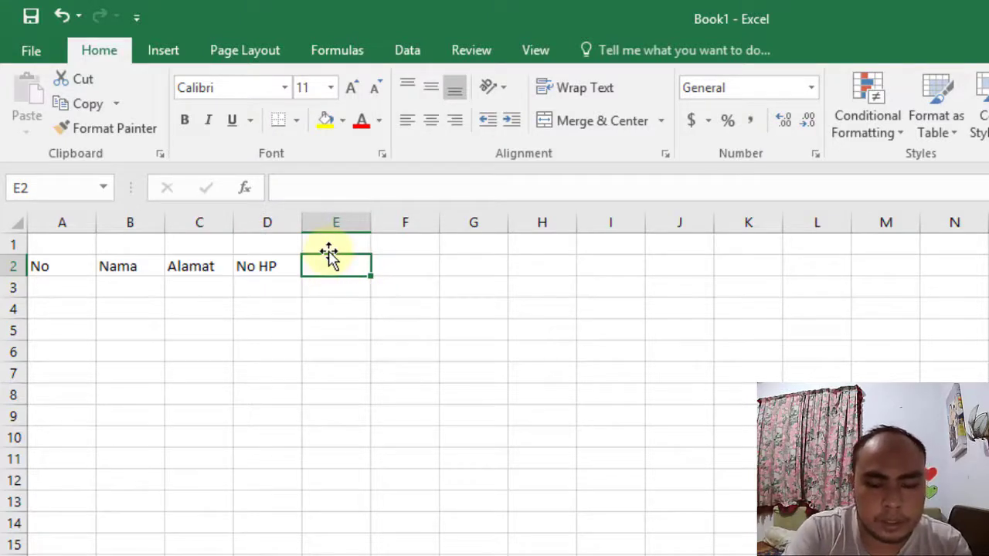
text(J)
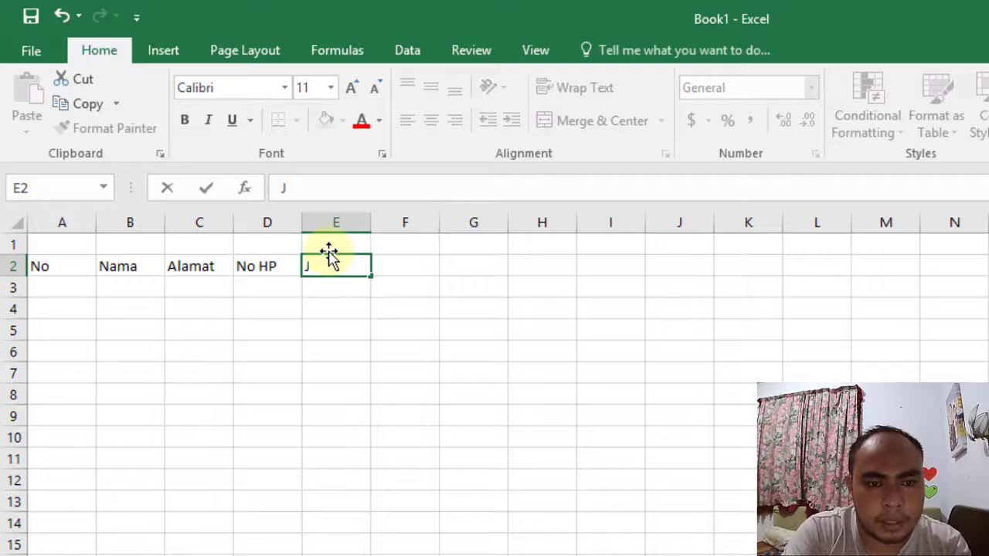
text(enis)
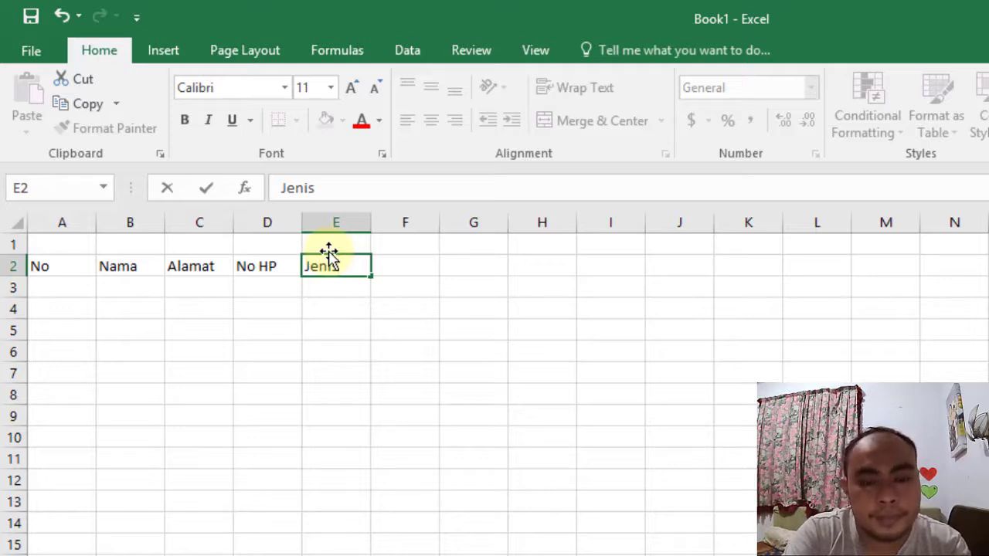
text( Pa)
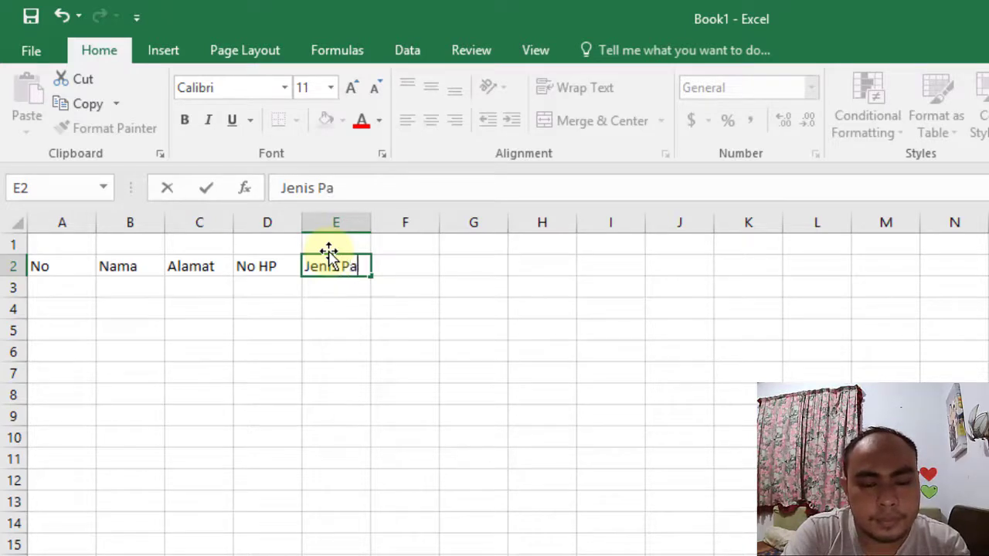
text(ket)
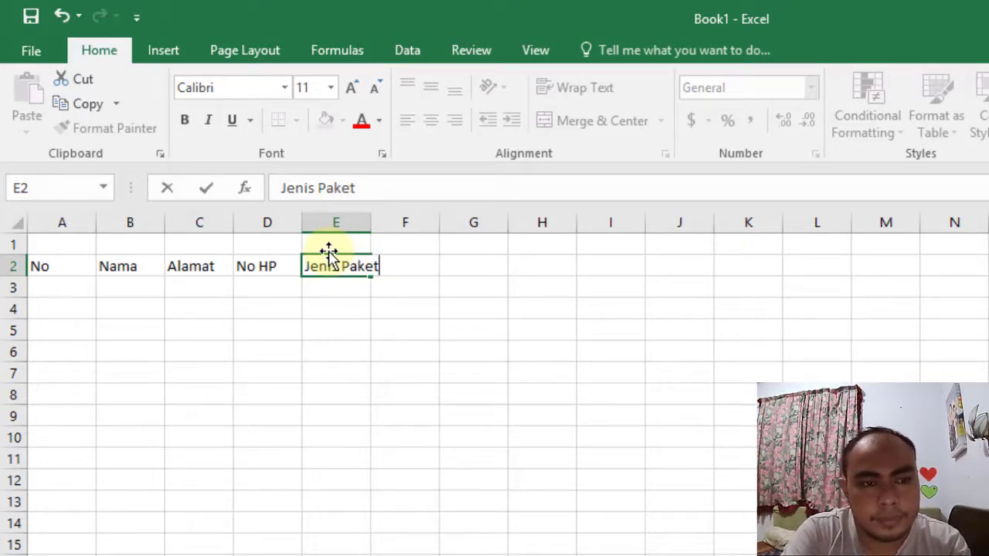
key(BackSpace)
key(BackSpace)
key(BackSpace)
key(BackSpace)
key(BackSpace)
key(BackSpace)
key(BackSpace)
key(BackSpace)
key(BackSpace)
key(BackSpace)
key(BackSpace)
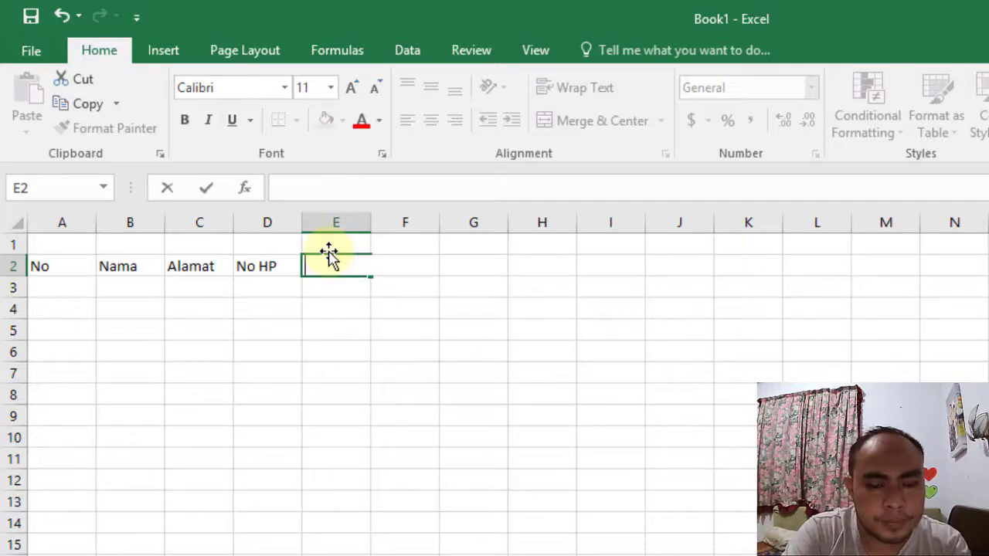
text(Pen)
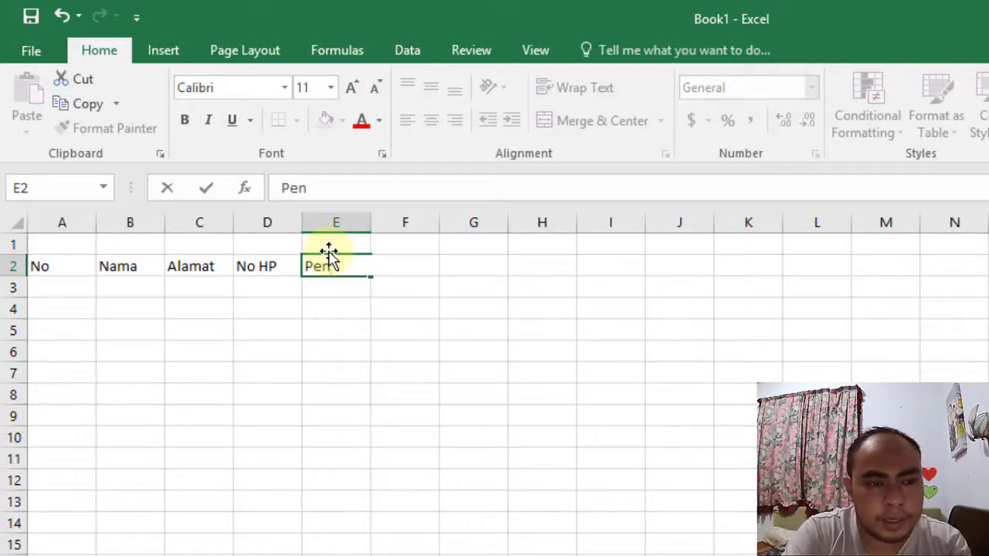
text(girima)
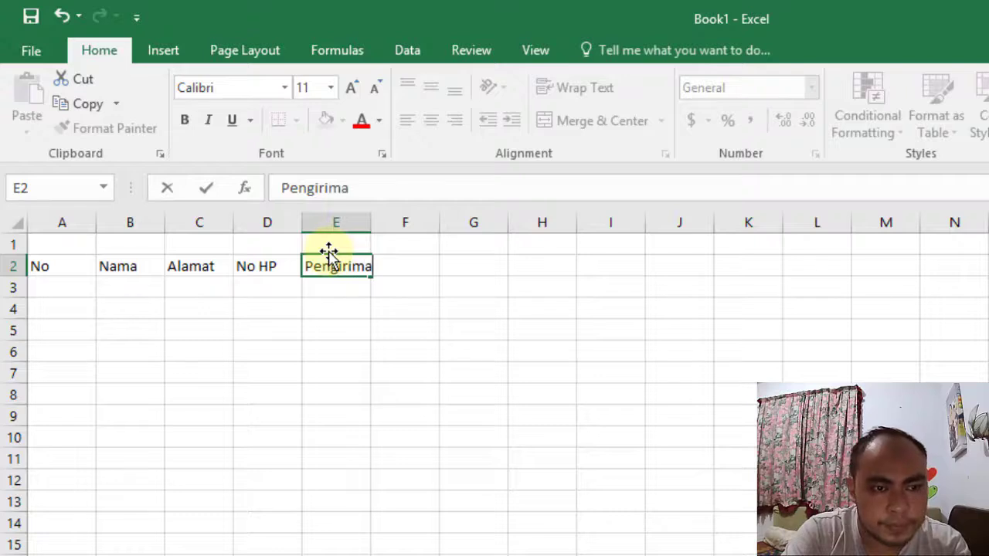
text(n)
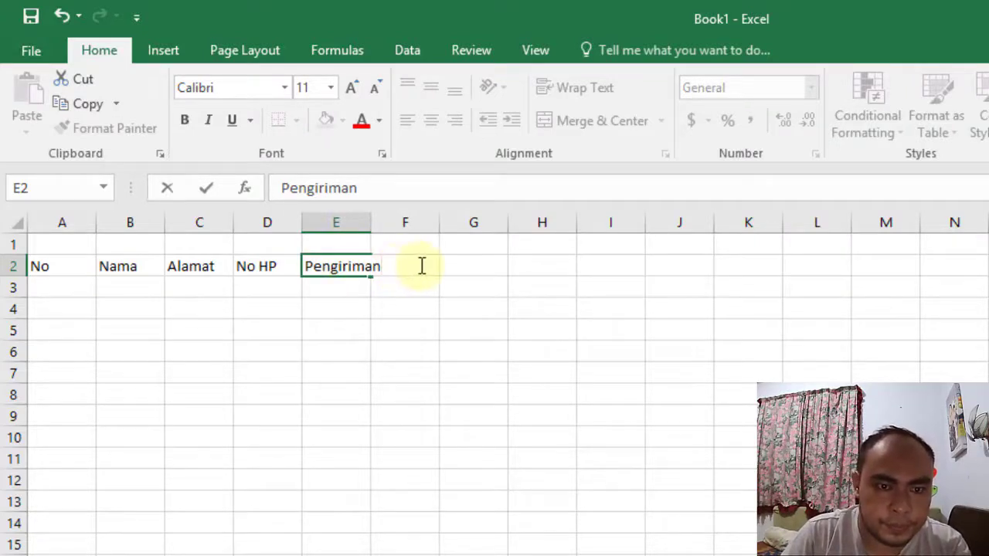
Commit Pengiriman and type the header Isi Paket into cell F2
click(452, 266)
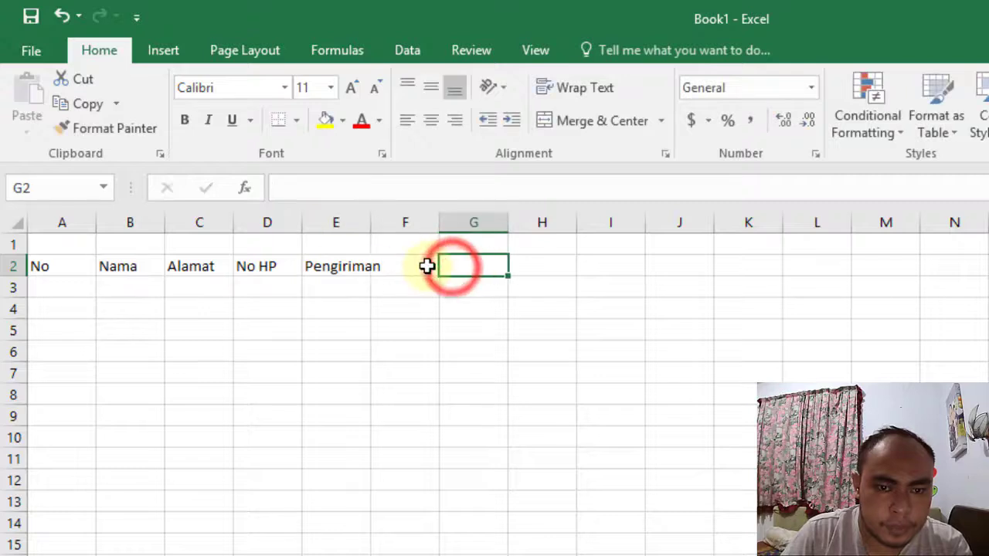
click(427, 265)
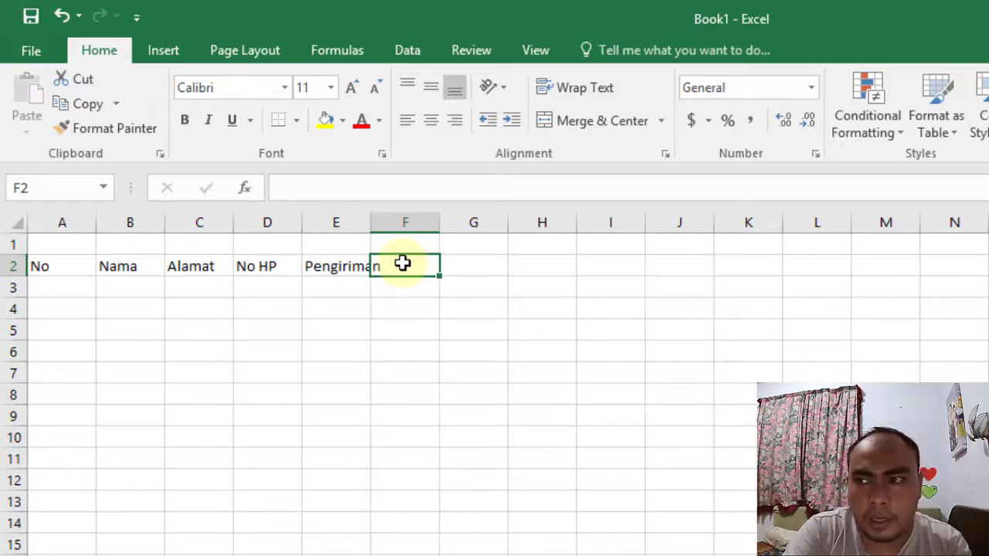
text(IS)
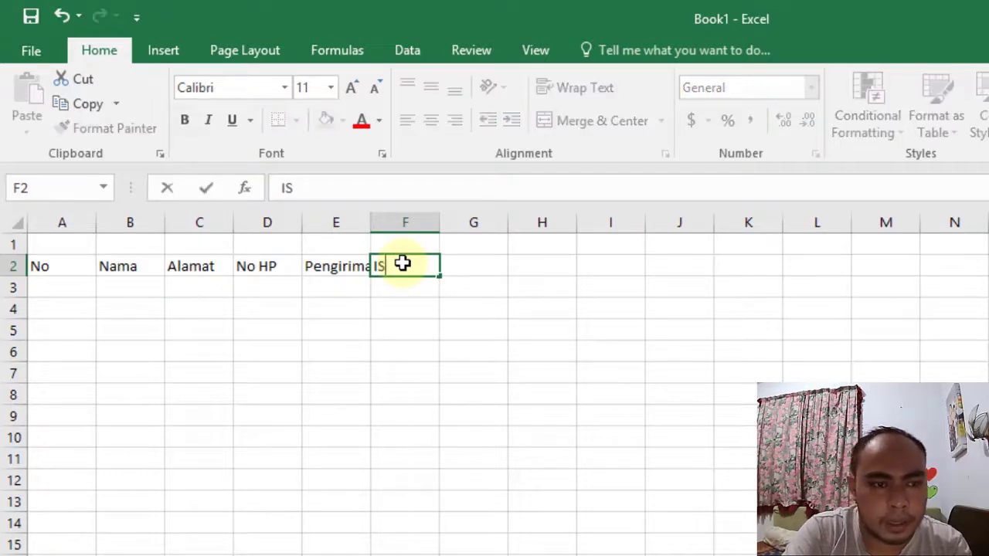
key(BackSpace)
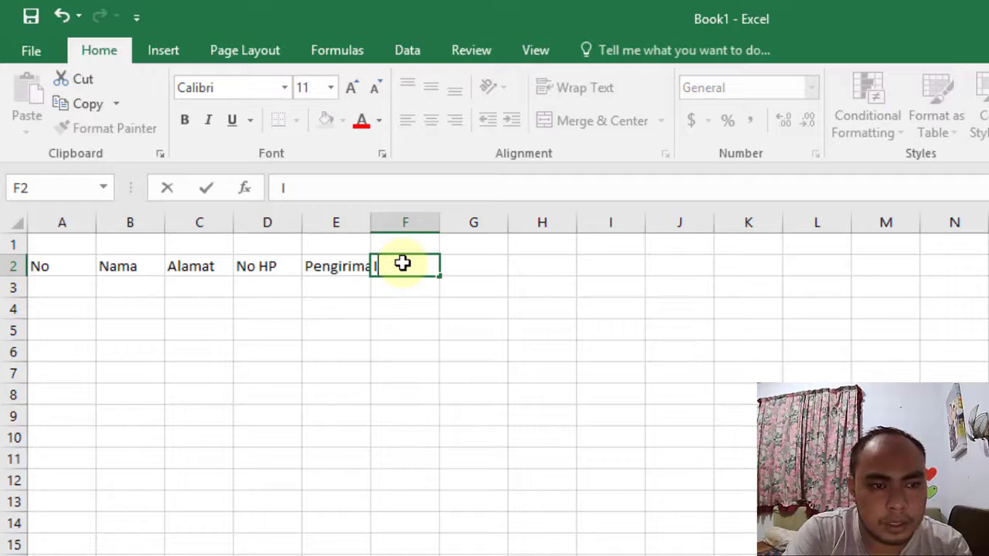
text(si P)
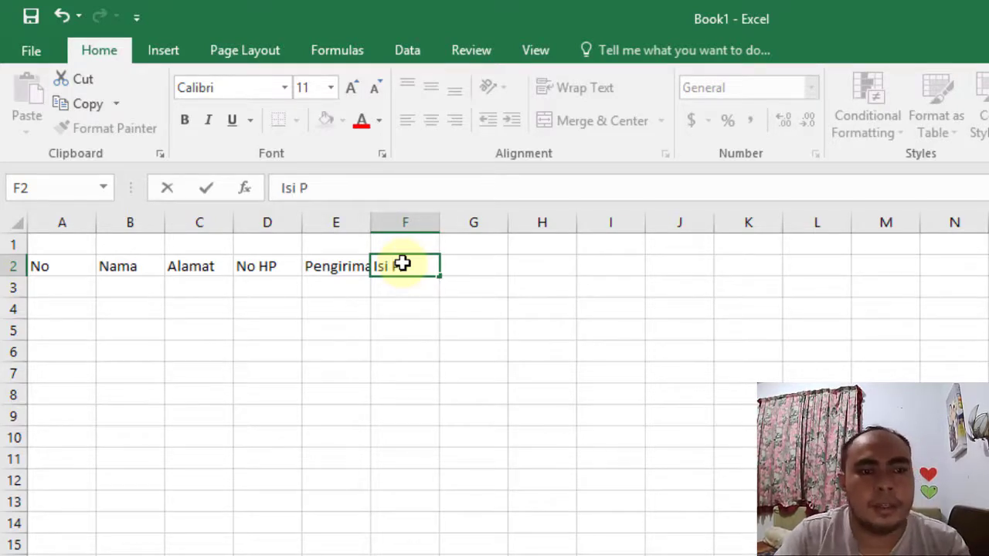
text(aket)
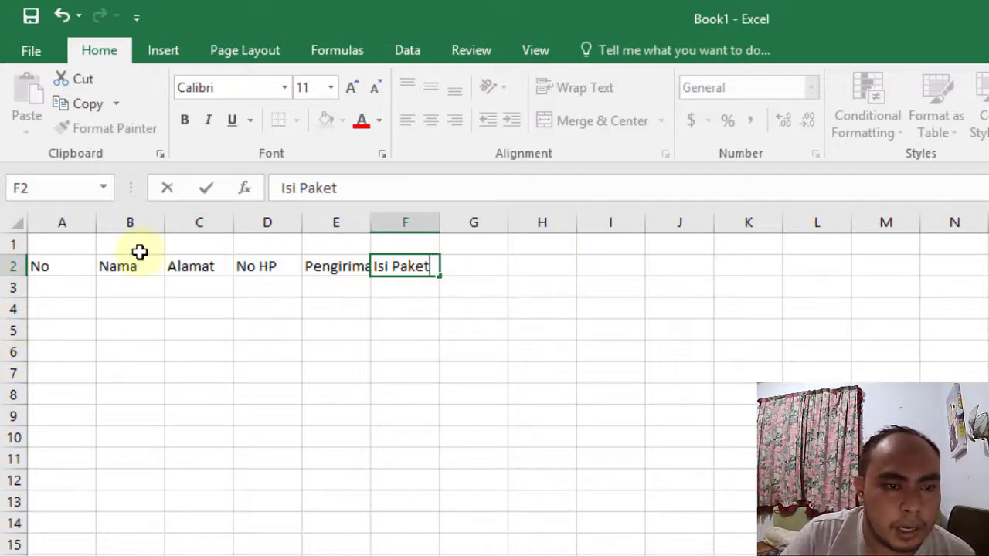
Enter 1 and 2 in A3:A4 and fill the series down to 10 in A12
click(78, 280)
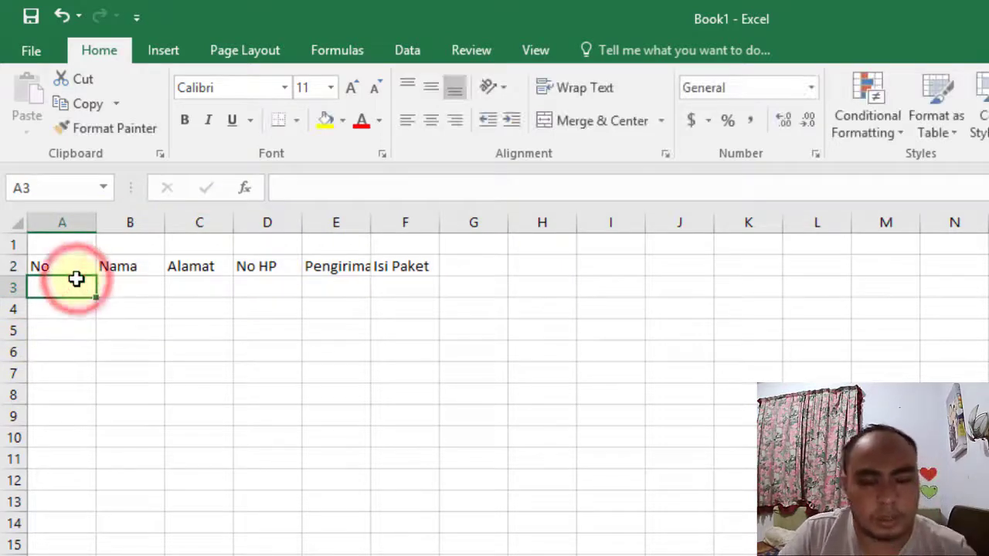
text(1)
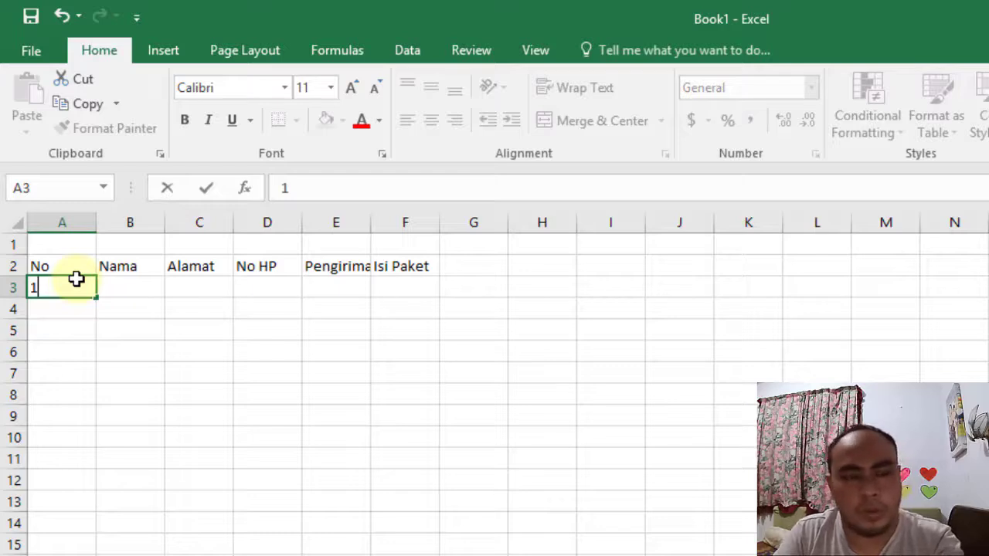
key(Return)
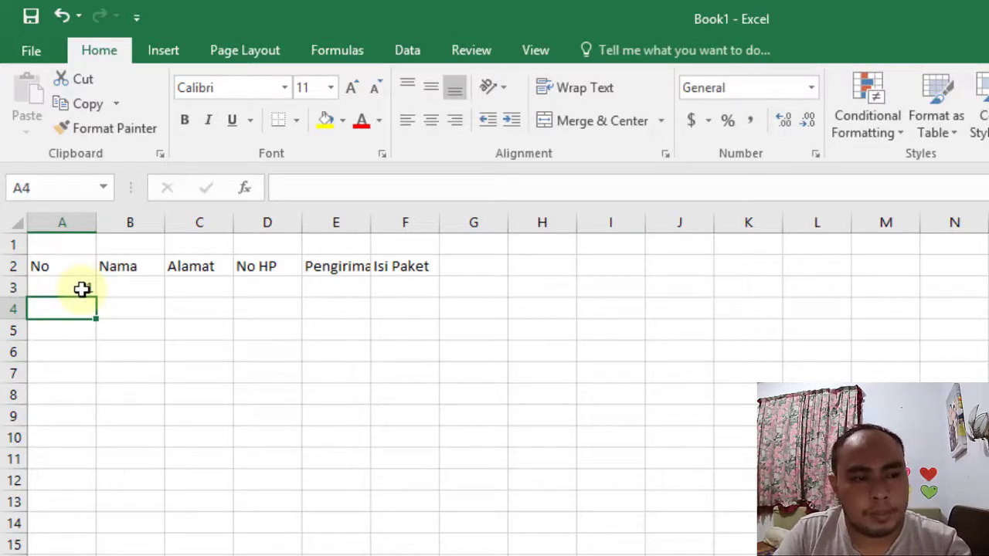
text(2)
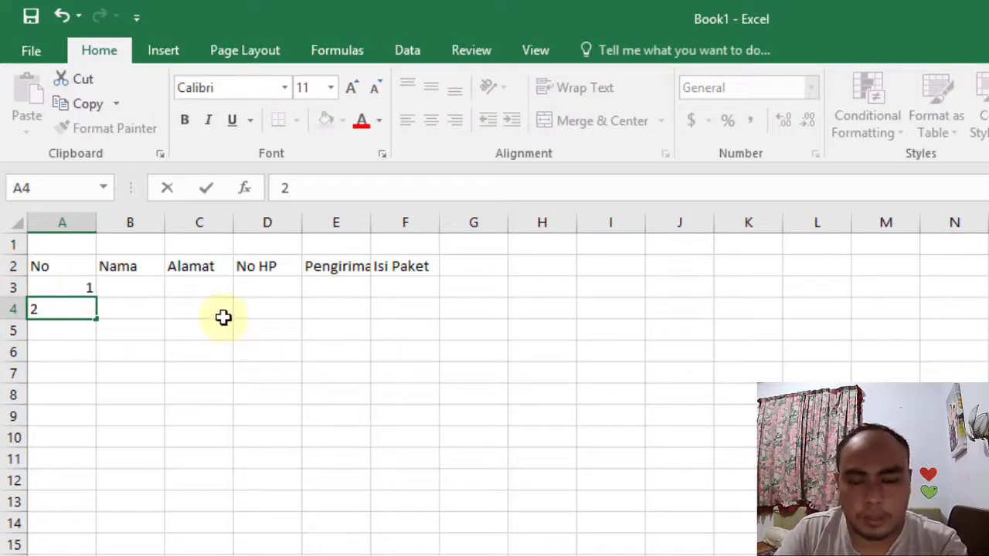
key(Return)
click(69, 286)
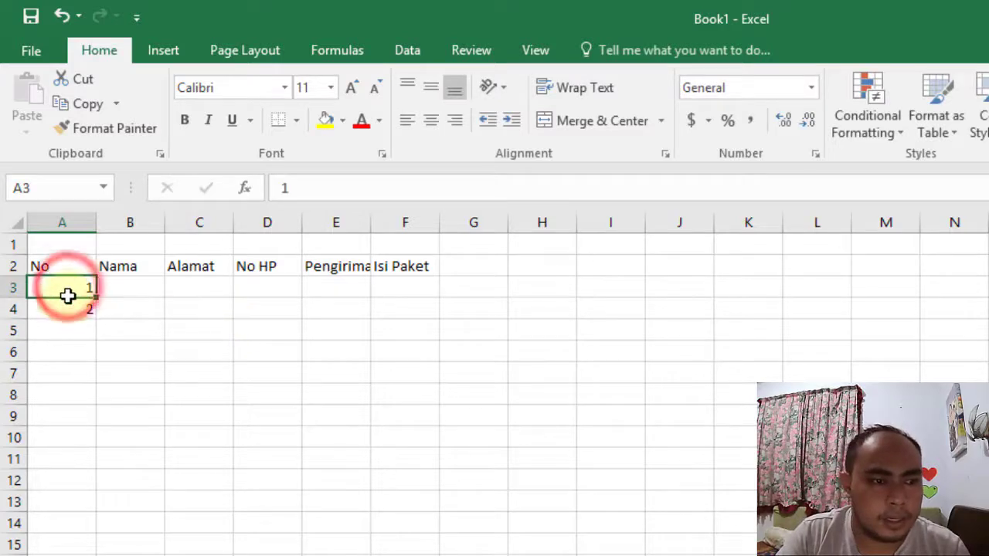
drag(68, 296, 85, 488)
click(130, 284)
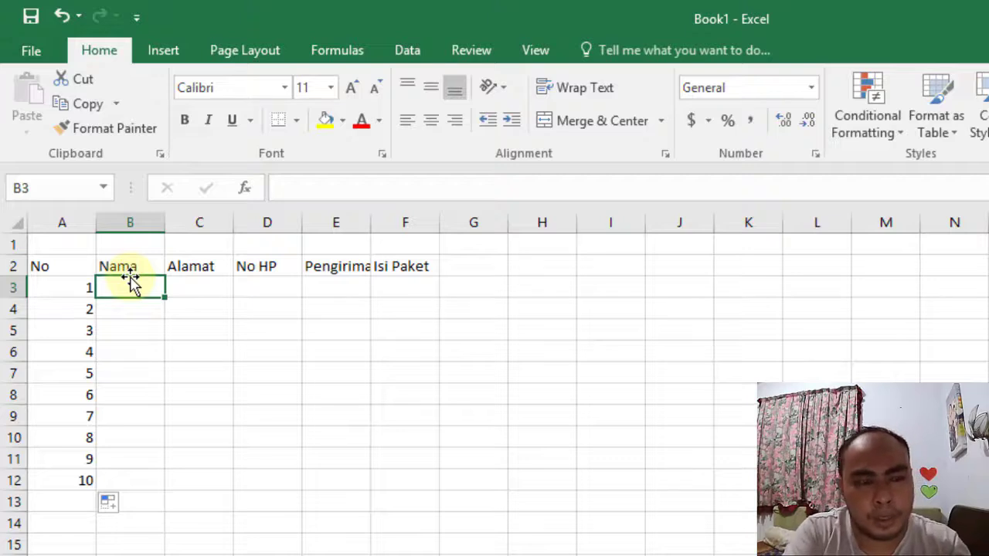
Fill B3:B7 with the first five customer names
text(Alfa)
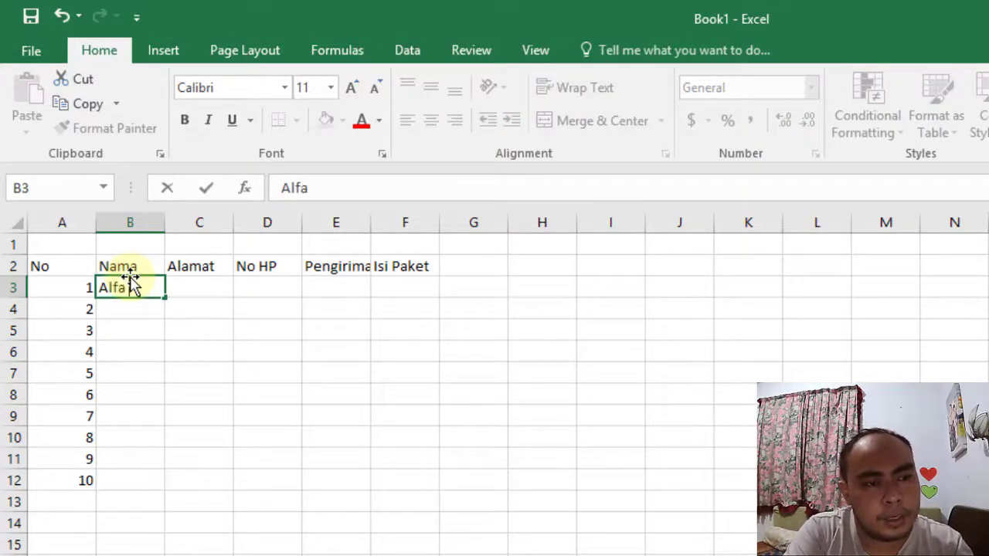
key(Return)
text(B)
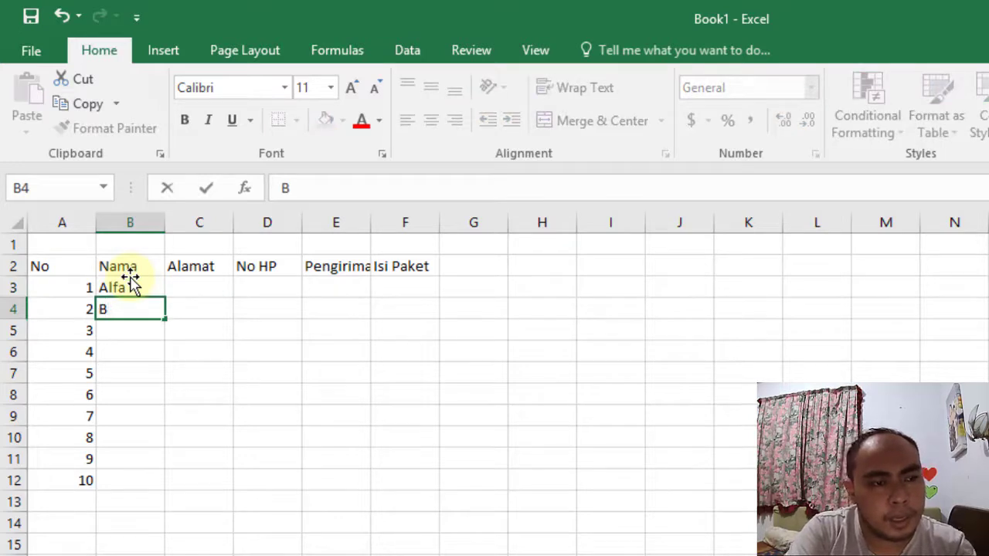
text(eta)
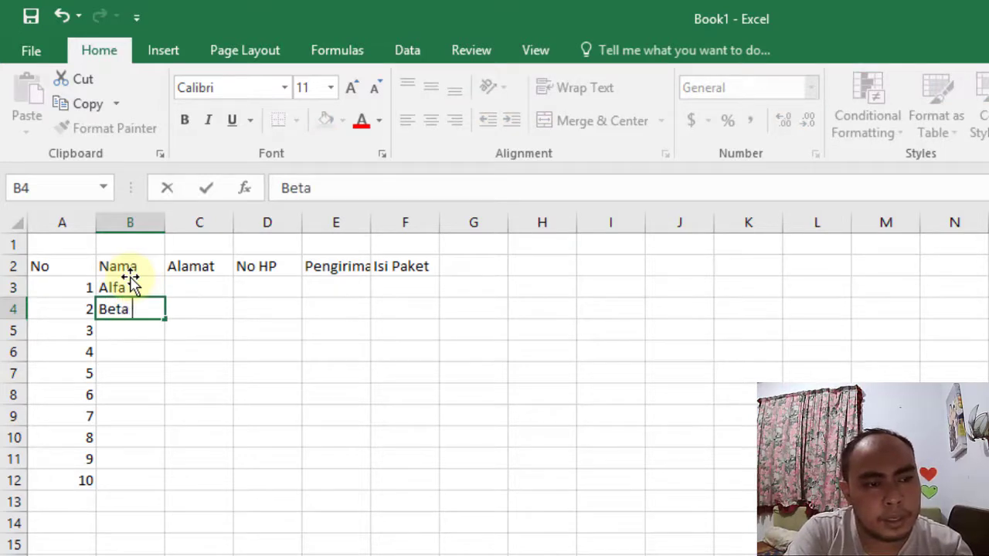
key(Return)
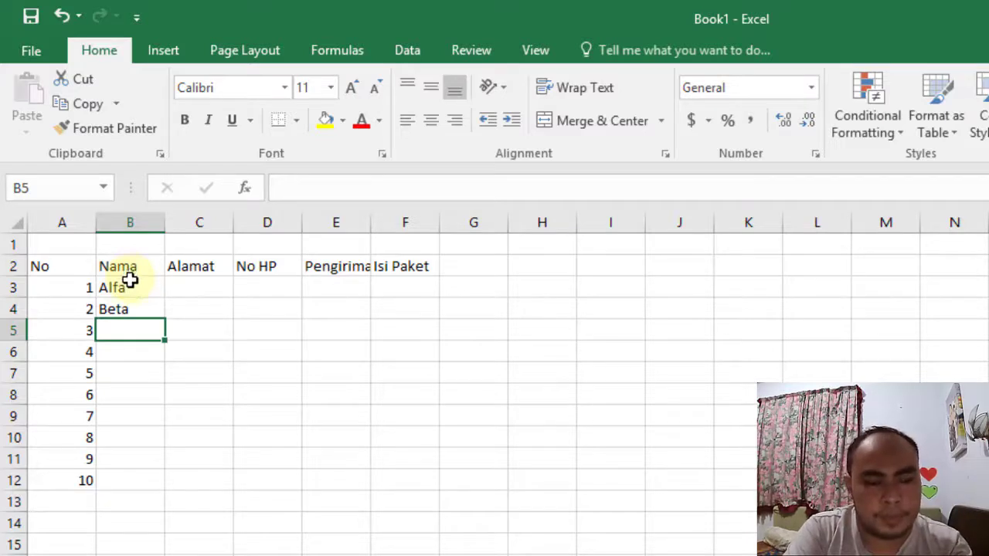
text(Ceri)
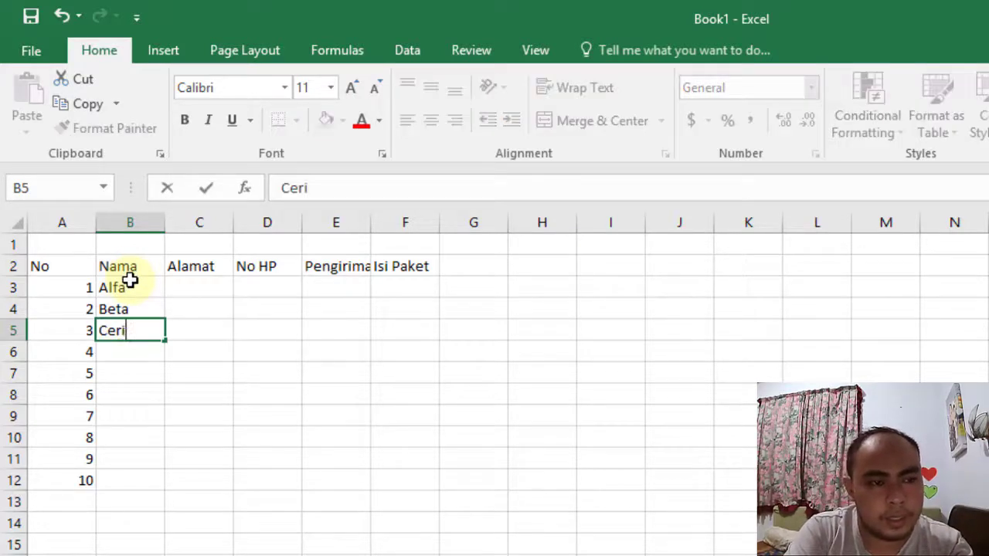
key(Return)
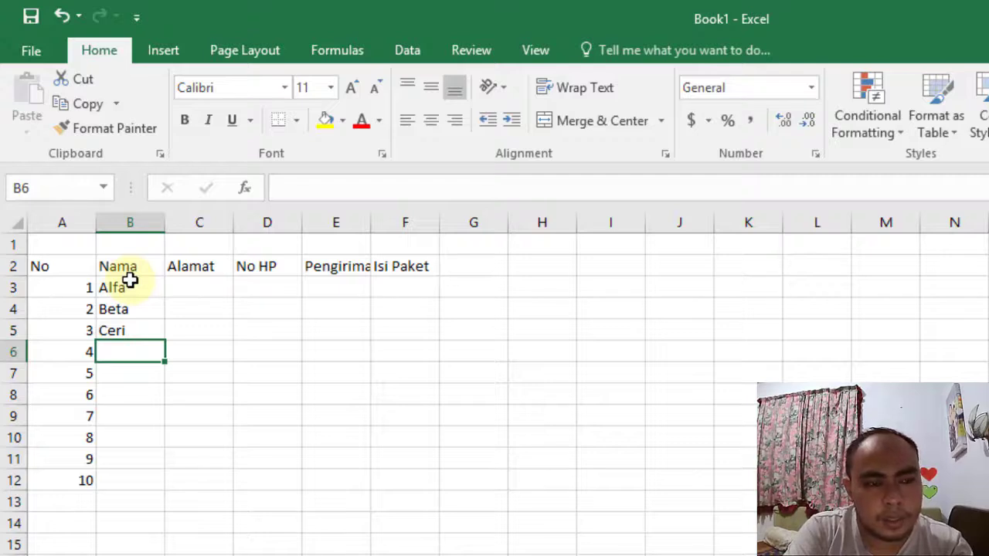
text(DADAn)
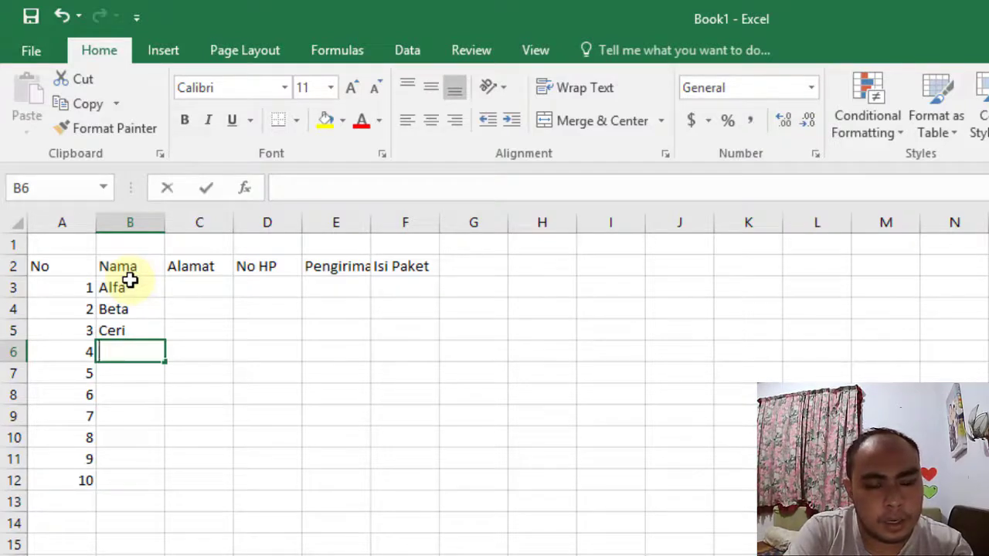
text(g)
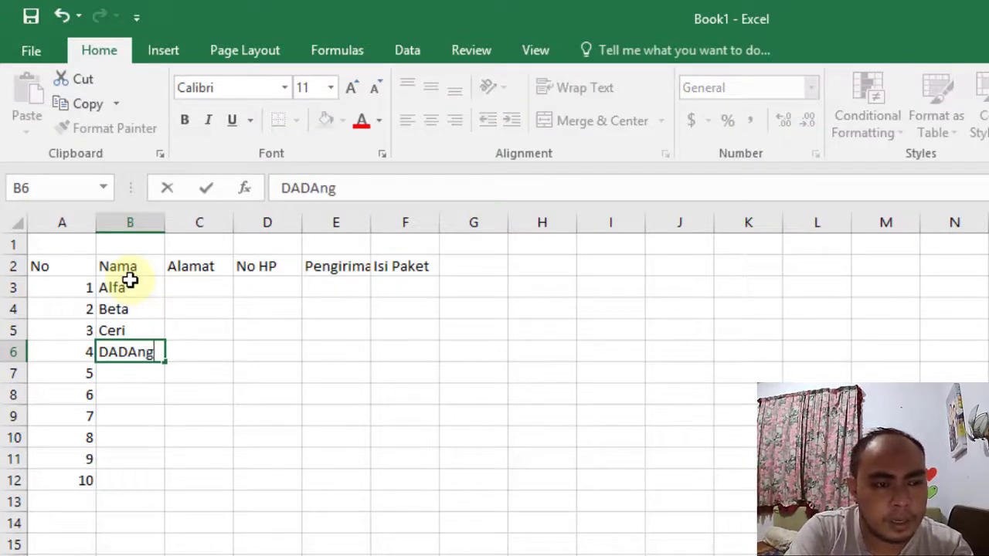
key(BackSpace)
key(BackSpace)
key(BackSpace)
key(BackSpace)
key(BackSpace)
key(BackSpace)
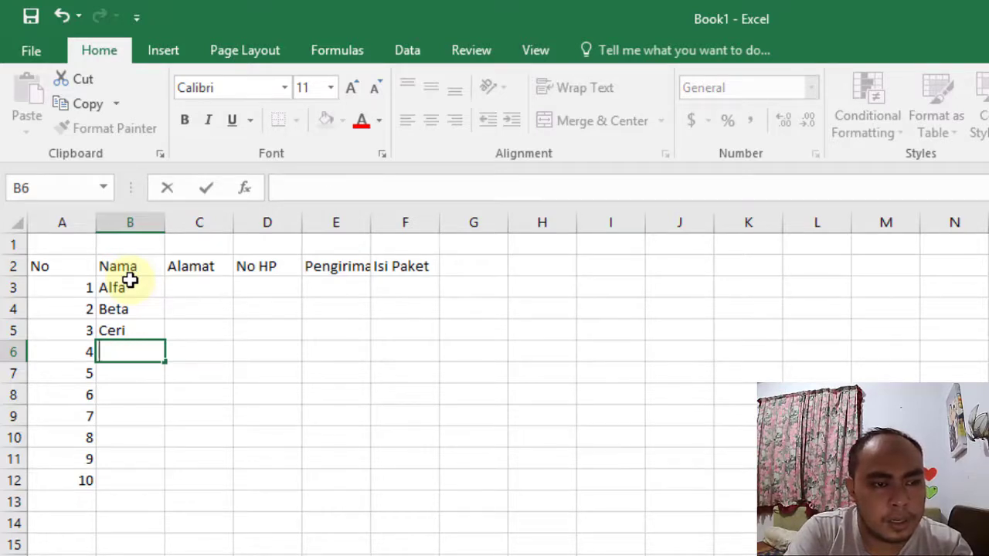
text(Dadang)
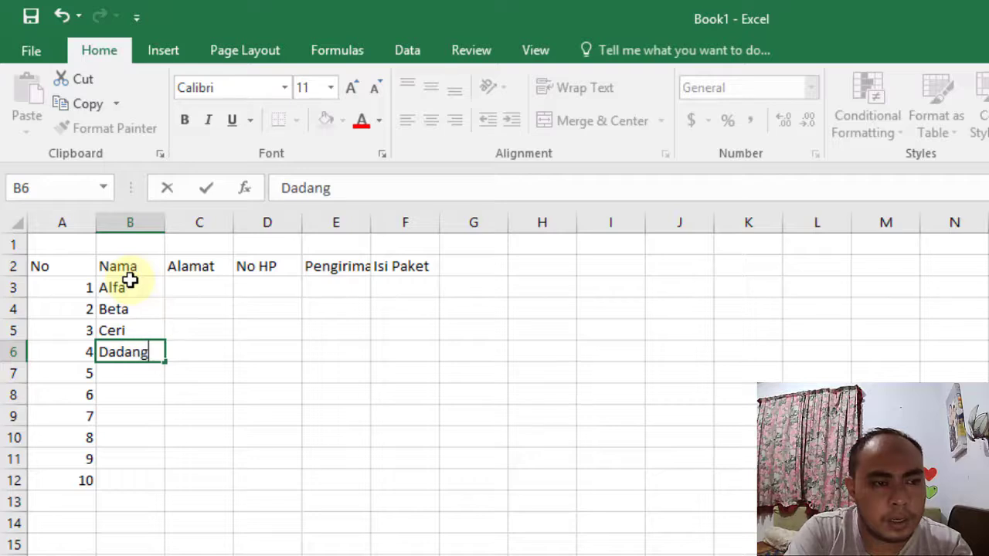
key(Return)
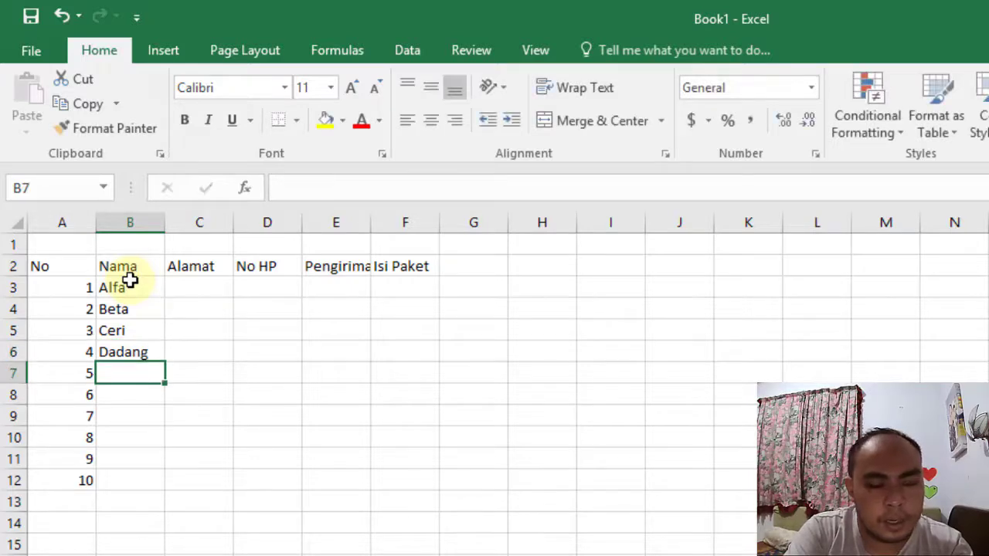
text(Er)
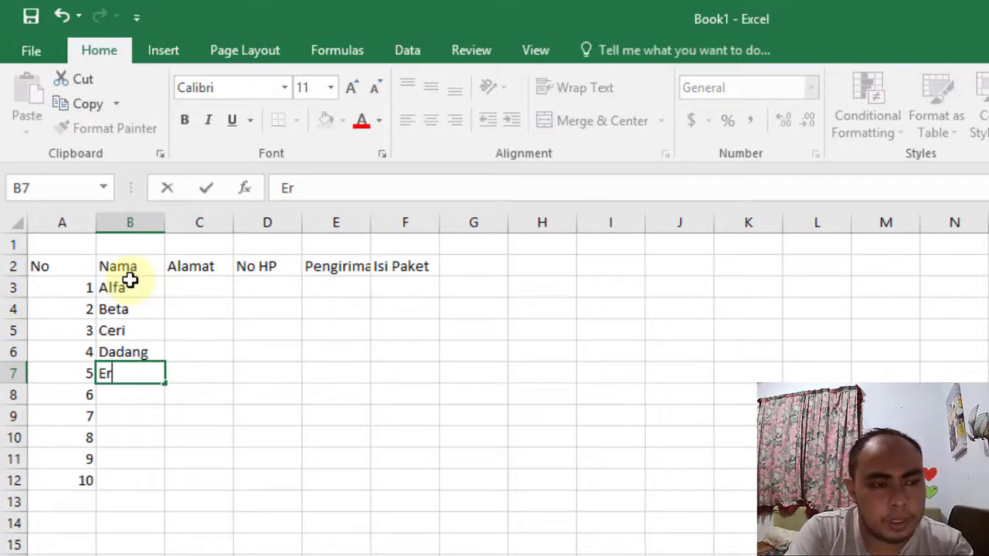
text(win)
key(Return)
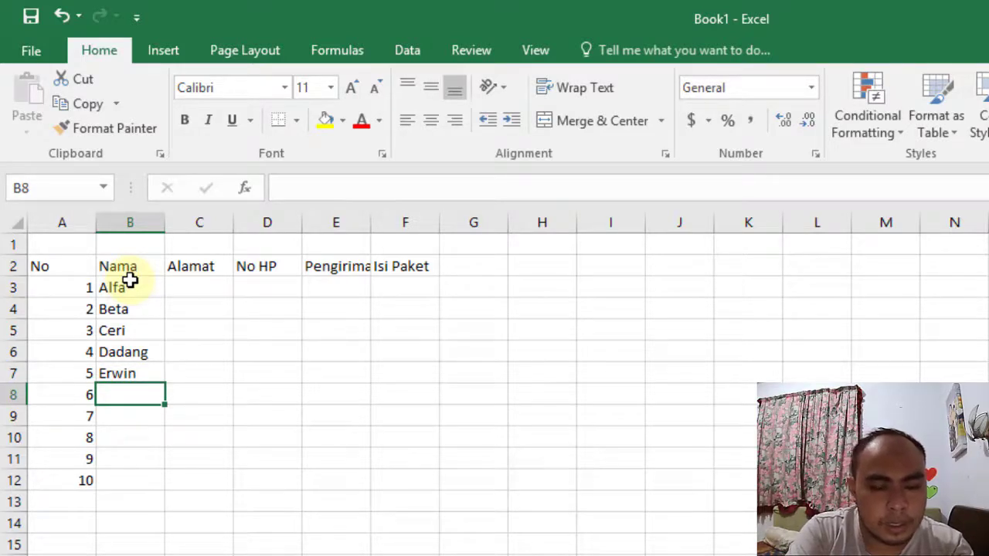
Fill B8:B12 with the remaining five customer names
text(F)
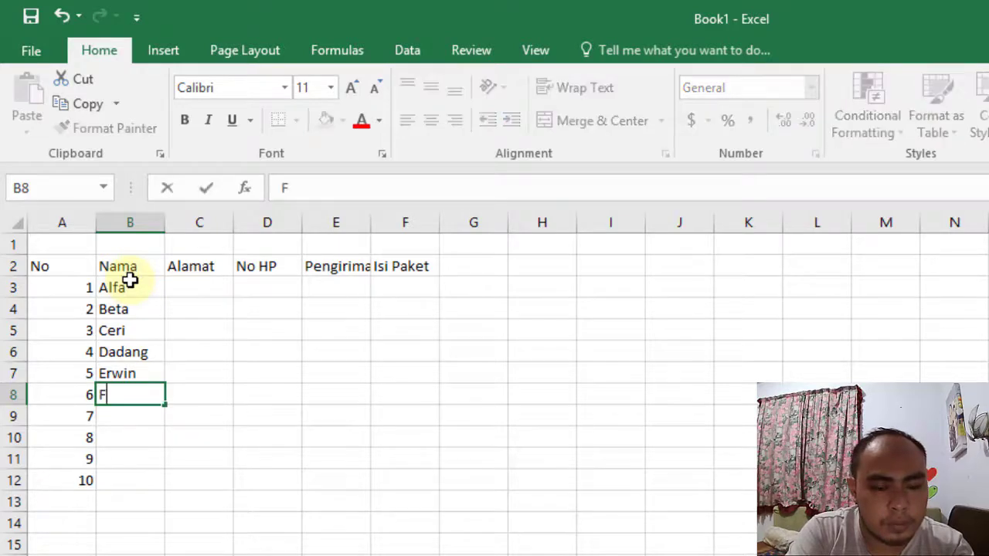
text(ani)
key(Return)
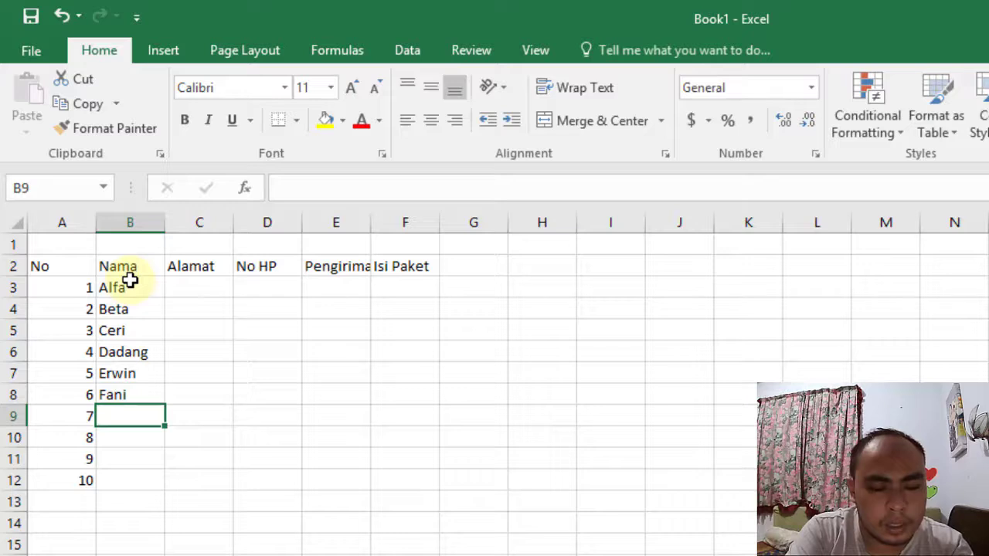
text(G)
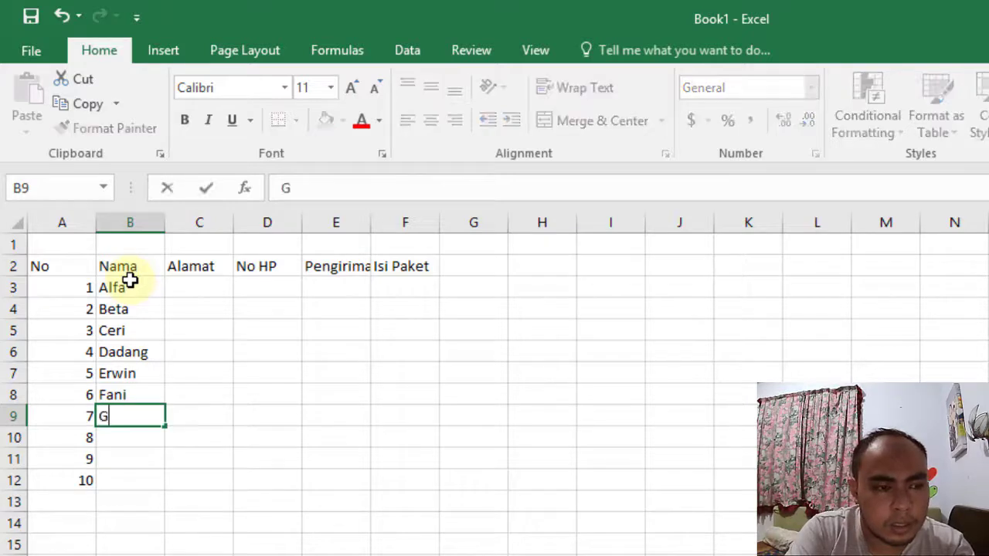
text(ilang)
key(Return)
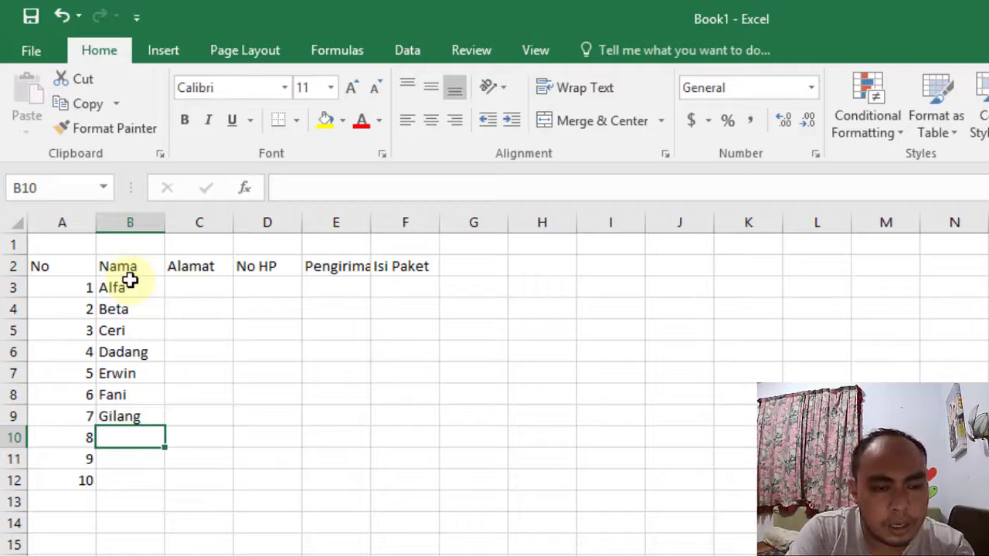
text(Hari)
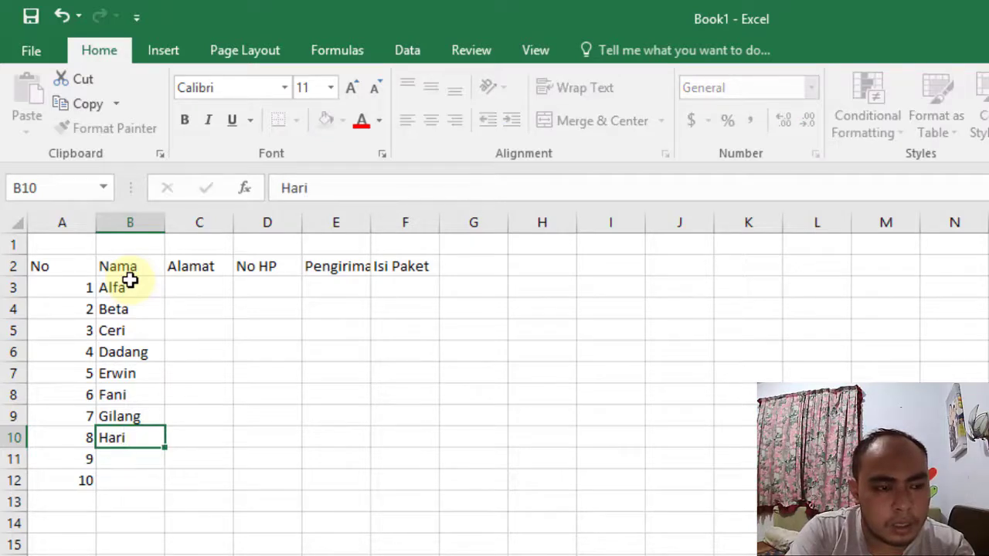
key(Return)
text(Indah)
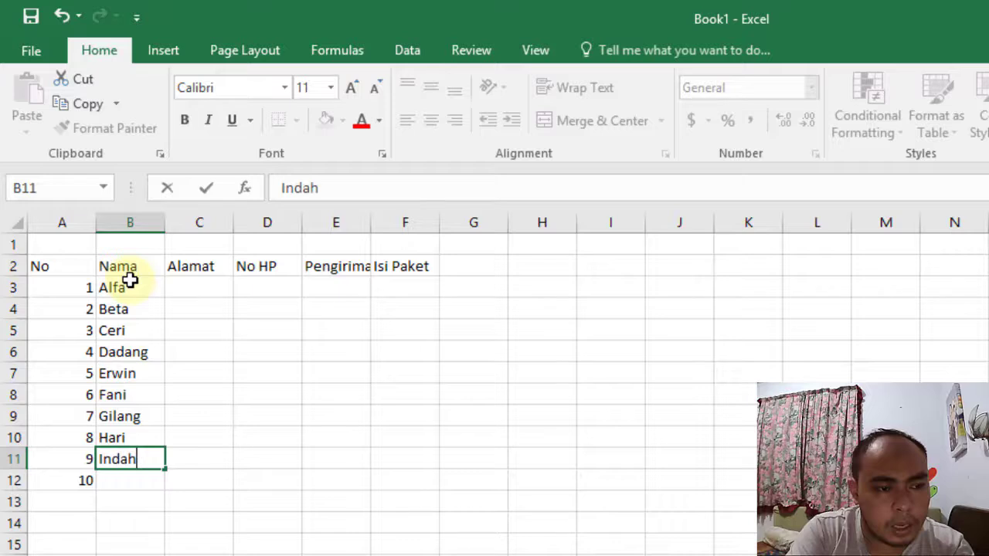
key(Return)
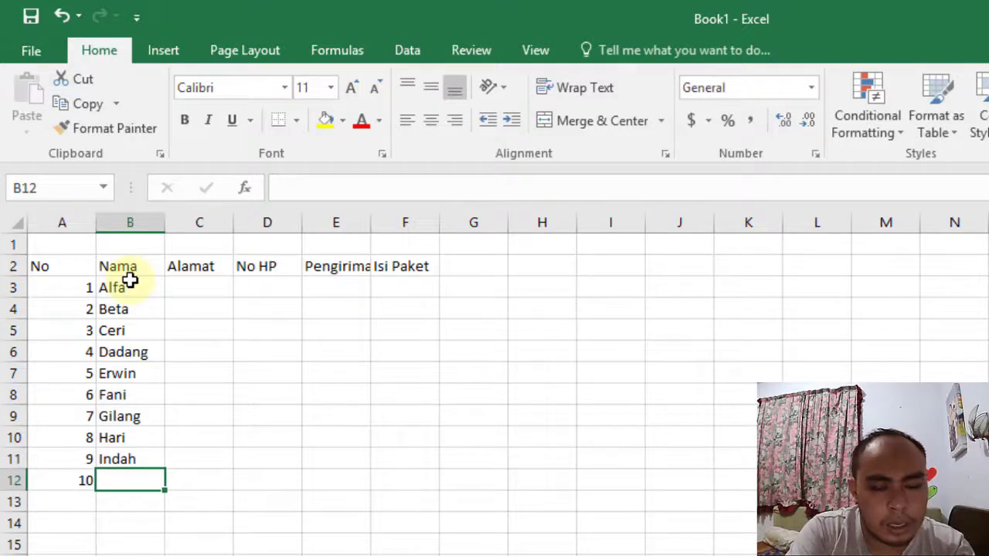
text(JAaj)
key(BackSpace)
key(BackSpace)
key(BackSpace)
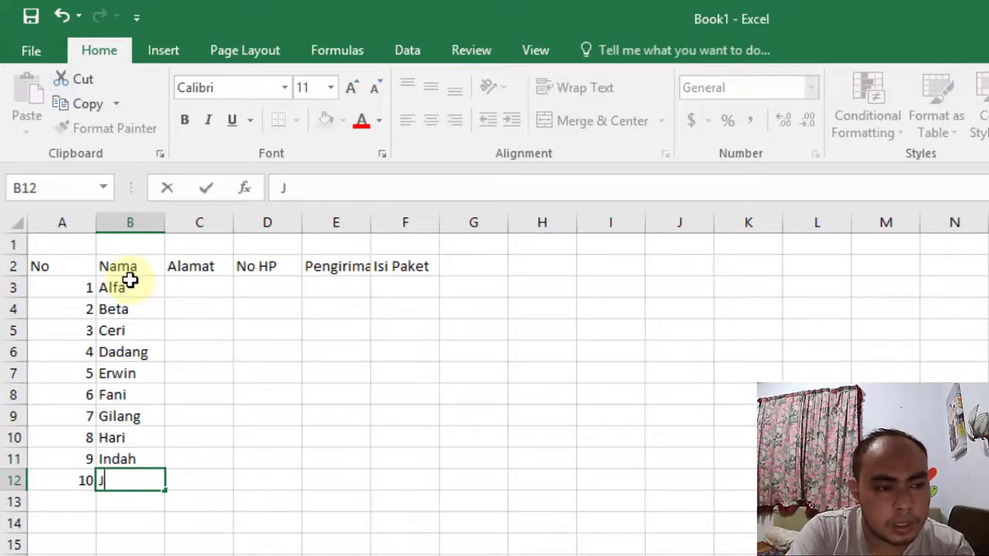
text(jaja)
key(BackSpace)
key(BackSpace)
key(BackSpace)
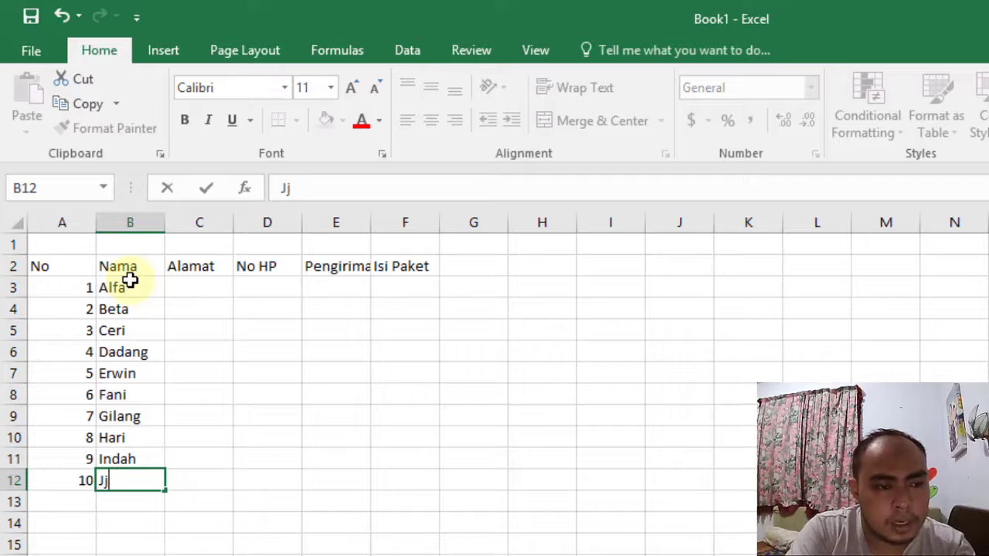
key(BackSpace)
text(ajang)
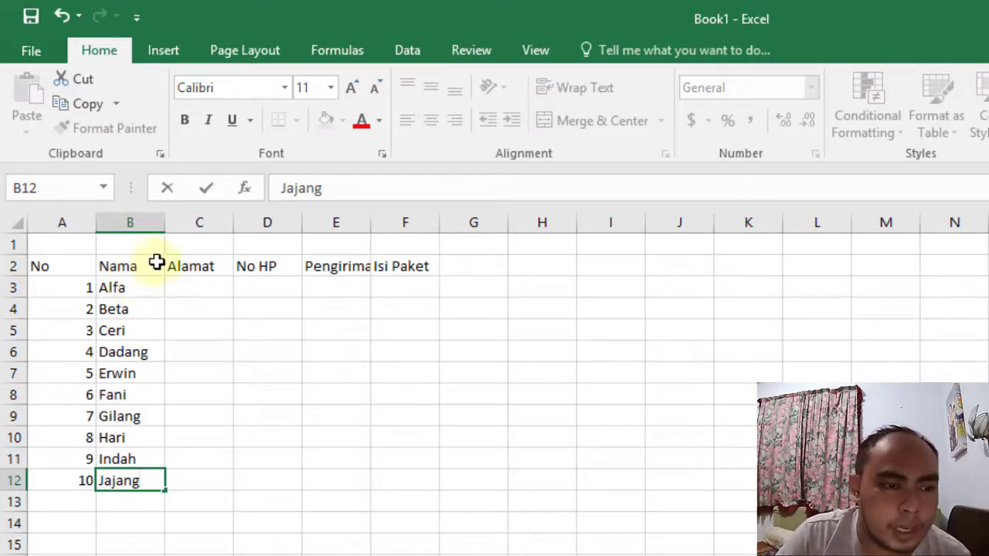
click(223, 283)
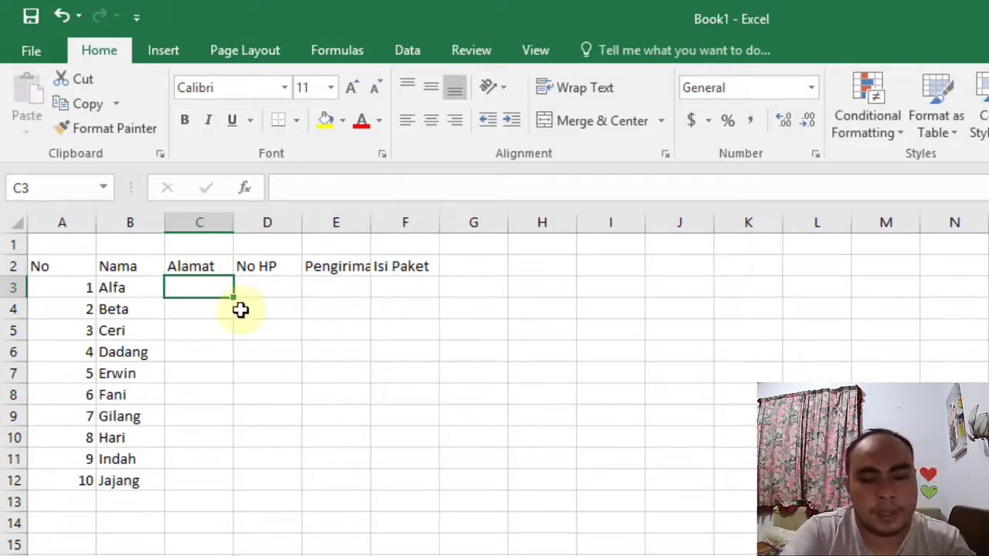
Enter the first five customer addresses into C3:C7
text(J)
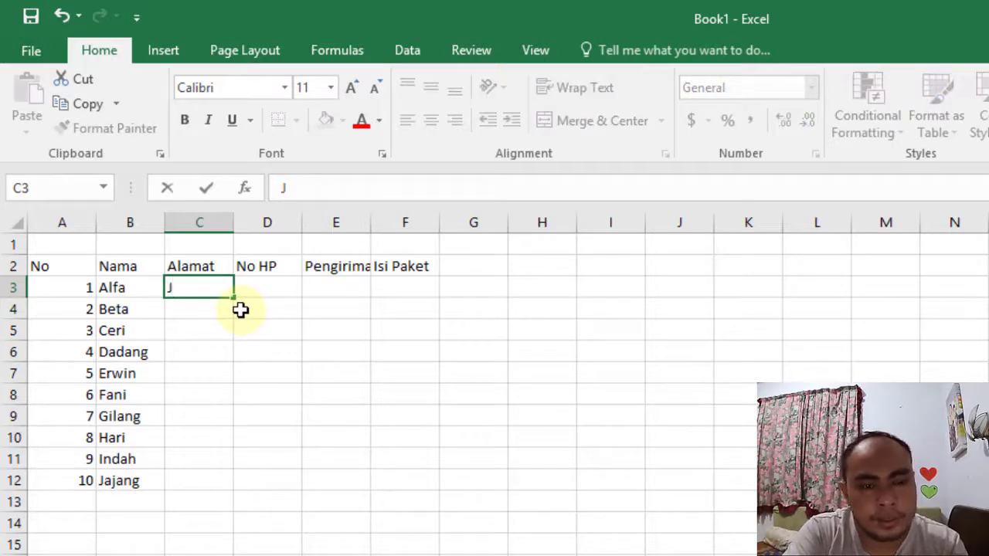
text(l. Satu)
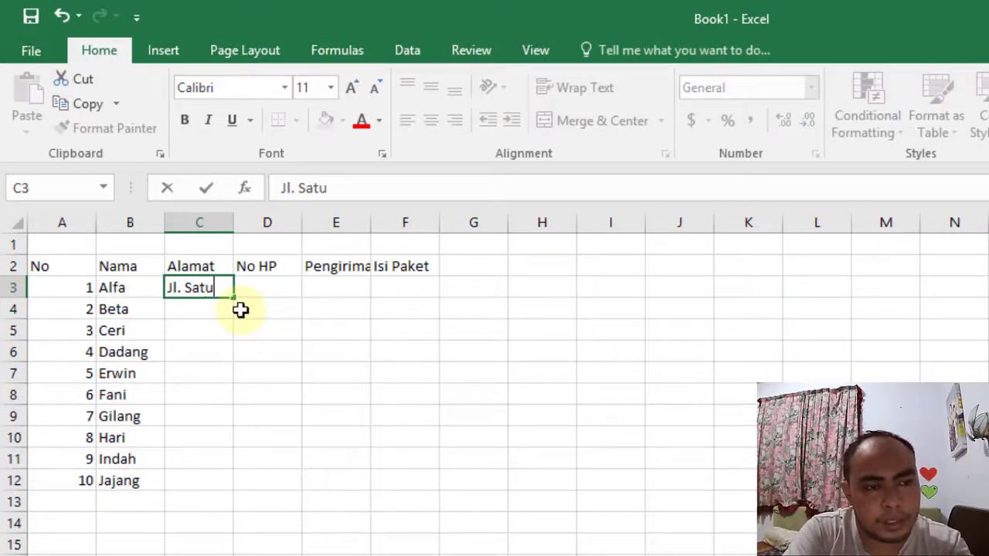
key(Return)
text(Jl. )
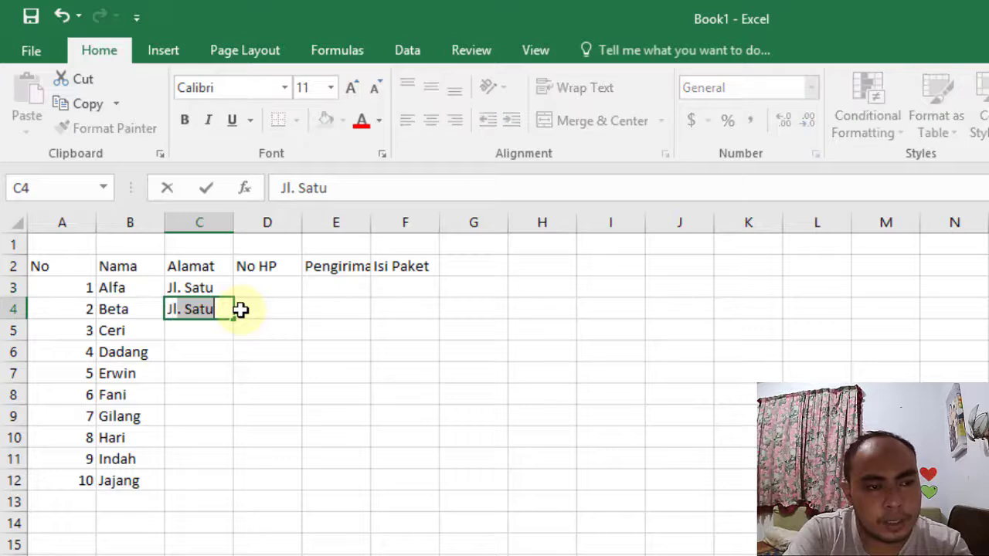
text(Dua)
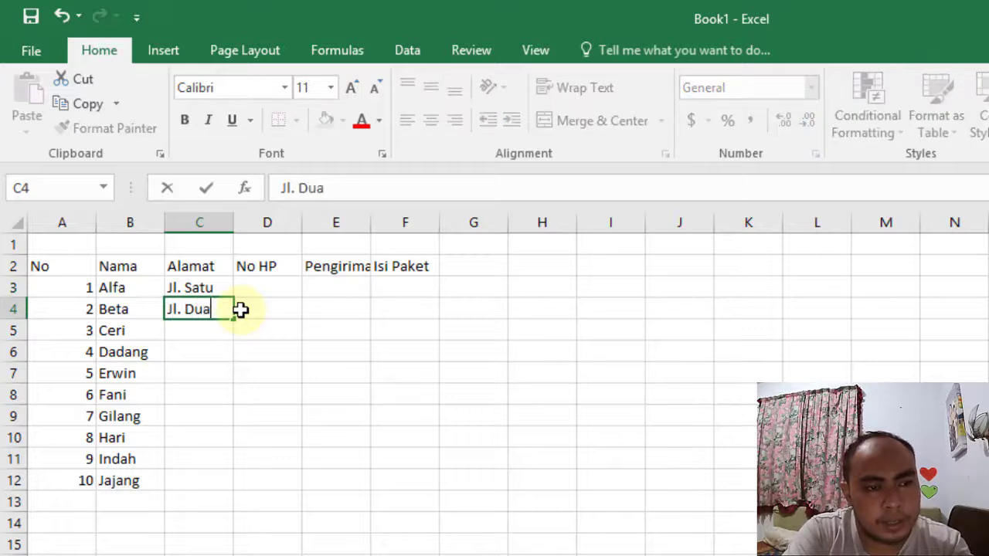
key(Return)
text(Jl. )
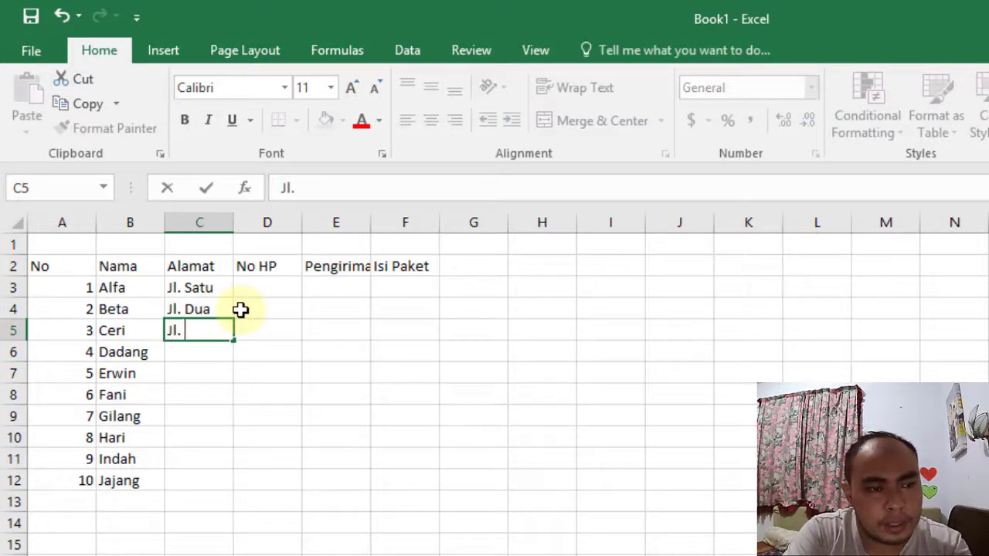
text(Tiga)
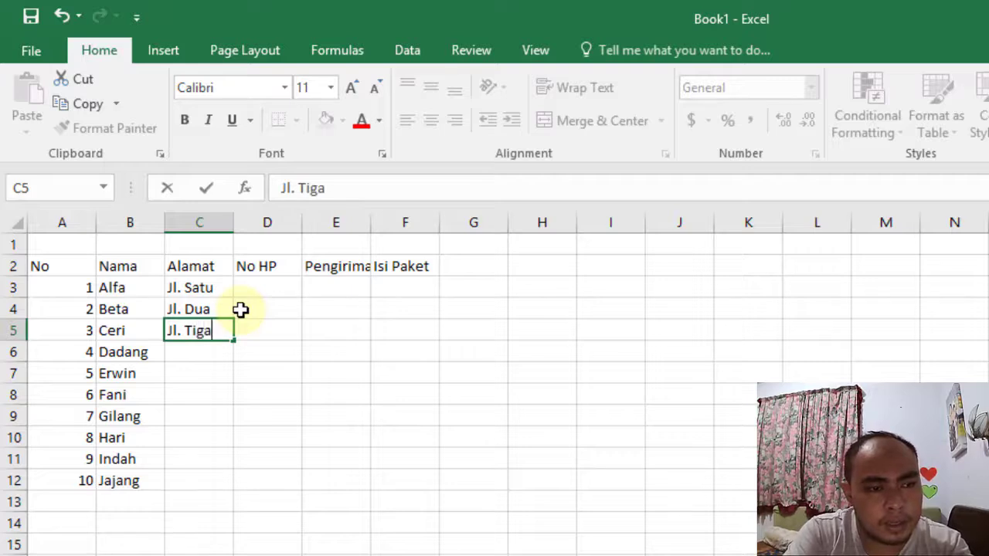
key(Return)
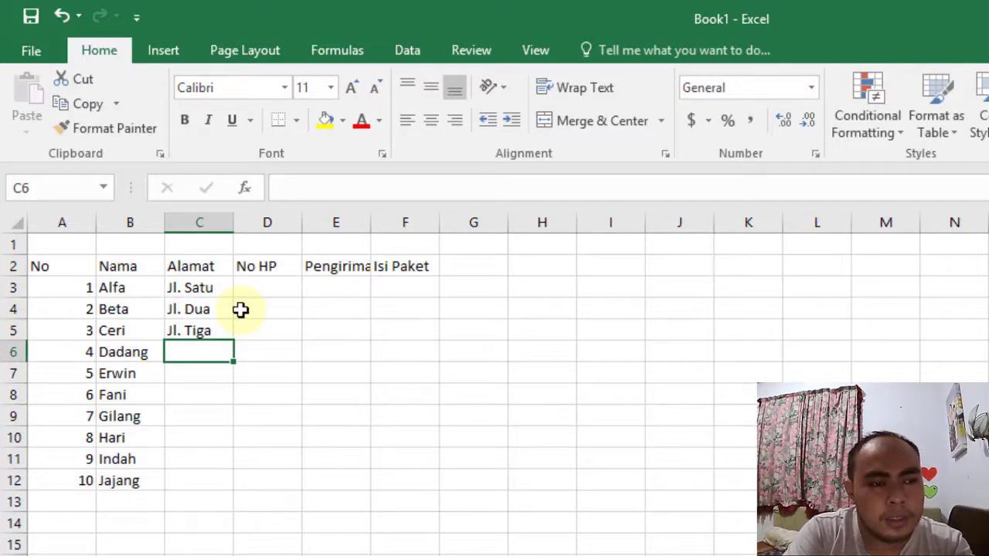
text(Jl)
key(BackSpace)
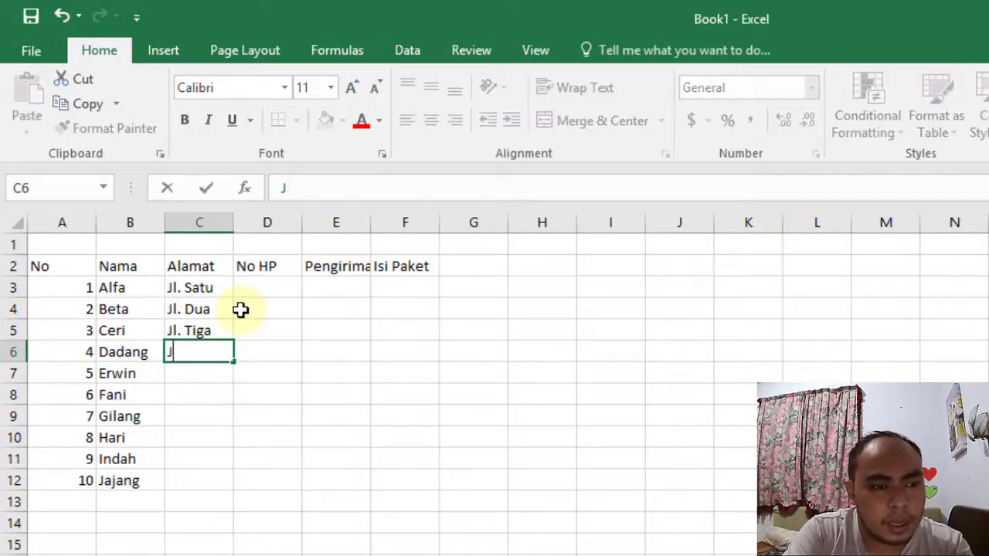
text(l. e)
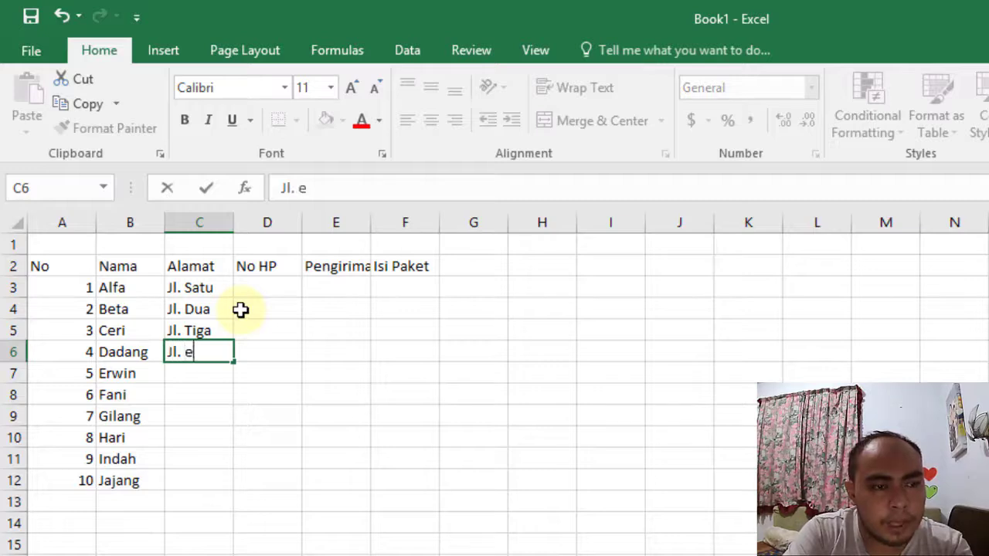
key(BackSpace)
text(Empat)
key(Return)
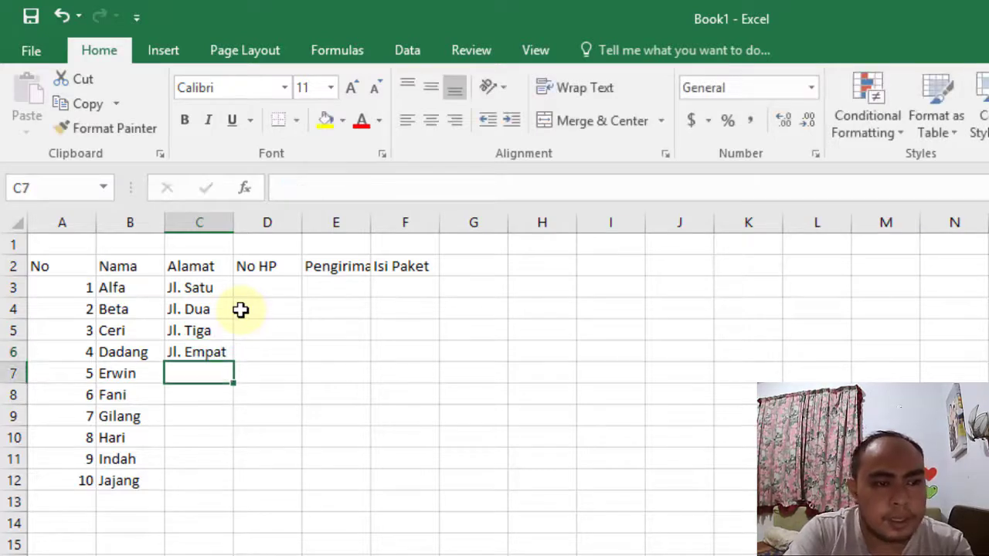
text(Jl)
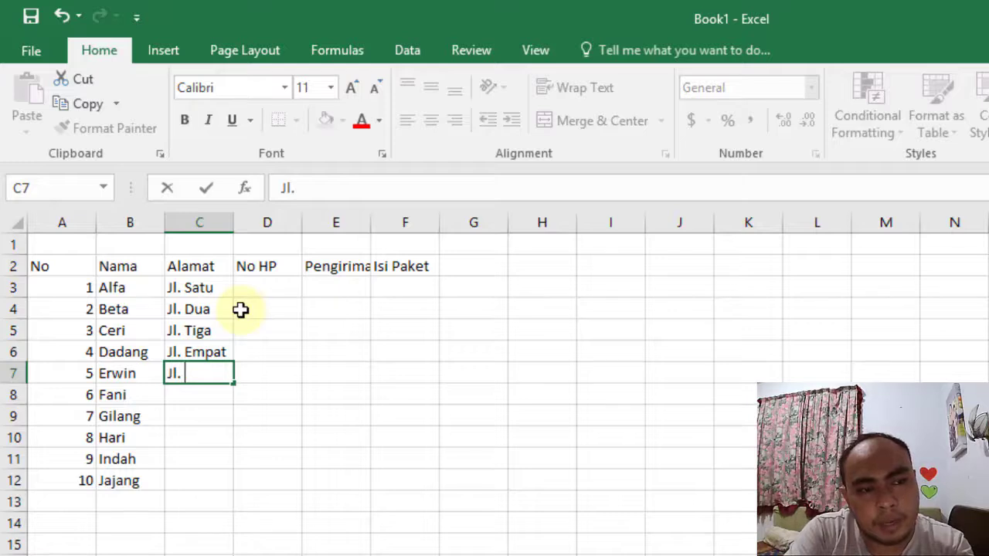
text(. Lima)
key(Return)
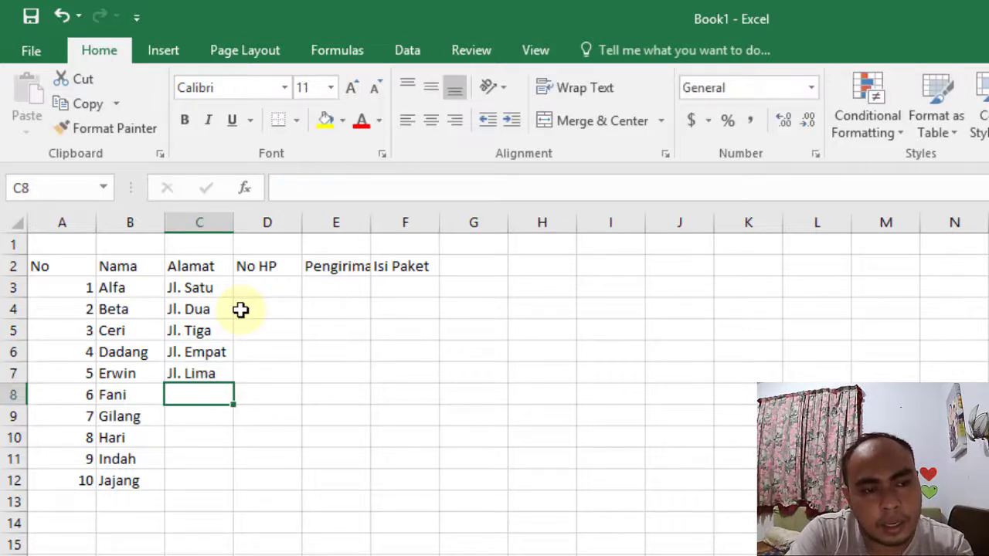
Enter the remaining five customer addresses into C8:C12
text(Jl. Enam)
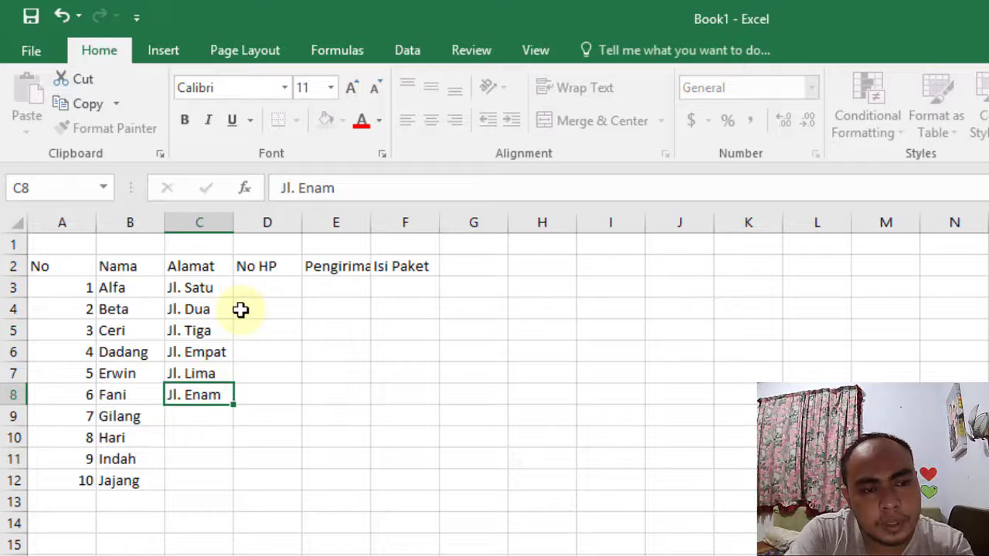
key(Return)
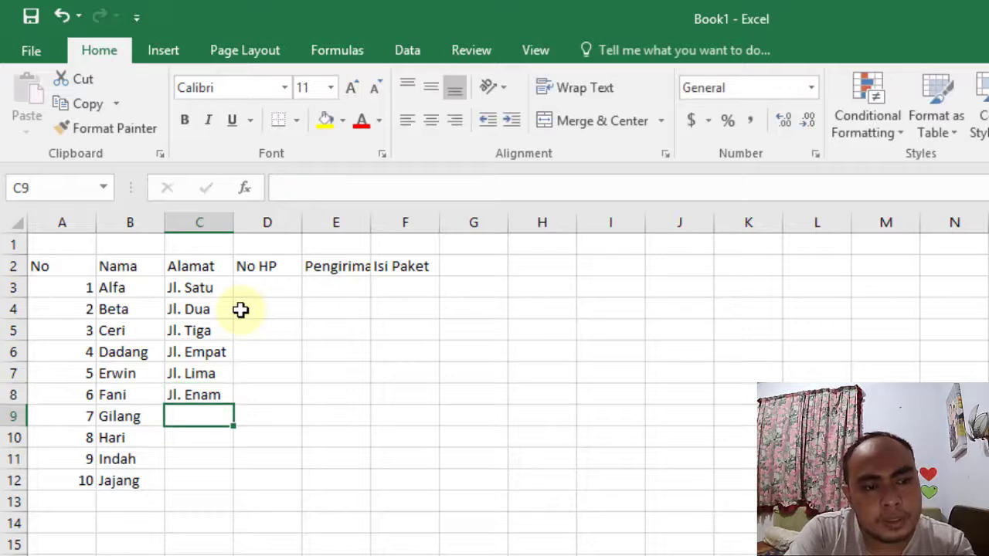
text(Jl.)
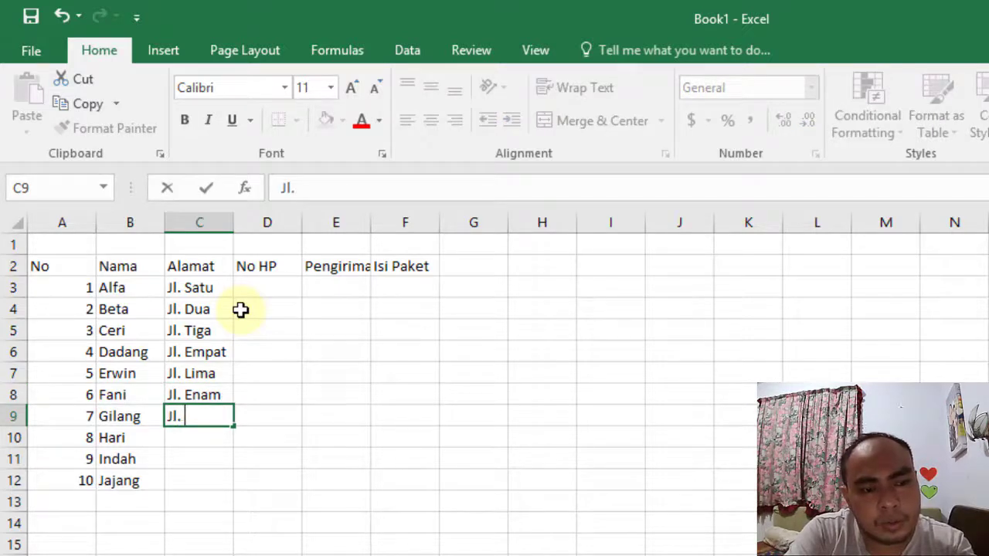
text( Tujuh)
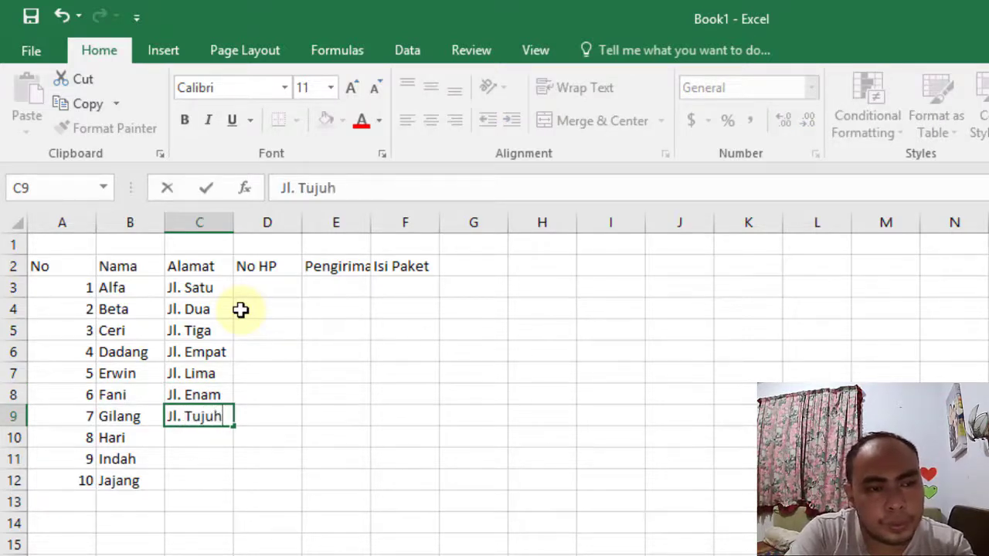
key(Return)
text(Jl)
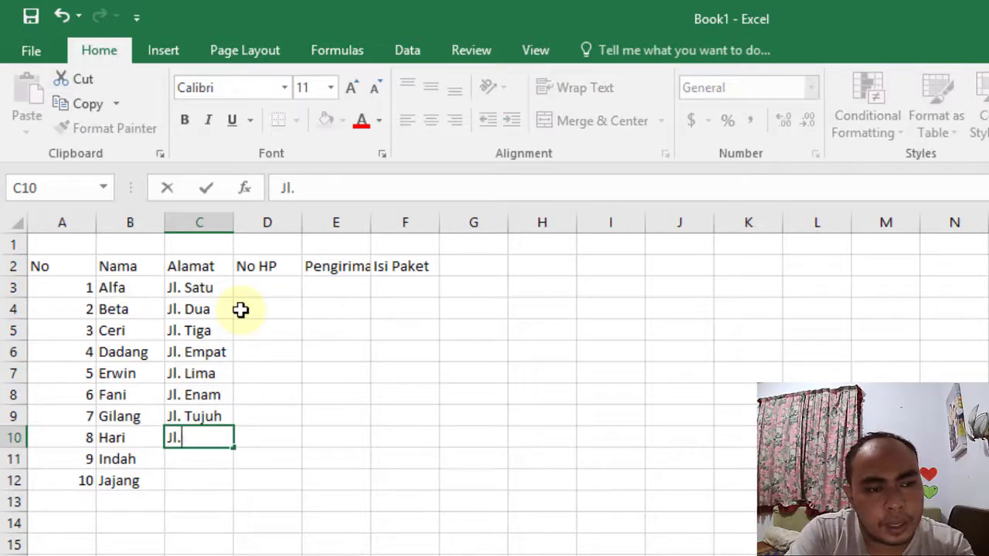
text(. DE)
key(BackSpace)
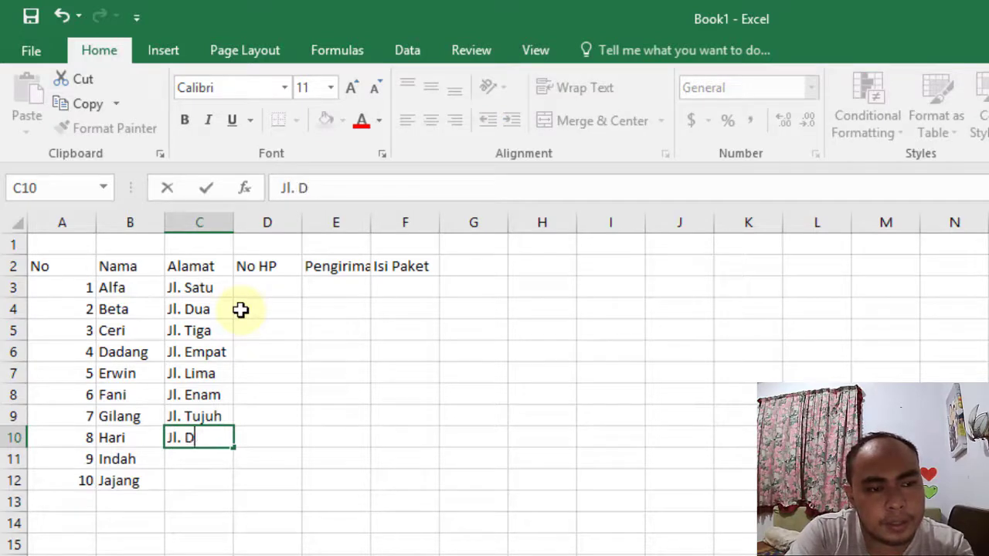
text(elapan)
key(Return)
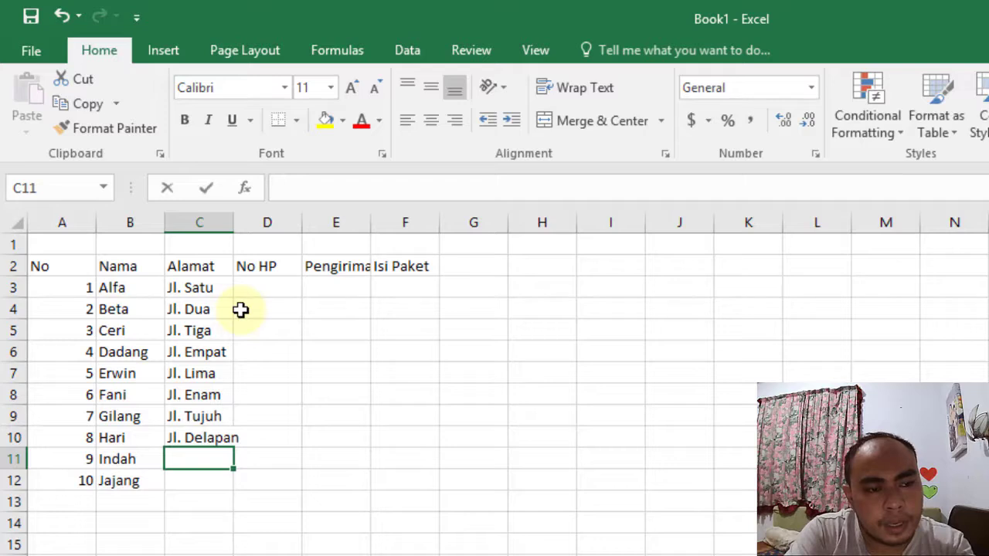
text(Jl. Se)
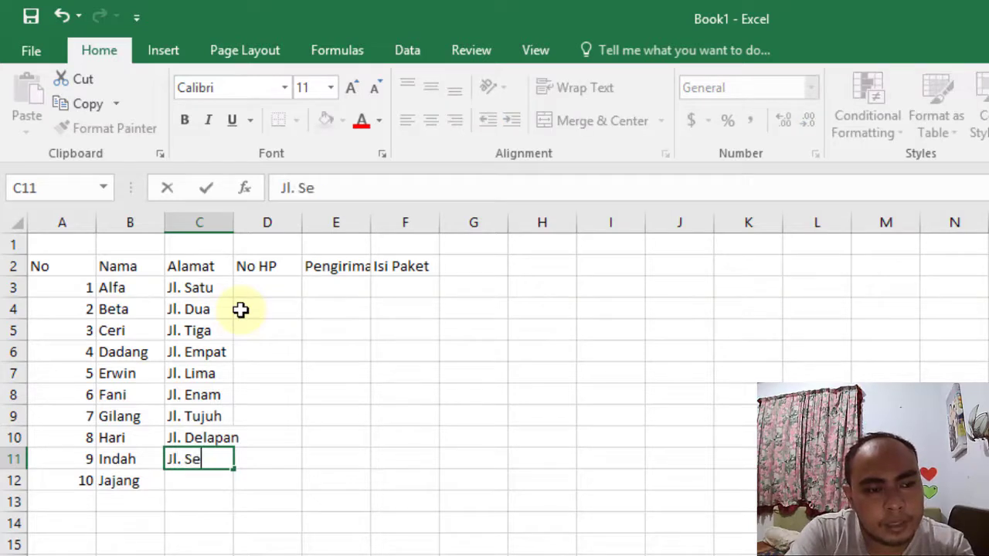
text(mbilan)
key(Return)
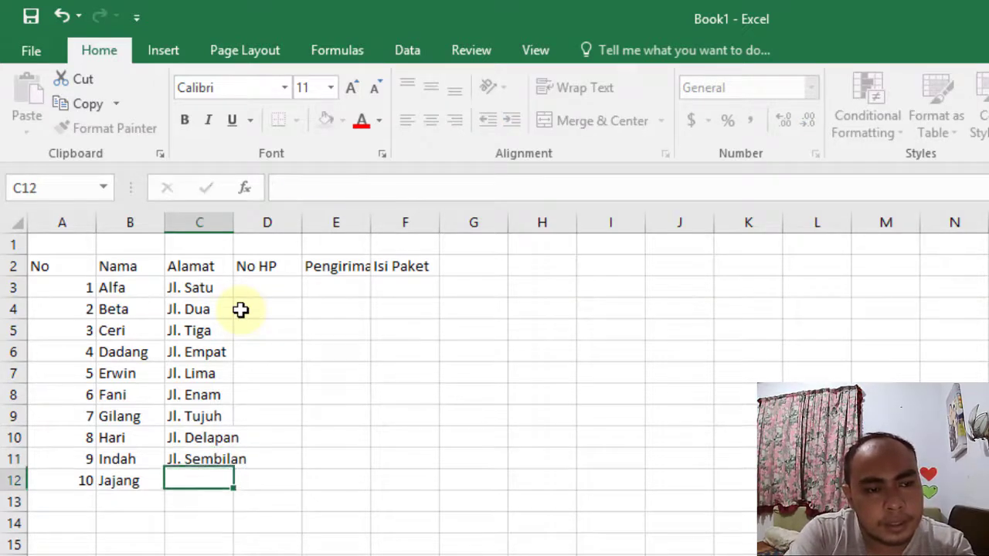
text(Jl)
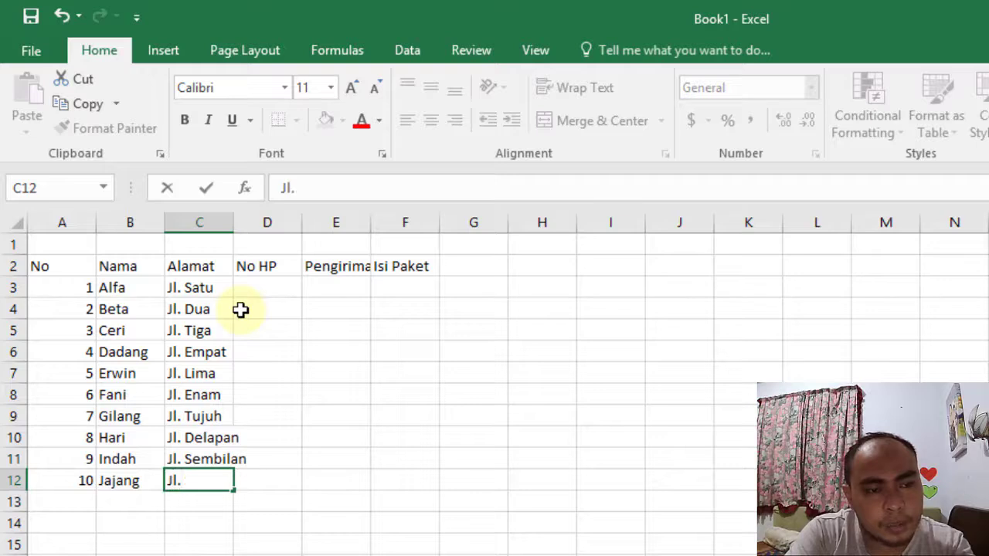
text(. Sepulun)
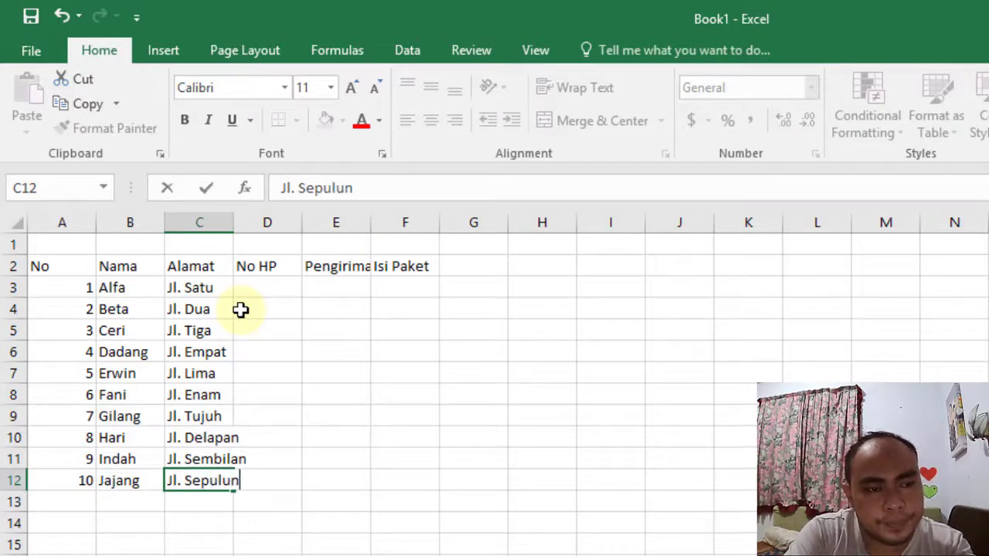
key(BackSpace)
text(h)
key(Return)
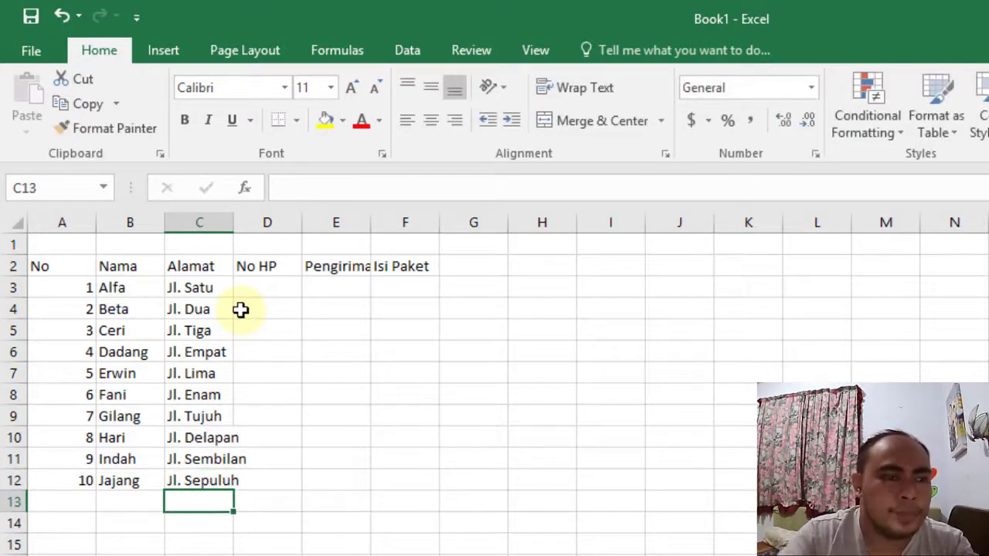
Autofit column C to the addresses and enter the first customer's phone number in D3
double_click(232, 225)
click(300, 286)
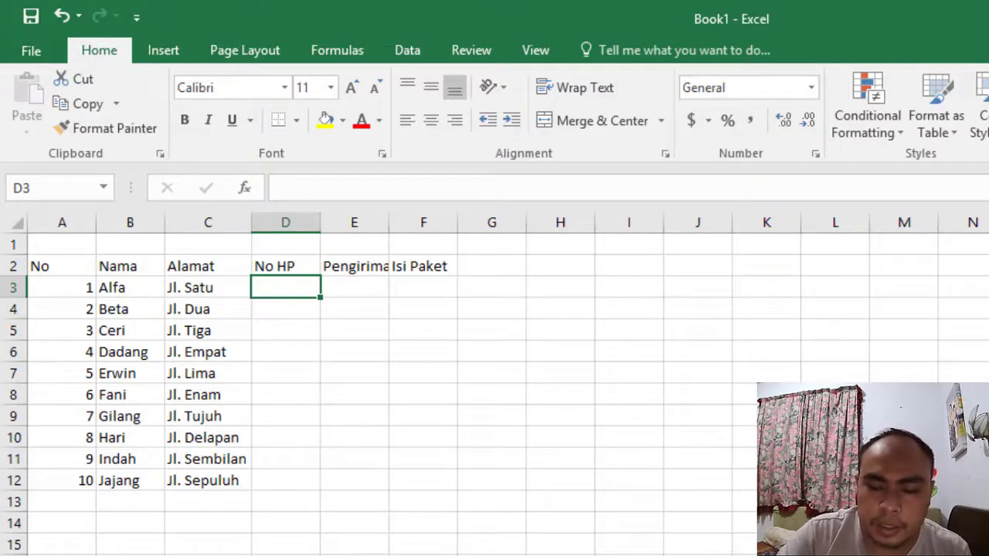
text(081)
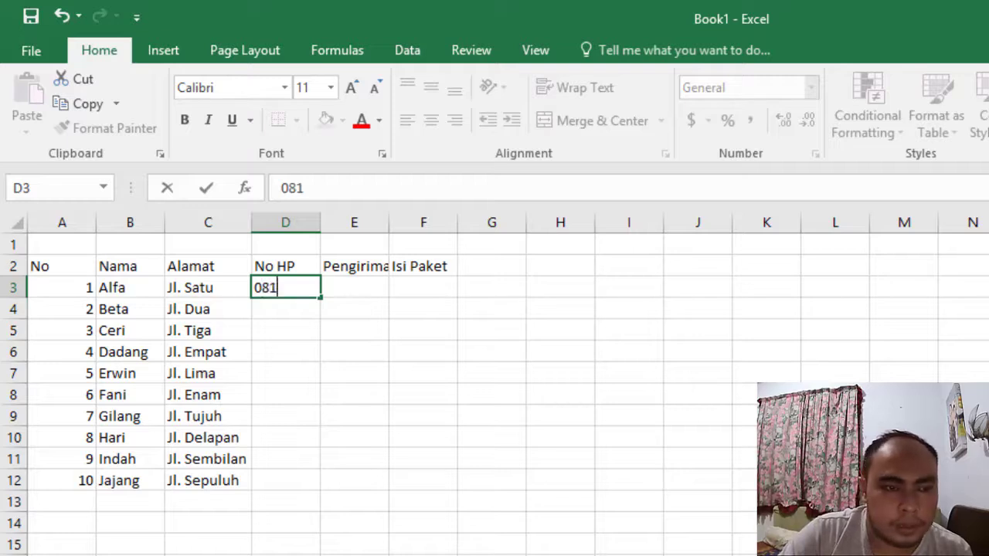
text(31)
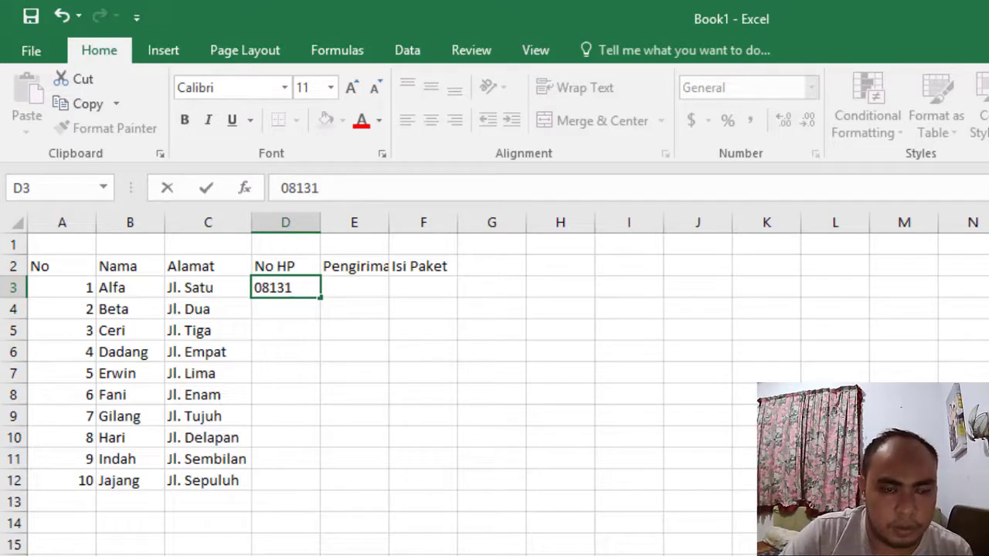
key(BackSpace)
key(BackSpace)
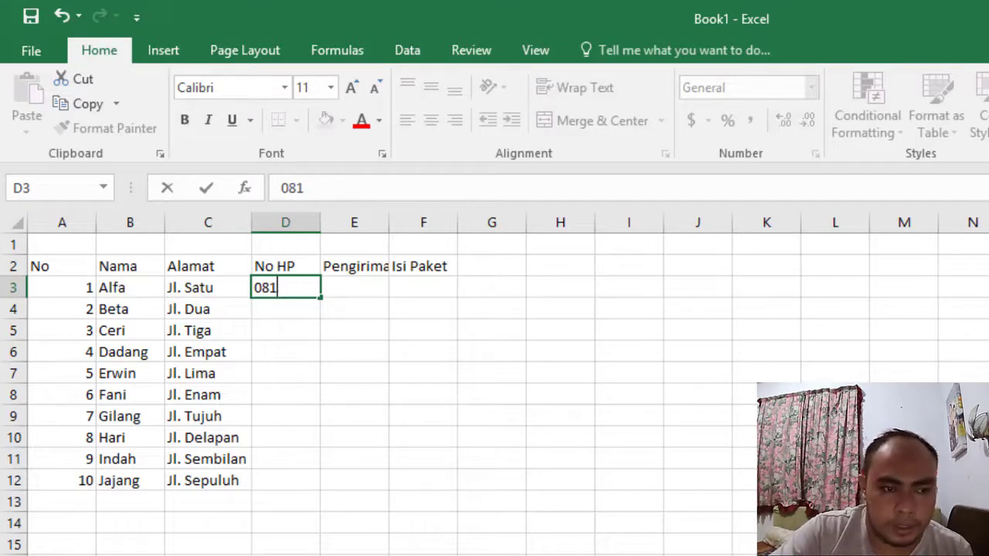
text(23154)
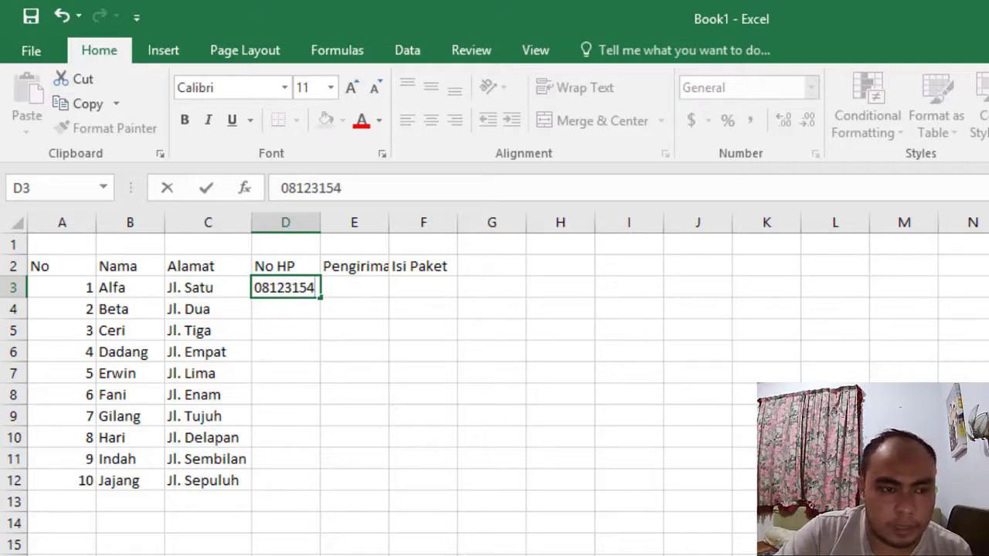
key(BackSpace)
key(BackSpace)
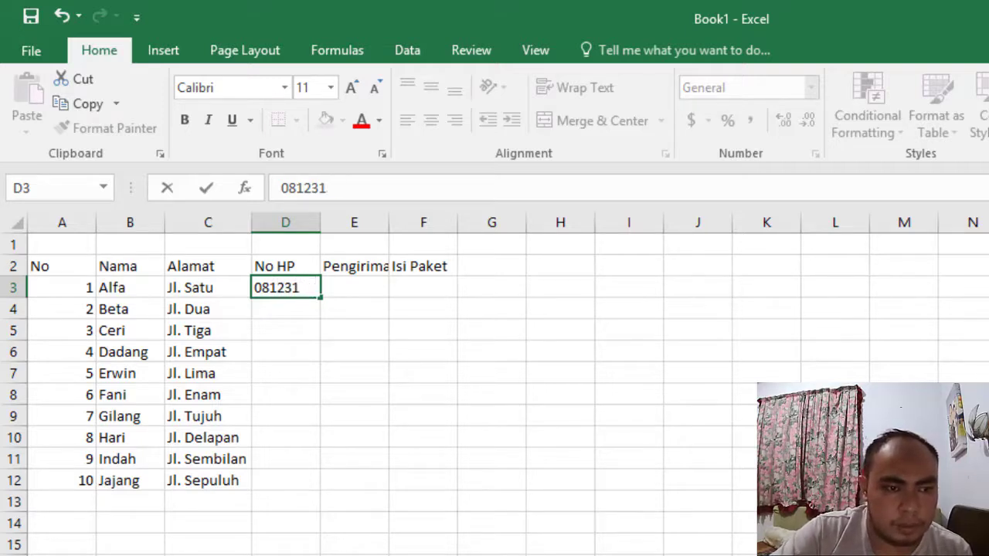
text(25)
key(BackSpace)
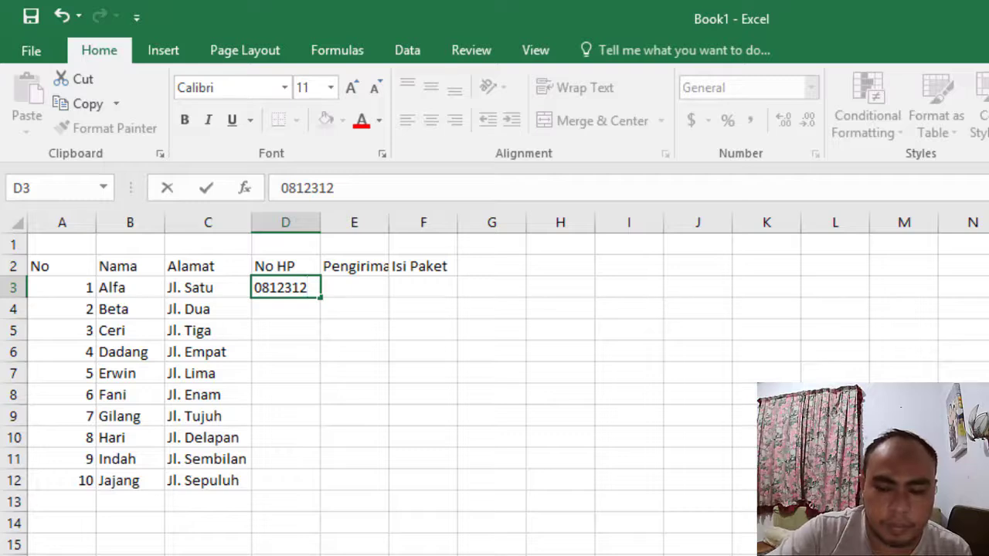
text(3456)
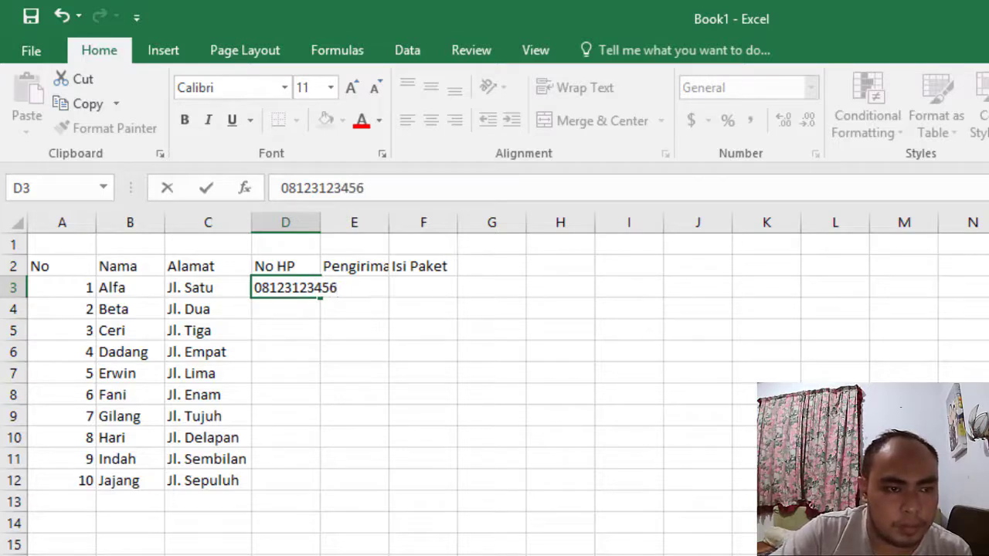
text(789)
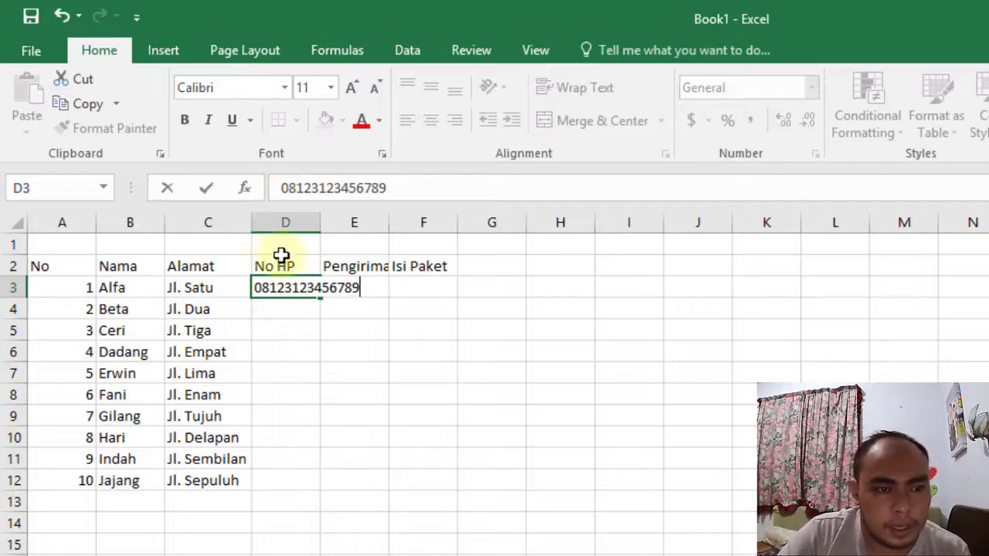
click(287, 293)
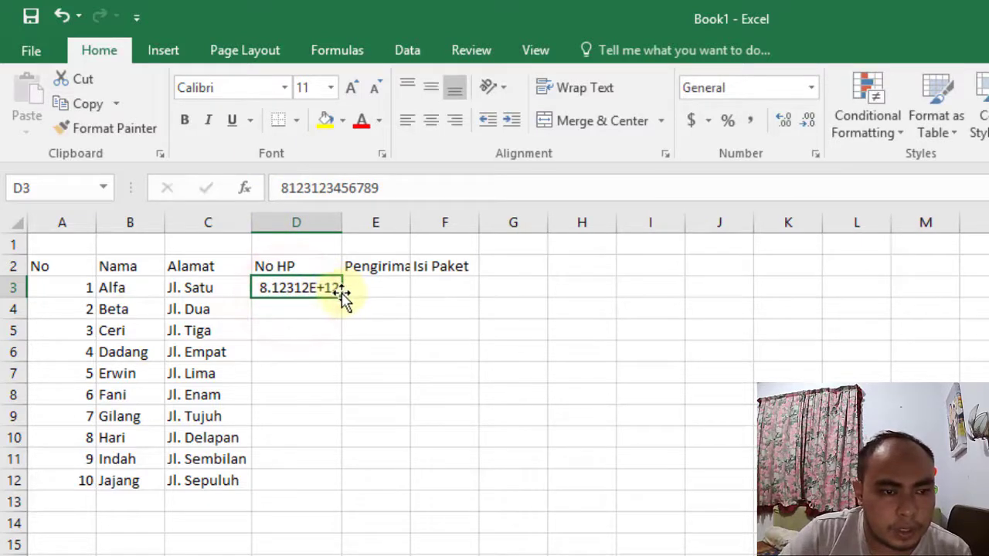
Copy D3's phone number down to D12 and begin prefixing D3 with '0
drag(343, 297, 375, 489)
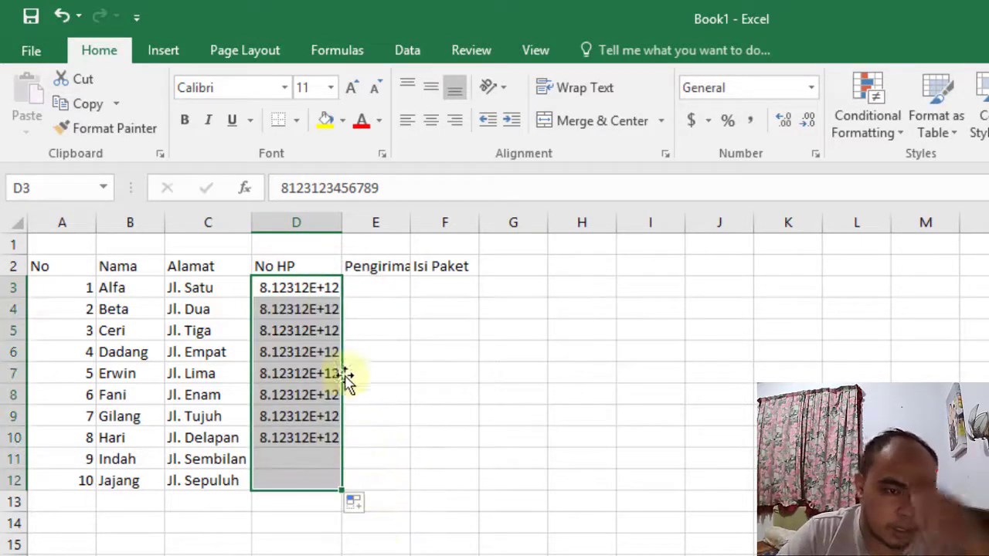
click(281, 188)
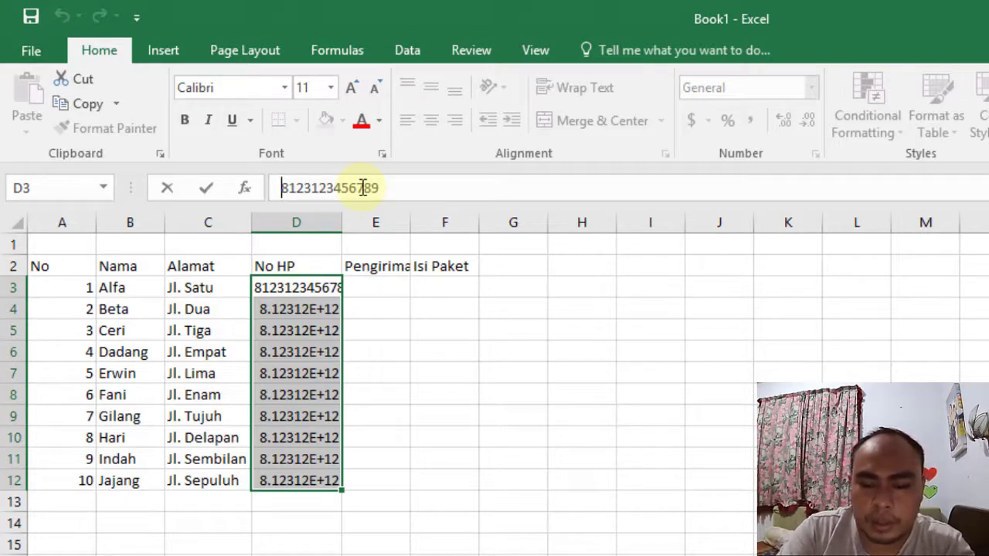
text(')
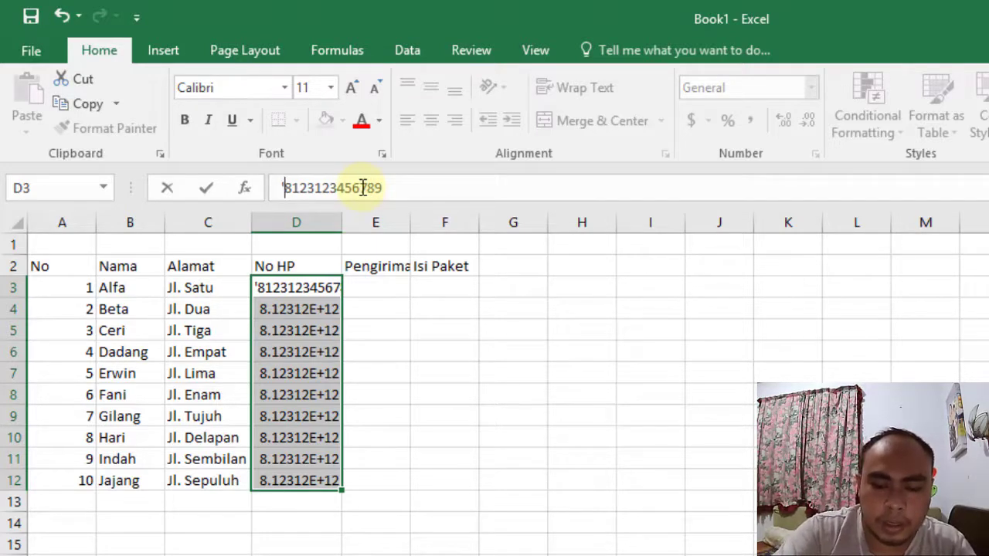
text(0)
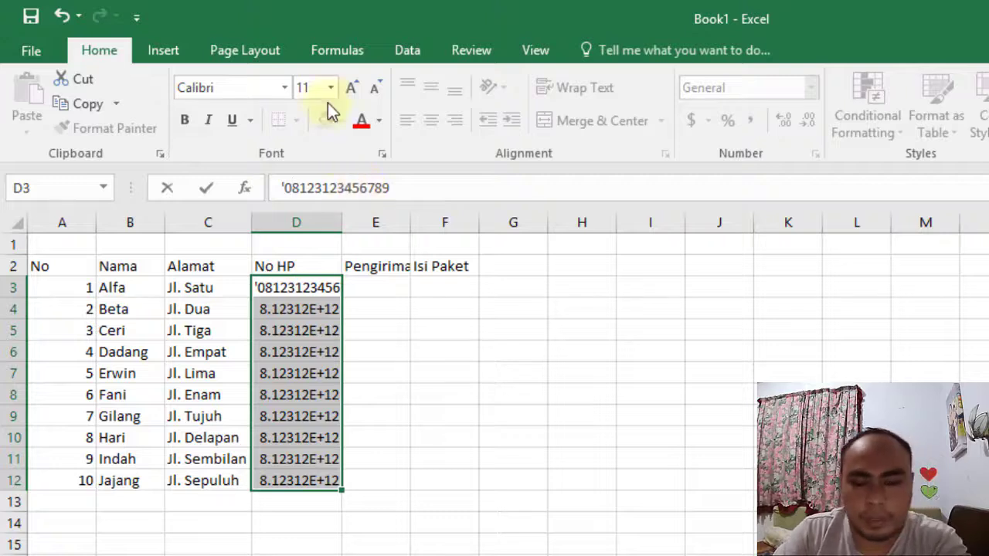
Prefix D4, D5 and D6 with '0 so their phone numbers keep the leading zero
click(292, 306)
click(281, 188)
text('0)
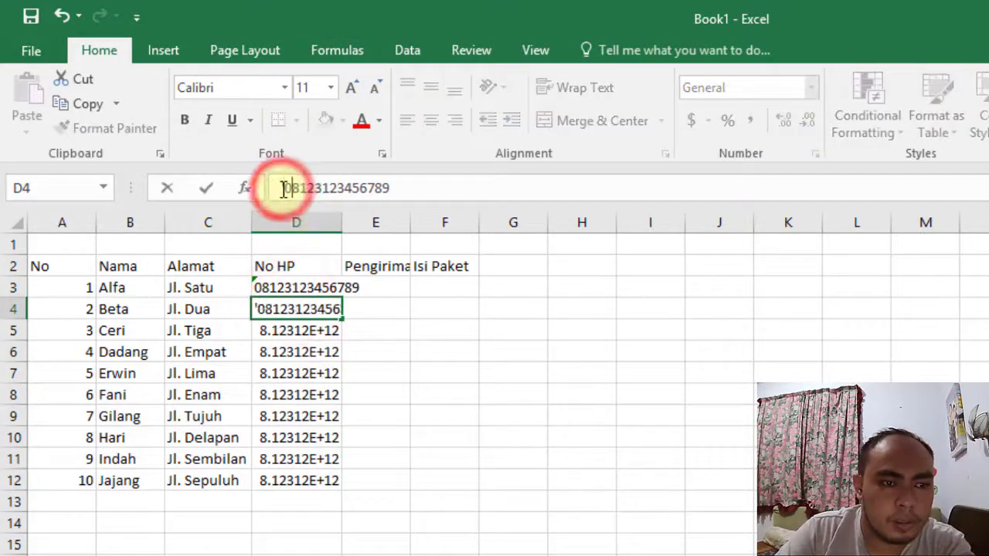
click(306, 337)
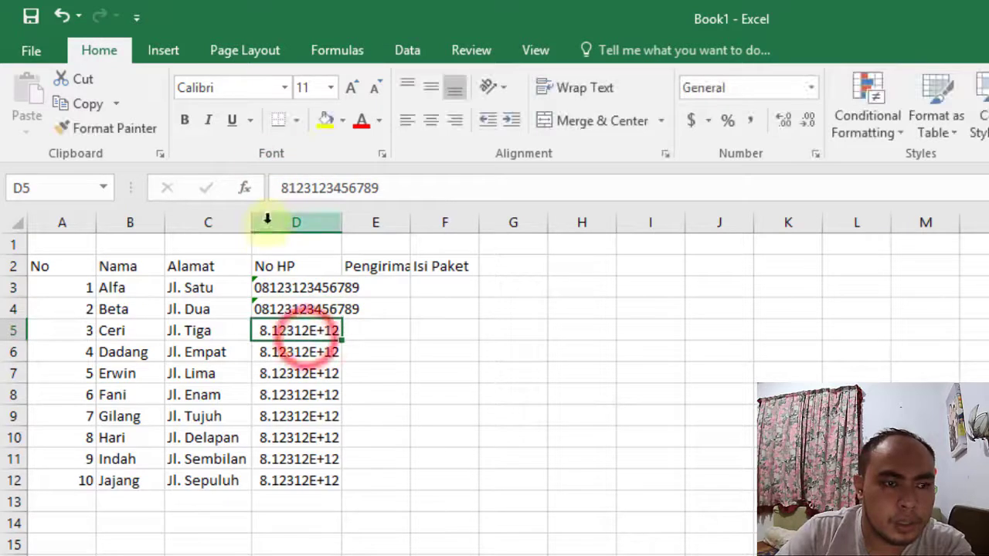
click(280, 188)
text('0)
click(309, 349)
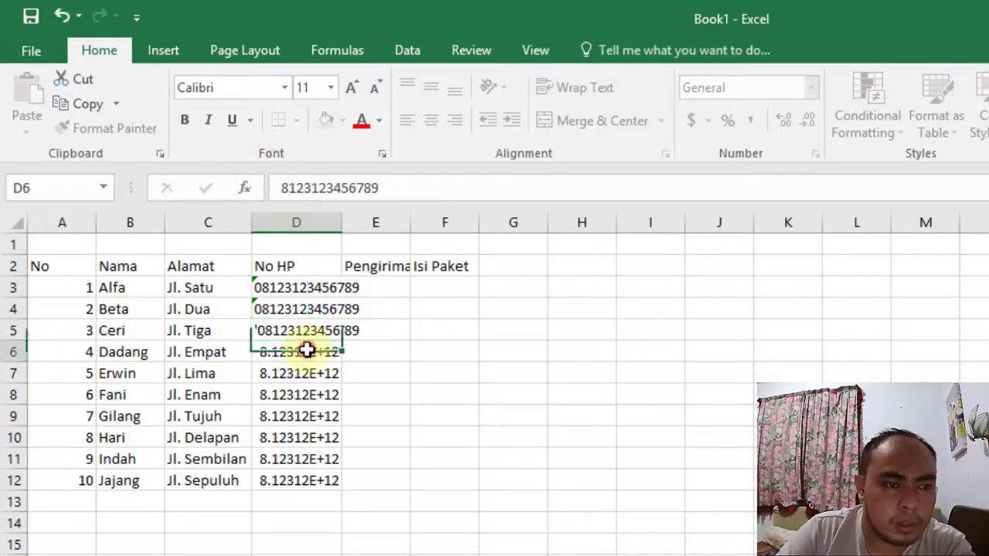
click(281, 183)
text('0)
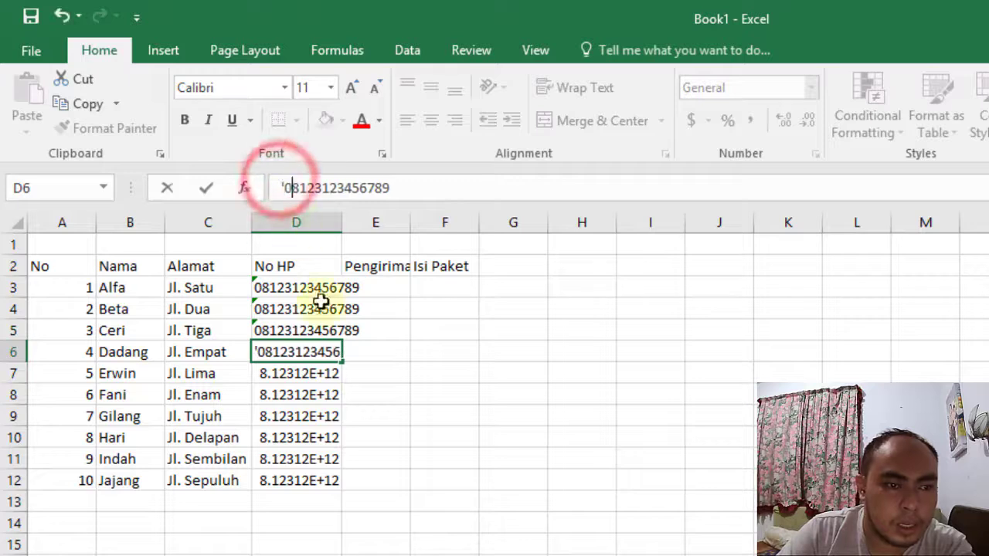
click(317, 371)
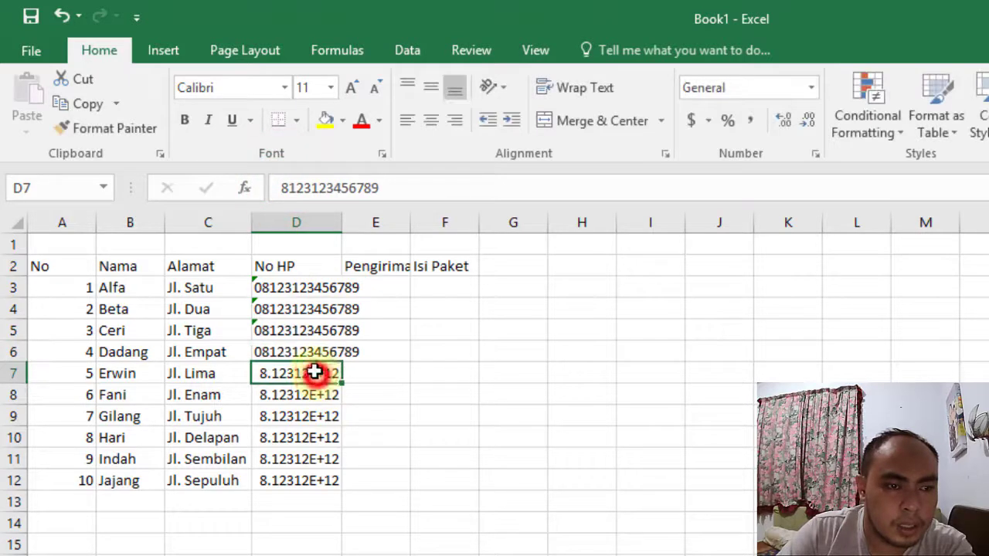
Reselect D3 and place the edit point inside its number in the formula bar
click(300, 288)
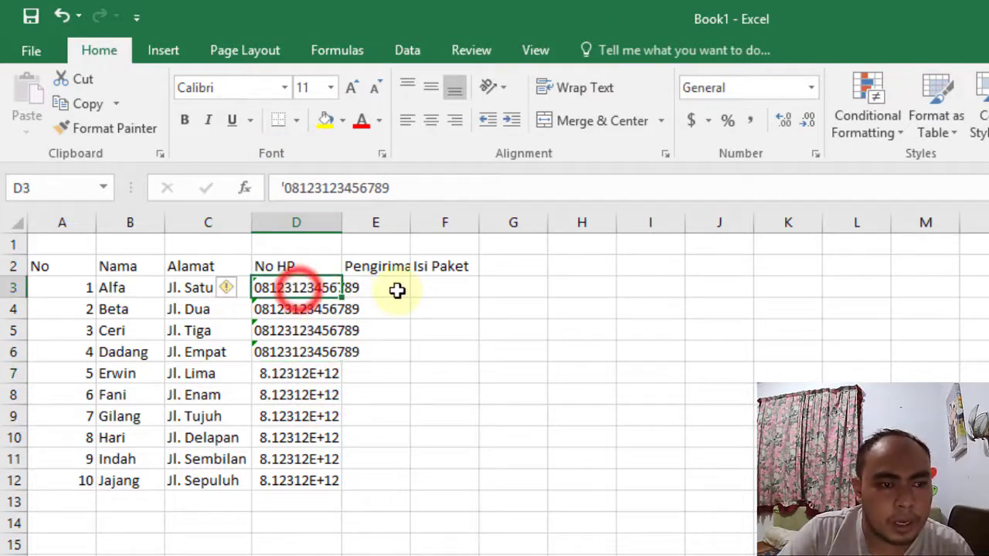
click(352, 189)
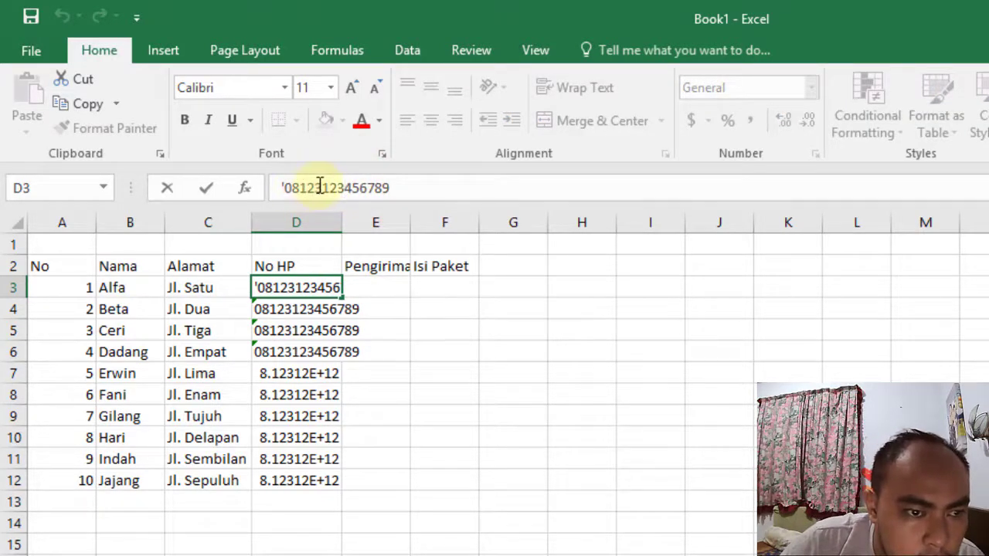
click(339, 188)
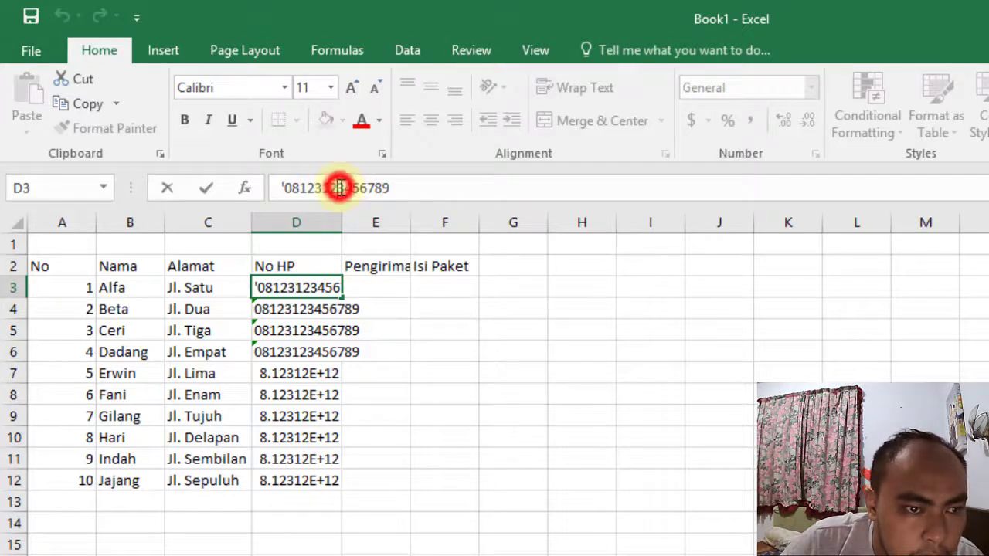
Trim D3's number by three digits, make D4's end in 7, and select D3:D4 as the fill pattern
drag(371, 188, 422, 200)
key(BackSpace)
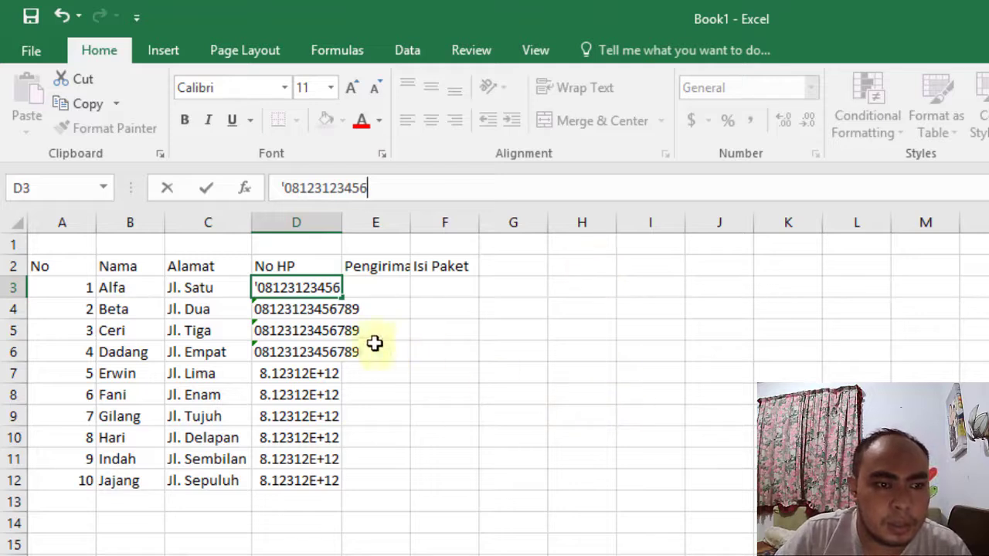
click(315, 309)
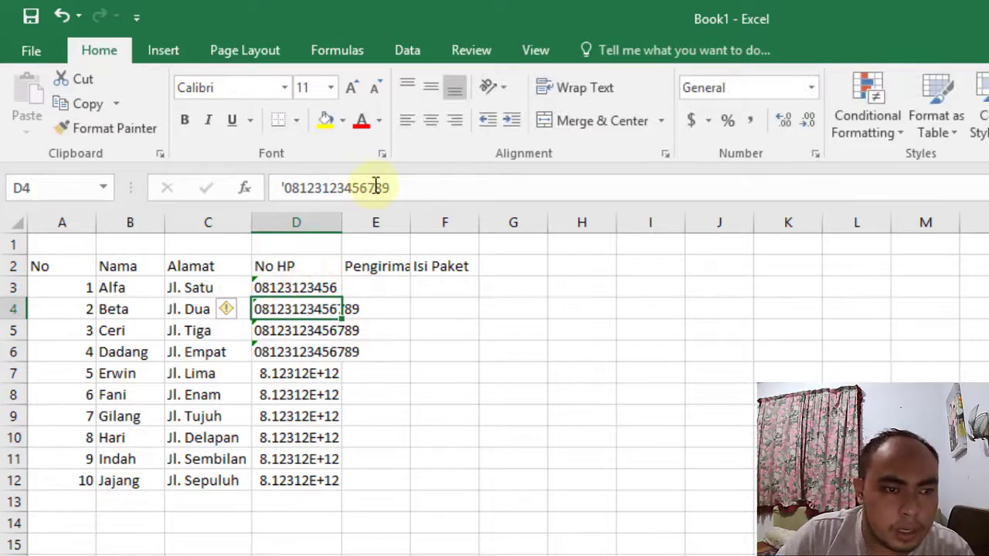
drag(362, 187, 438, 190)
text(7)
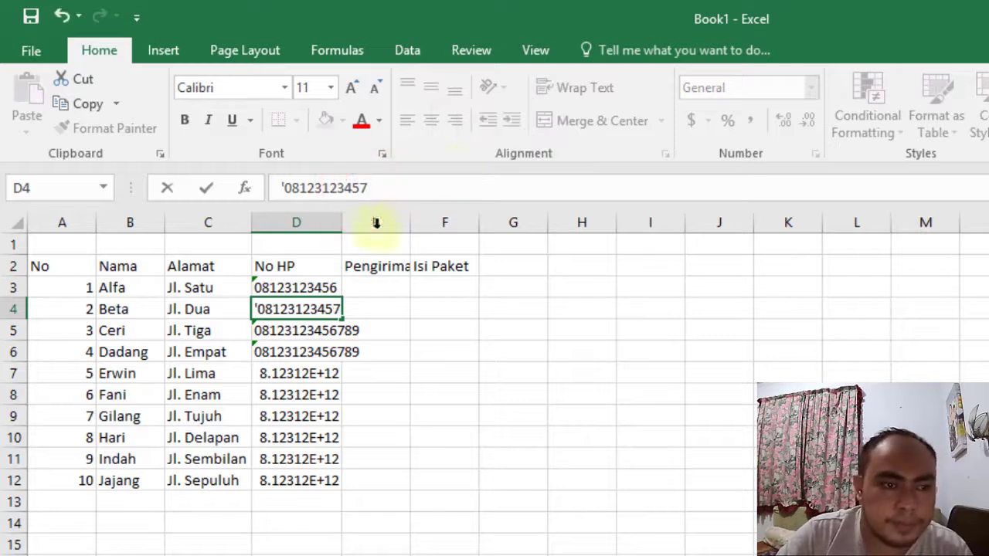
click(364, 307)
click(323, 288)
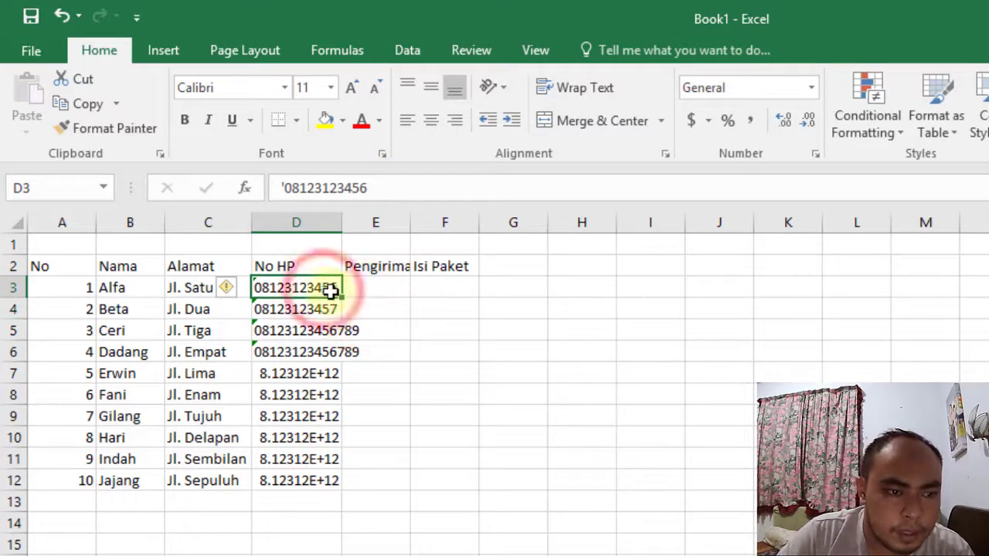
drag(340, 298, 328, 496)
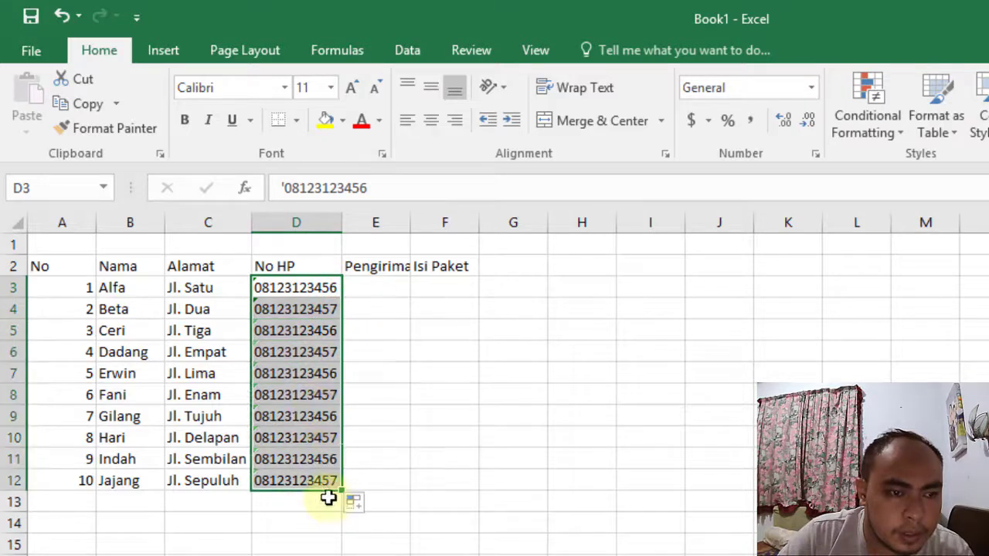
Change the final digit of the D5–D8 phone numbers, with D5 now ending in 8
click(399, 353)
click(322, 328)
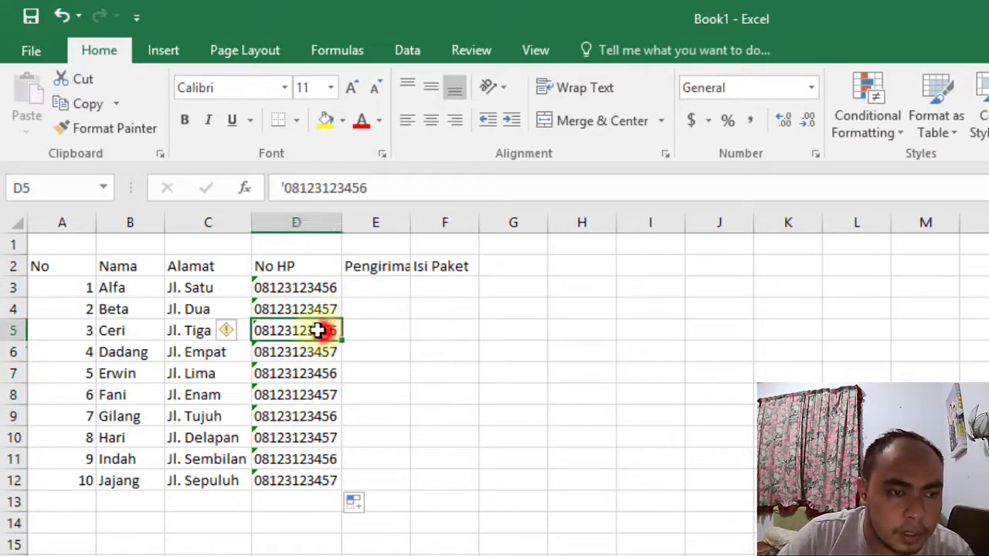
click(373, 188)
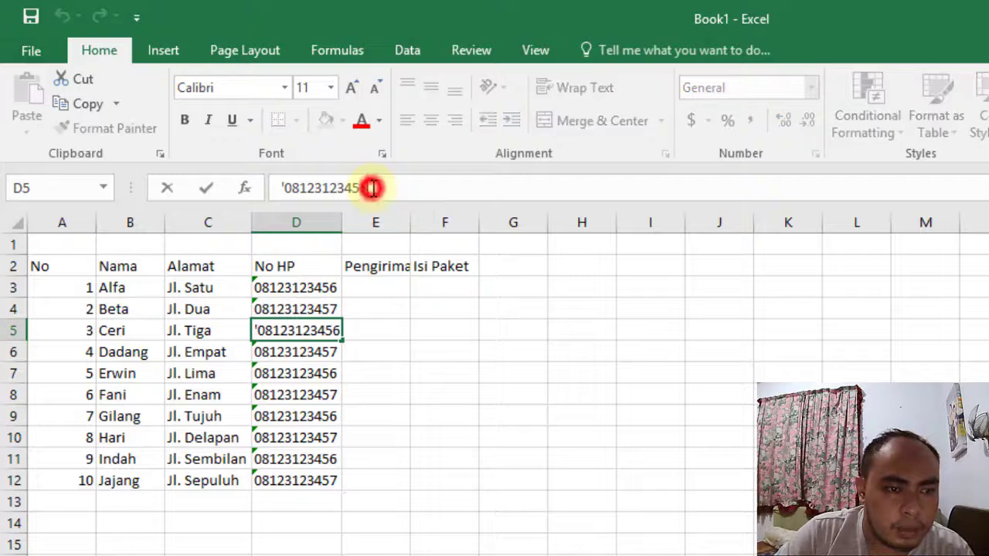
key(BackSpace)
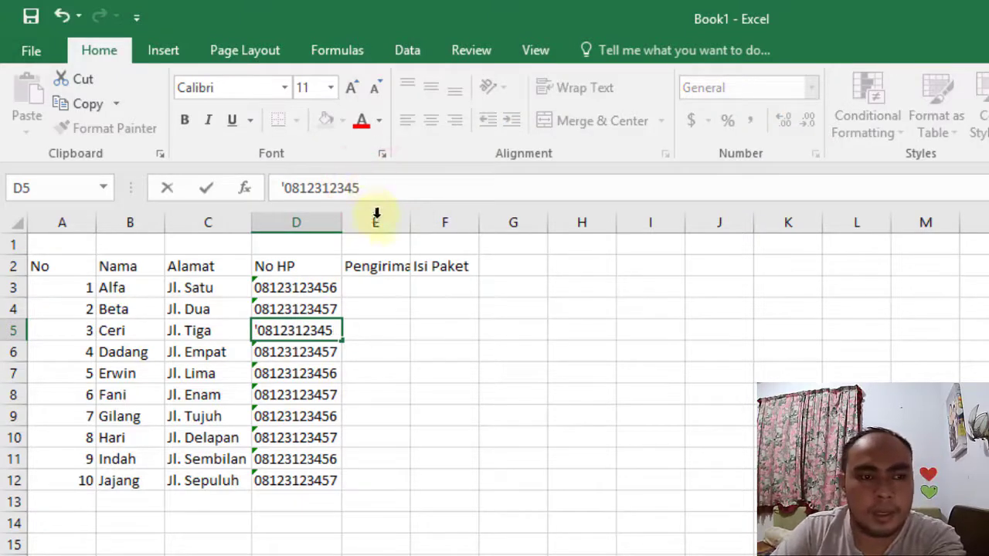
text(8)
click(323, 353)
click(371, 188)
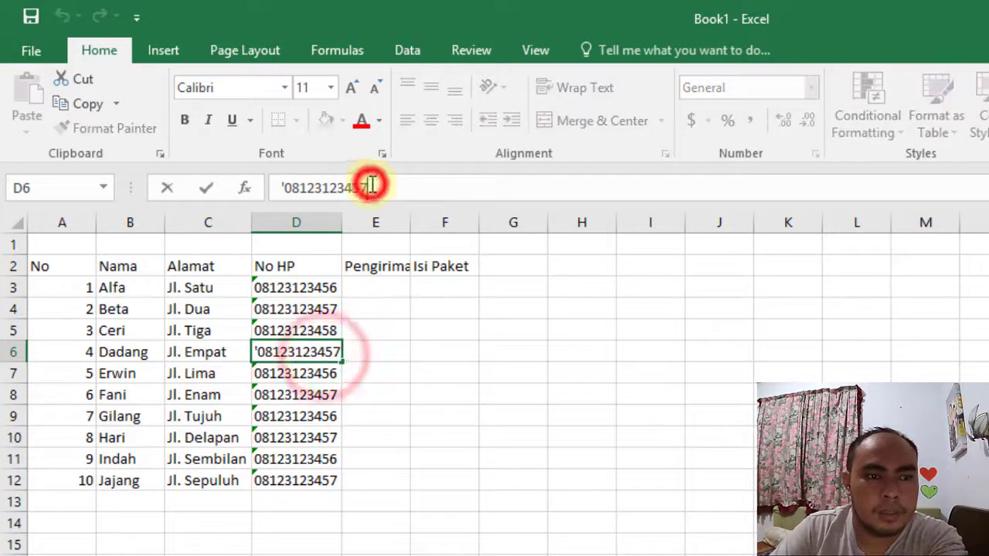
key(BackSpace)
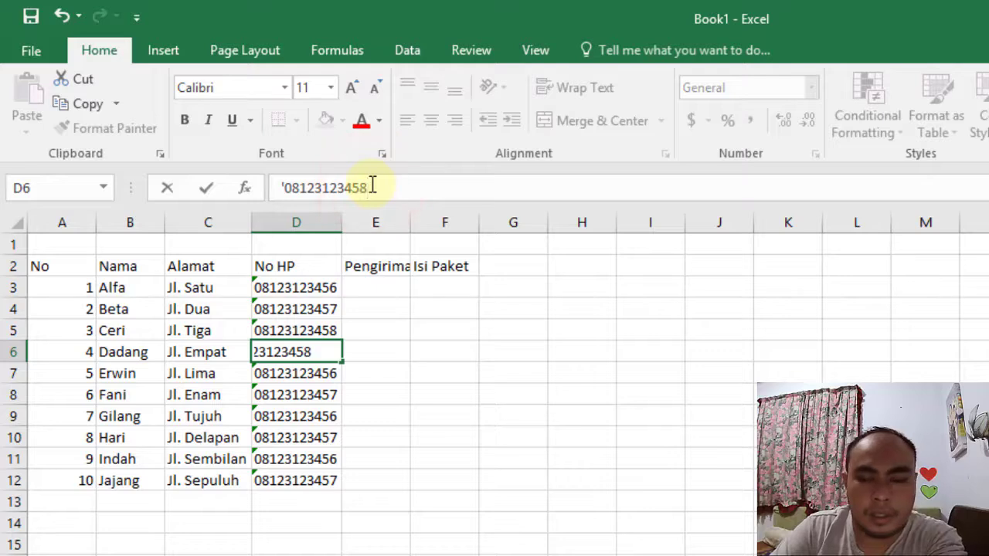
click(327, 373)
click(373, 188)
key(BackSpace)
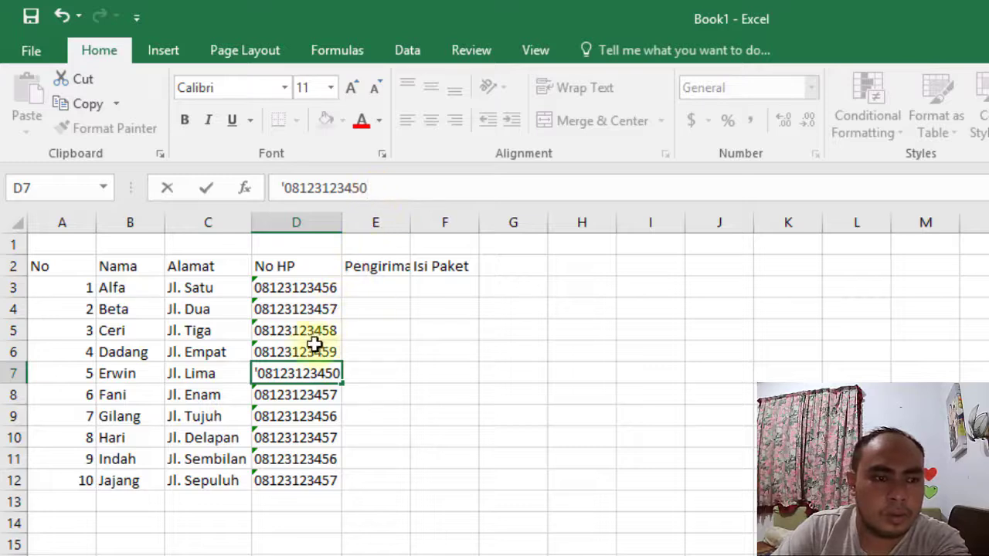
click(340, 392)
click(377, 193)
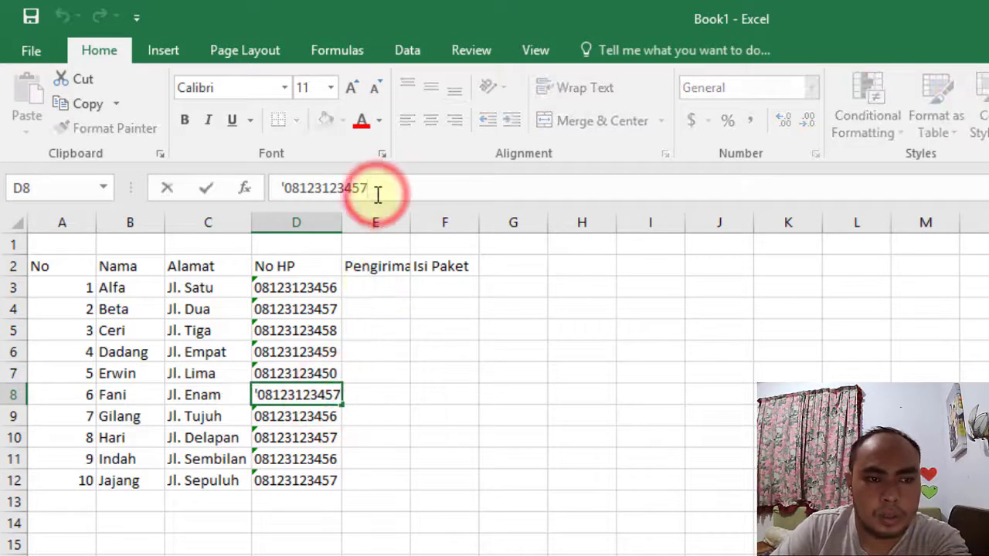
key(BackSpace)
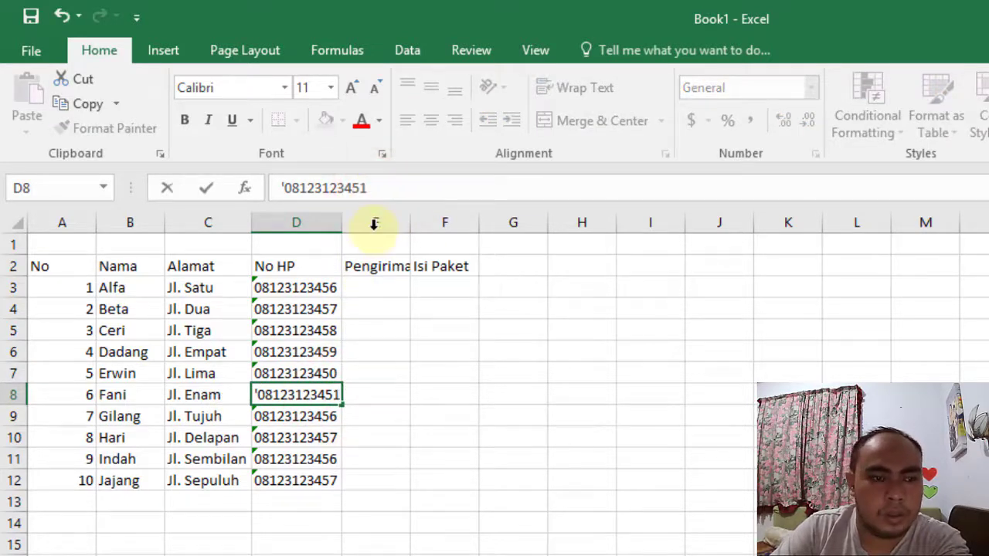
click(337, 414)
Change the final digit of D9–D12, ending D9 in 2, D11 in 4 and D12 in 5
click(383, 190)
key(BackSpace)
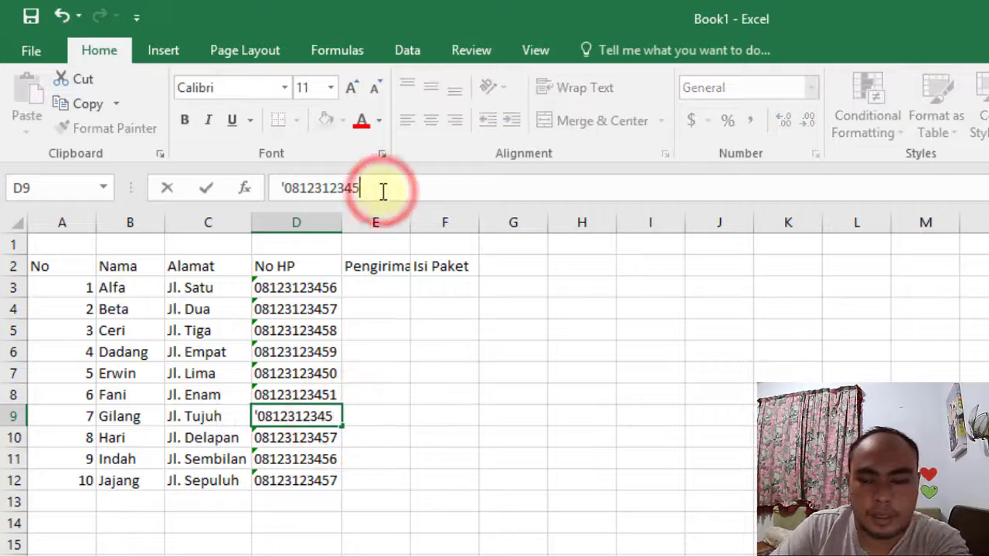
text(2)
click(323, 438)
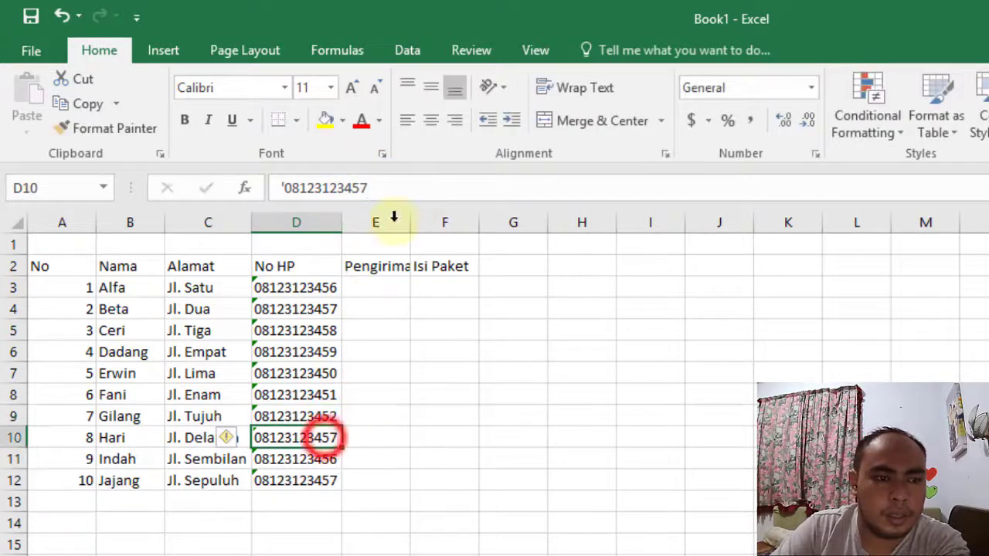
click(389, 180)
key(BackSpace)
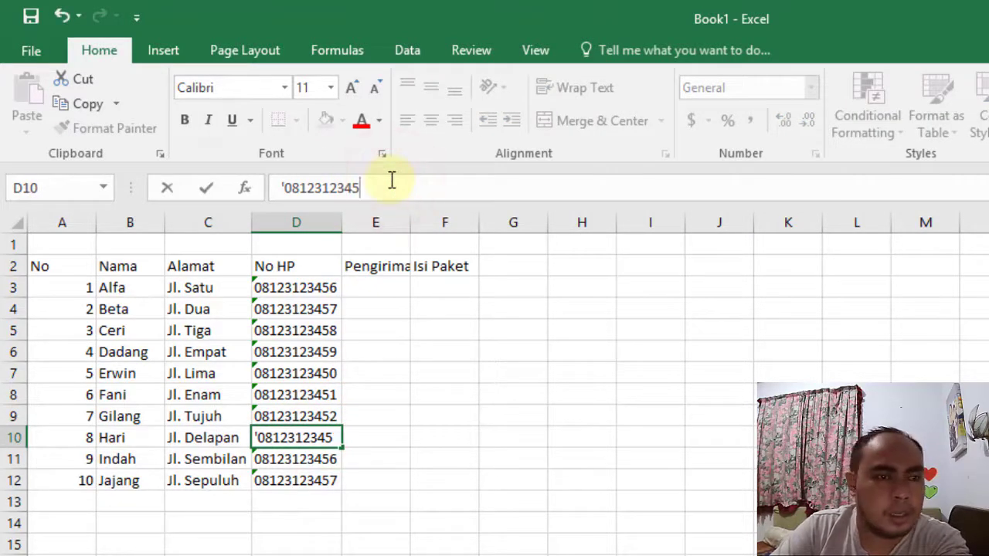
click(320, 462)
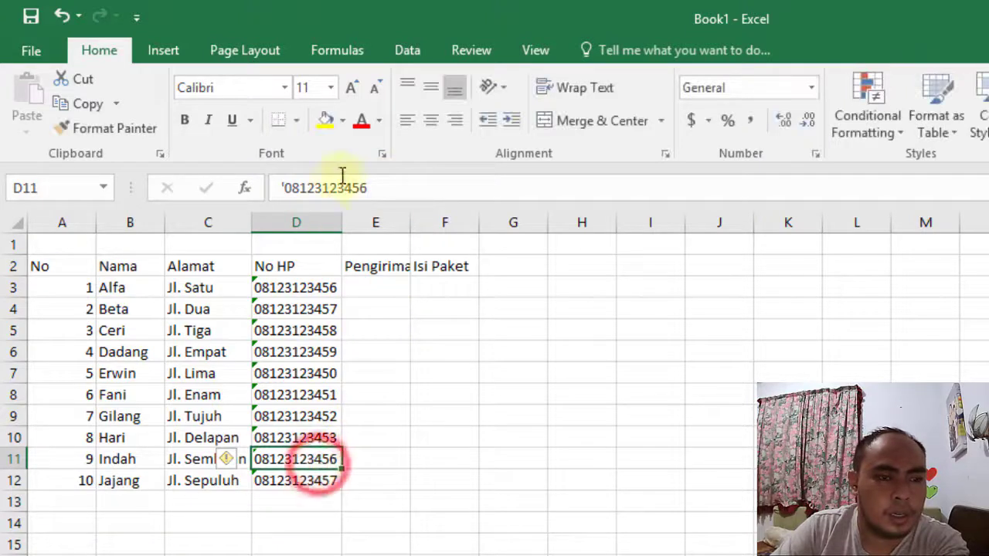
click(371, 188)
key(BackSpace)
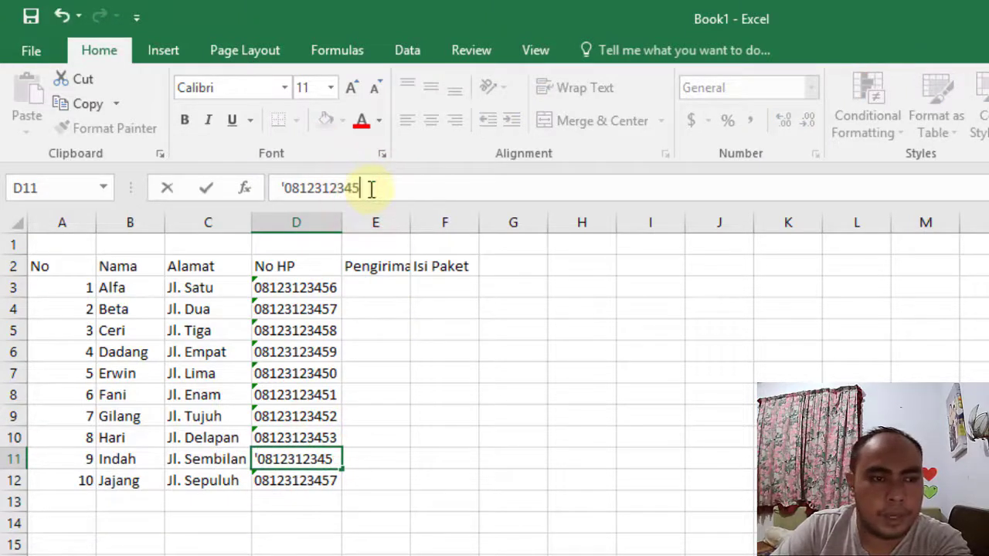
text(4)
click(323, 473)
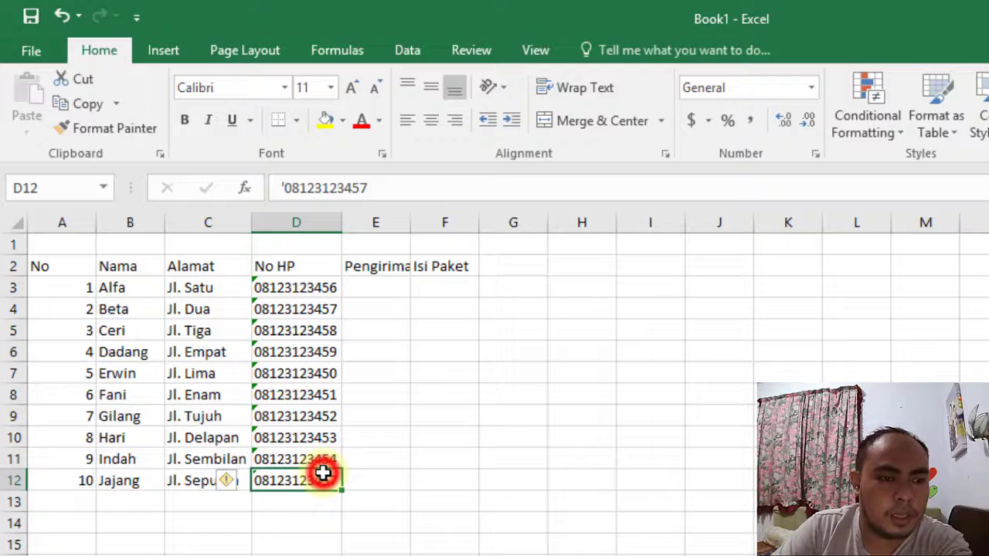
click(365, 193)
key(BackSpace)
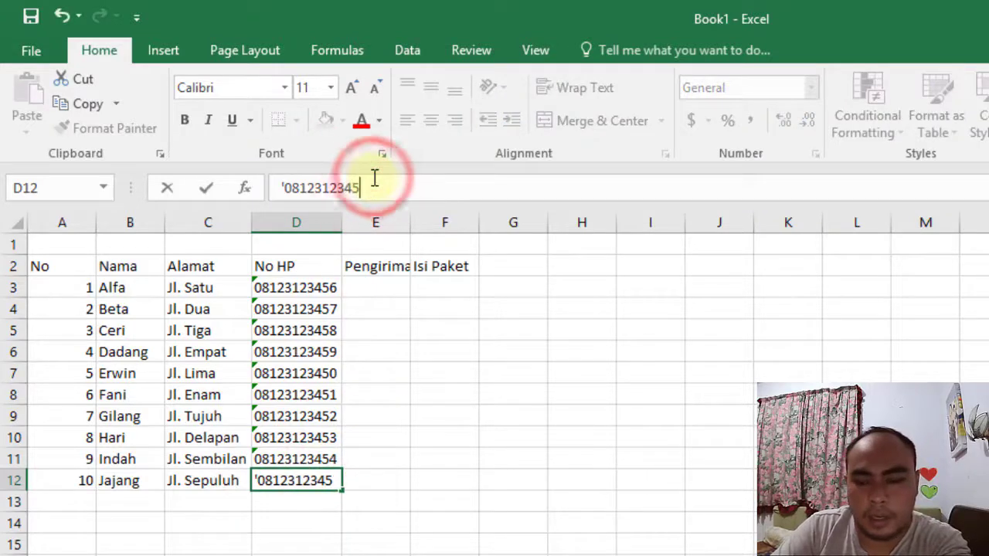
text(5)
click(356, 416)
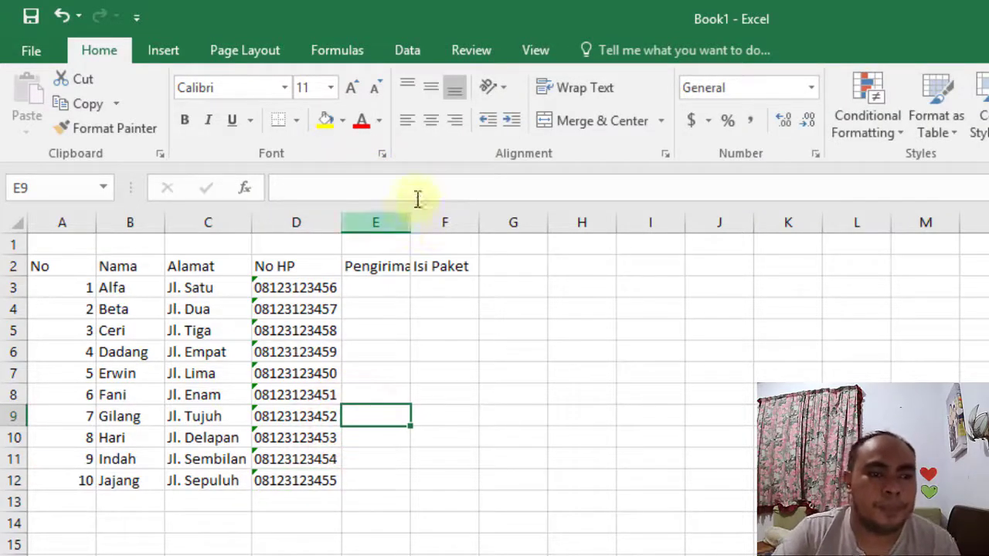
Autofit column E and enter JNE, JNT and SICEPAT in E3:E5
double_click(405, 218)
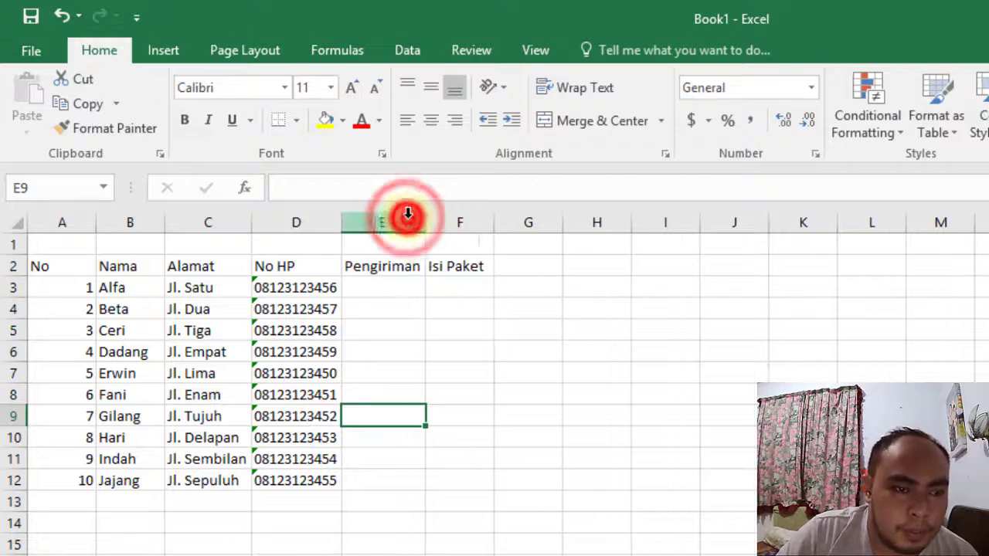
click(392, 286)
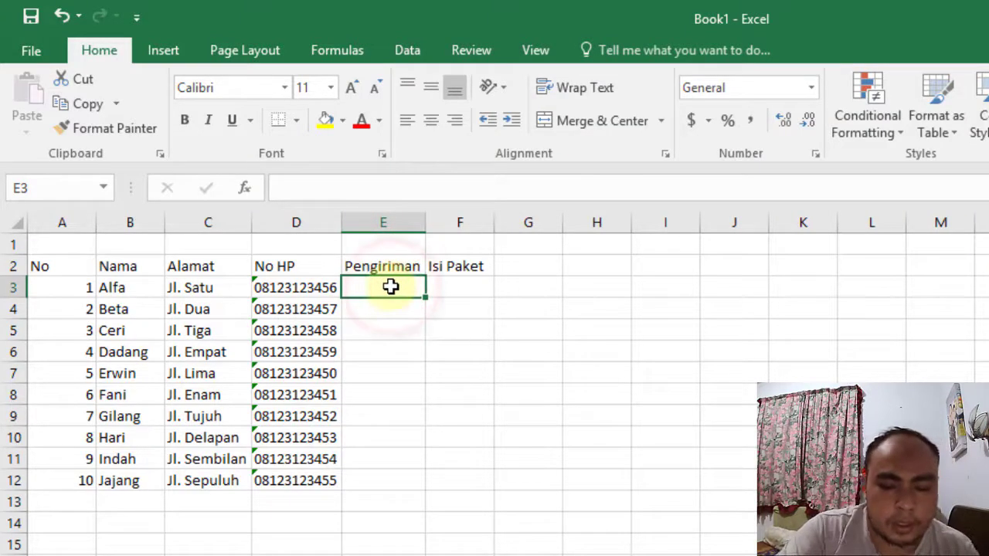
text(JNE)
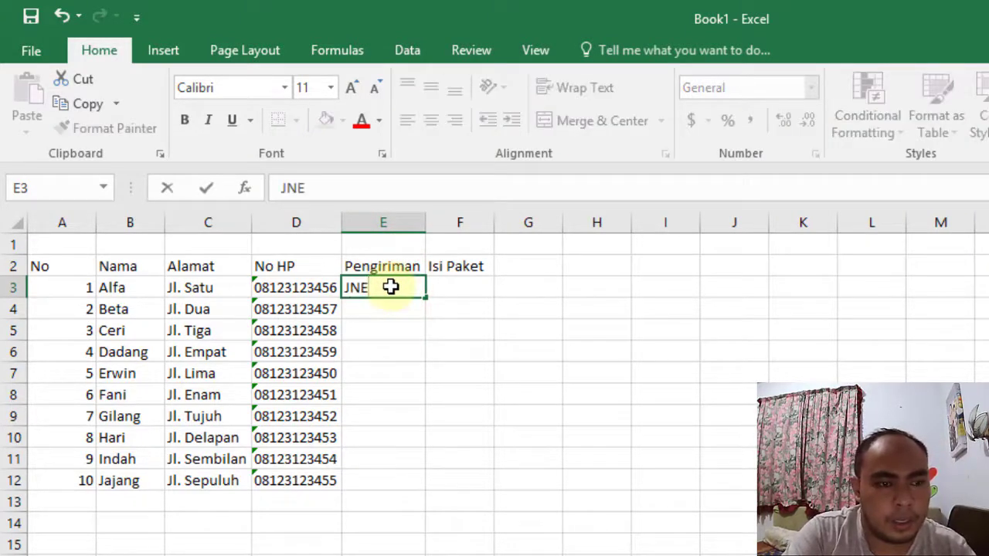
key(Return)
text(JNT)
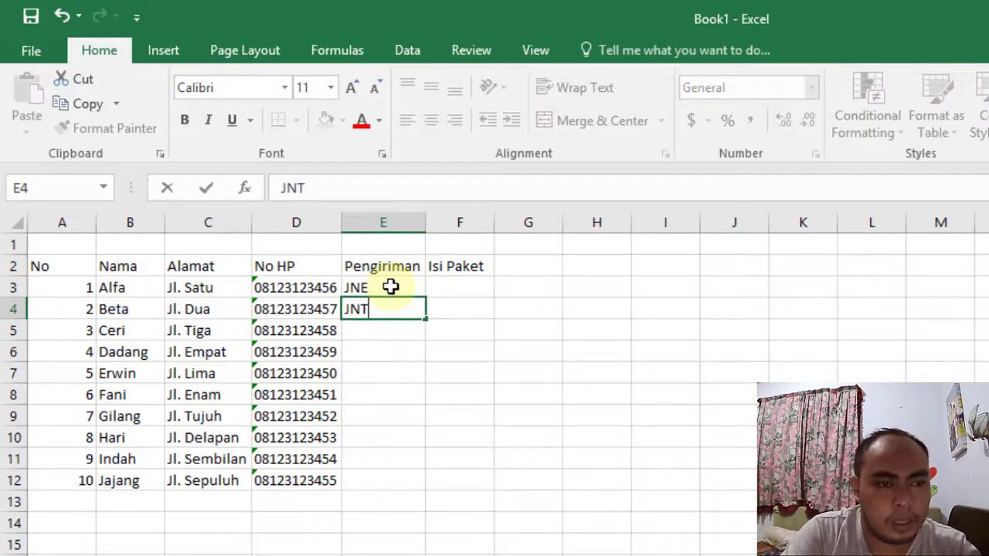
key(Return)
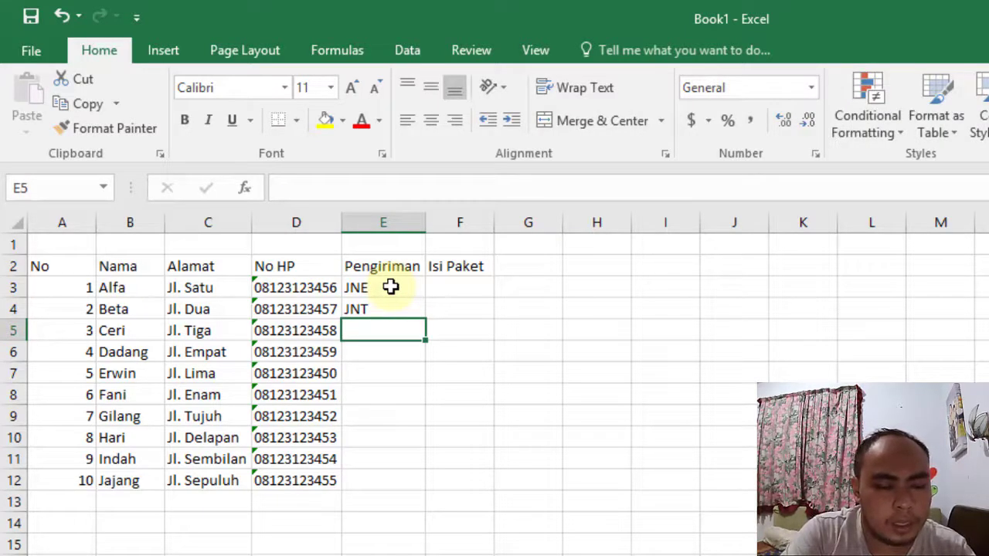
text(SICEPAT)
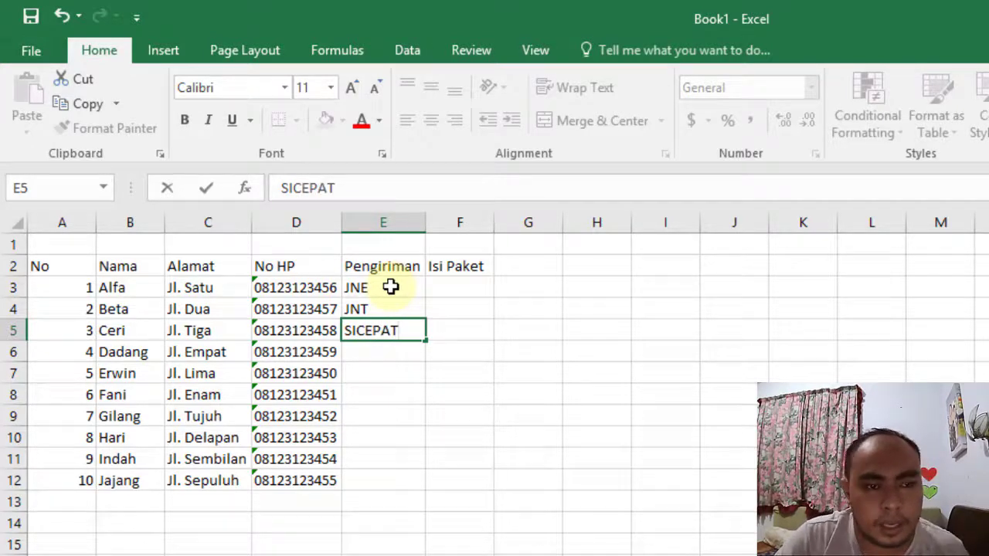
click(391, 286)
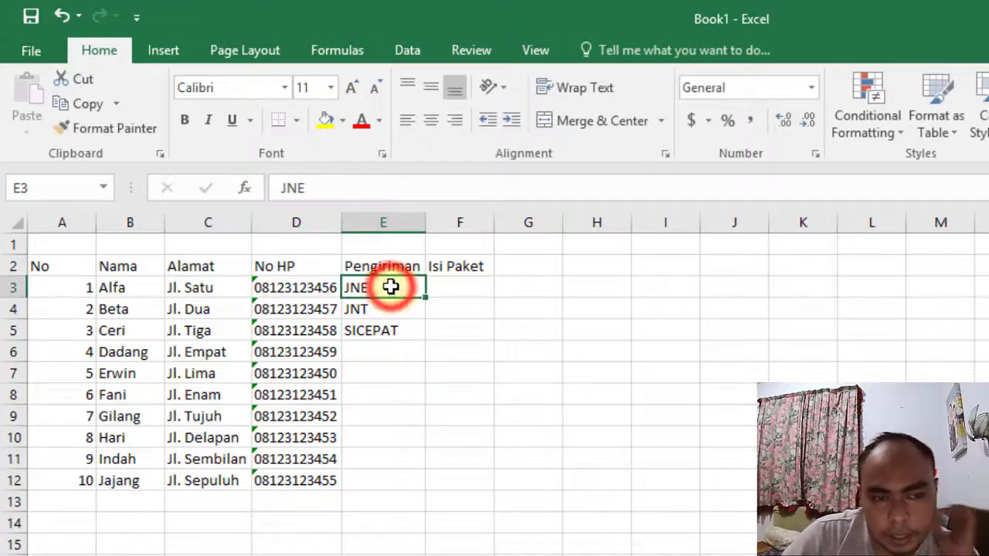
Fill the JNE, JNT, SICEPAT pattern down column E to row 12
click(440, 289)
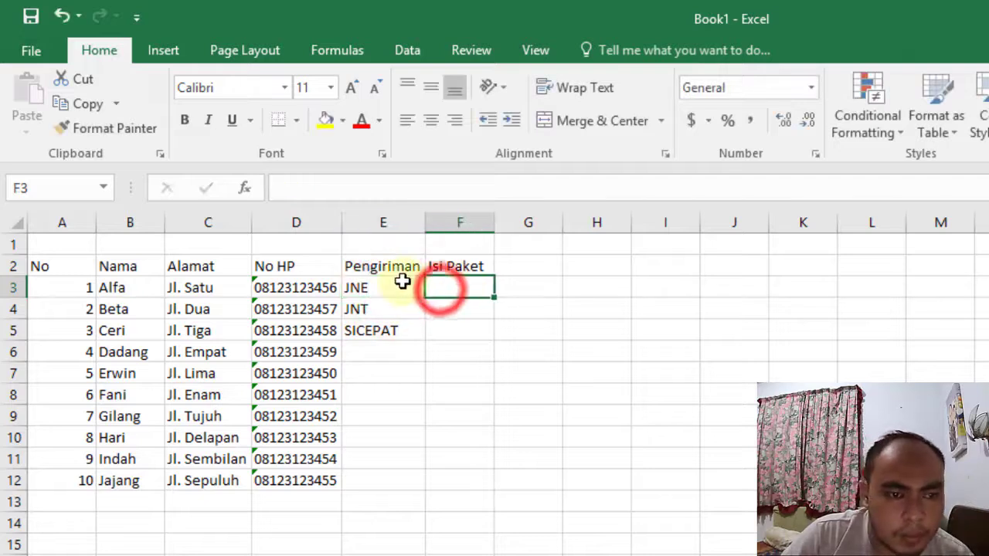
drag(404, 282, 391, 354)
click(391, 352)
drag(389, 288, 424, 485)
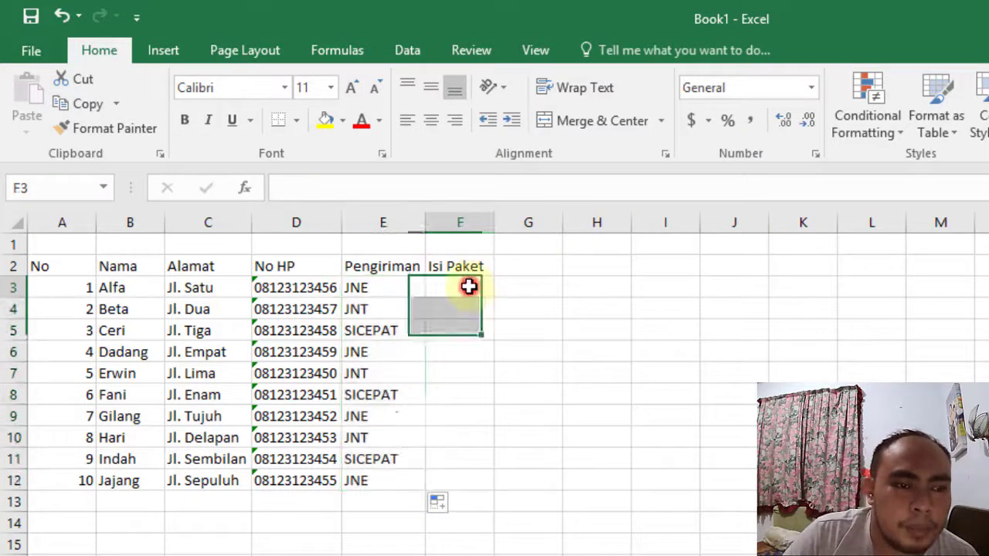
Enter KAOS, CELANA and KEMEJA in F3:F5 and fill them down to F12
click(469, 287)
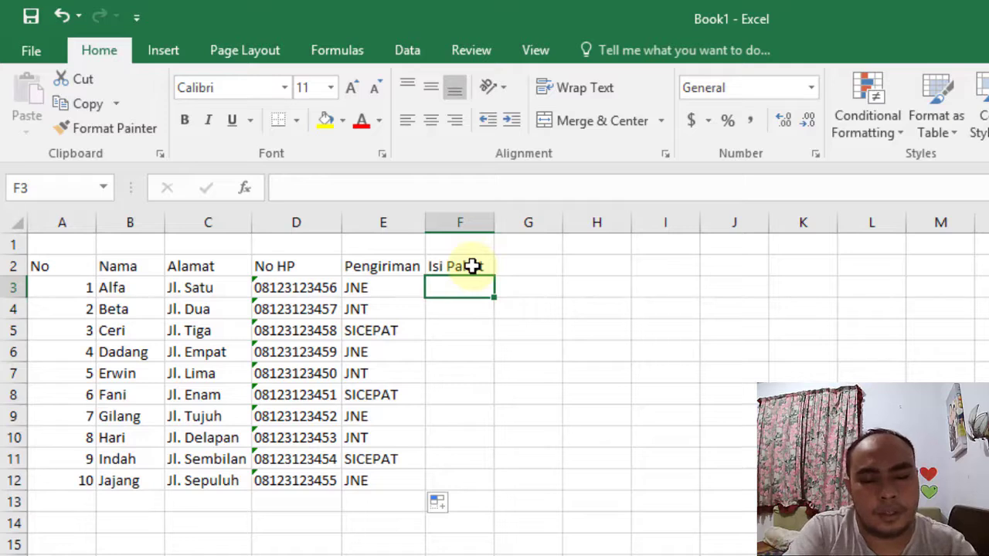
text(KAOS)
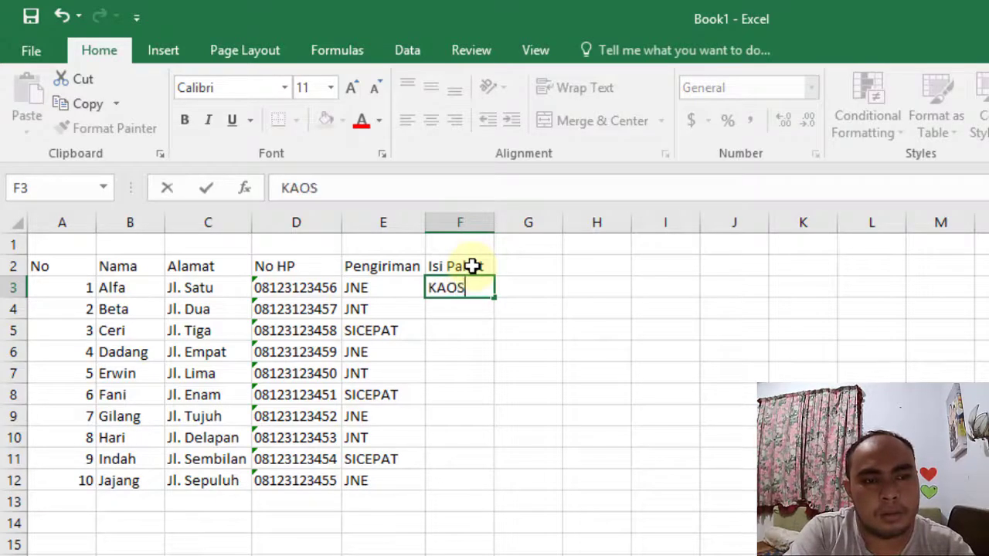
key(Return)
text(CELANA)
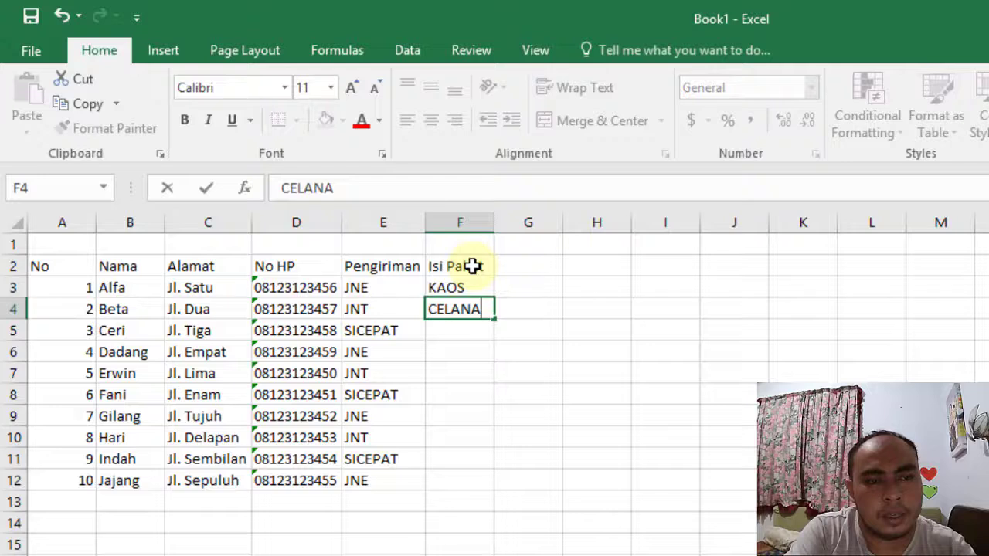
key(Up)
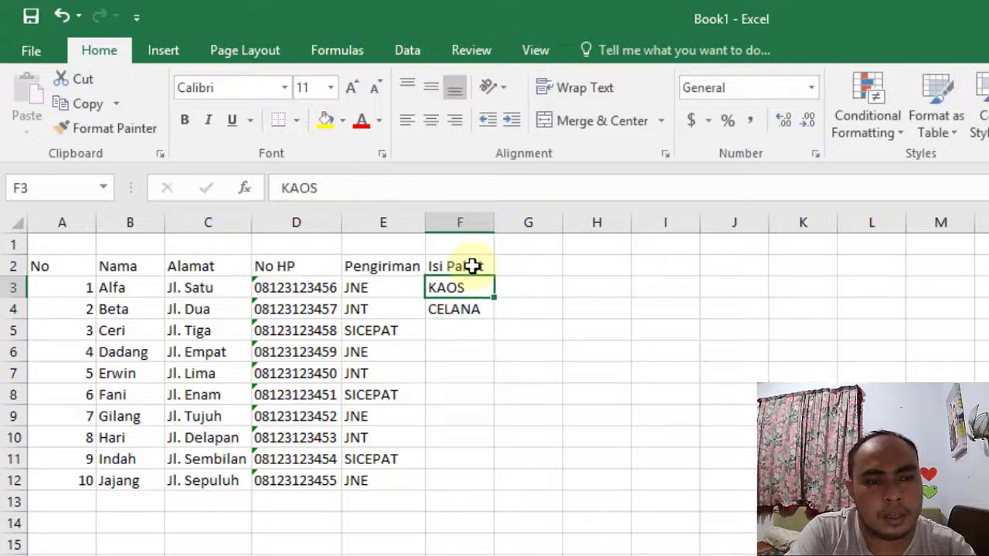
key(Down)
key(Down)
text(KEM)
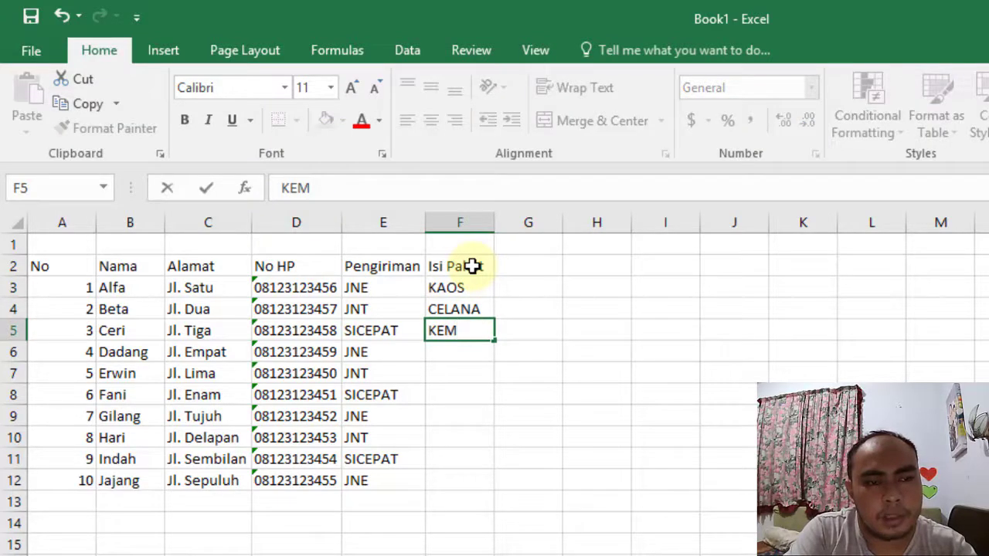
key(Return)
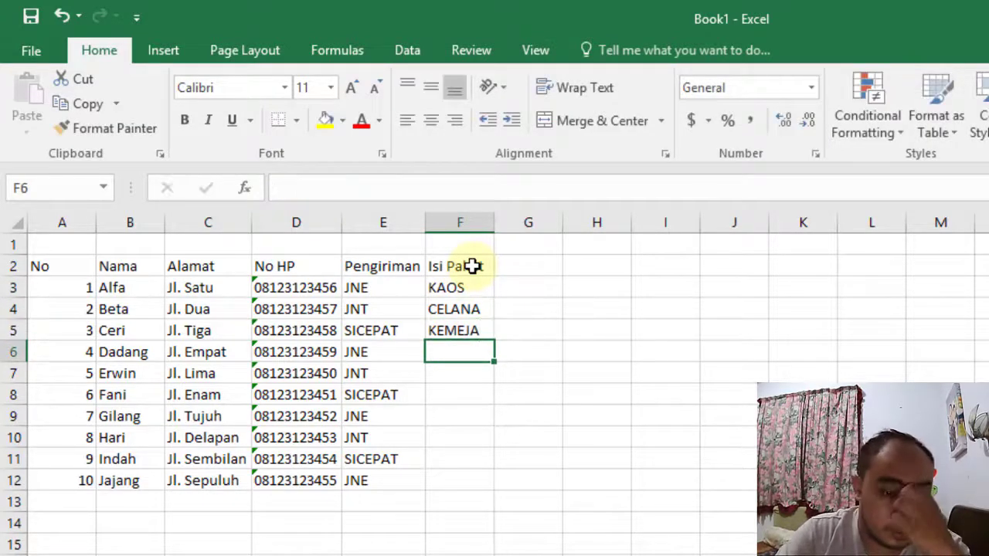
drag(473, 283, 476, 485)
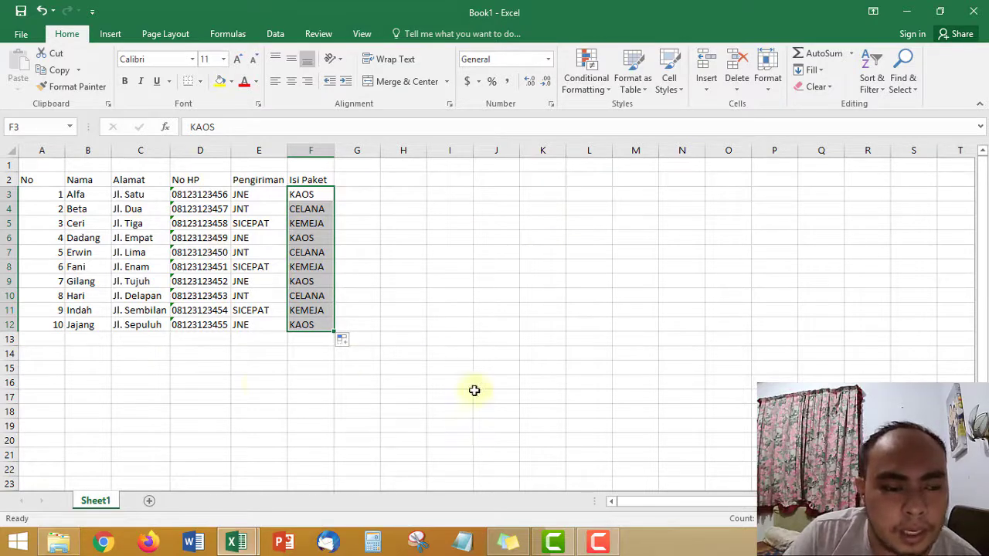
Rename Sheet1 to Pelanggan
double_click(95, 500)
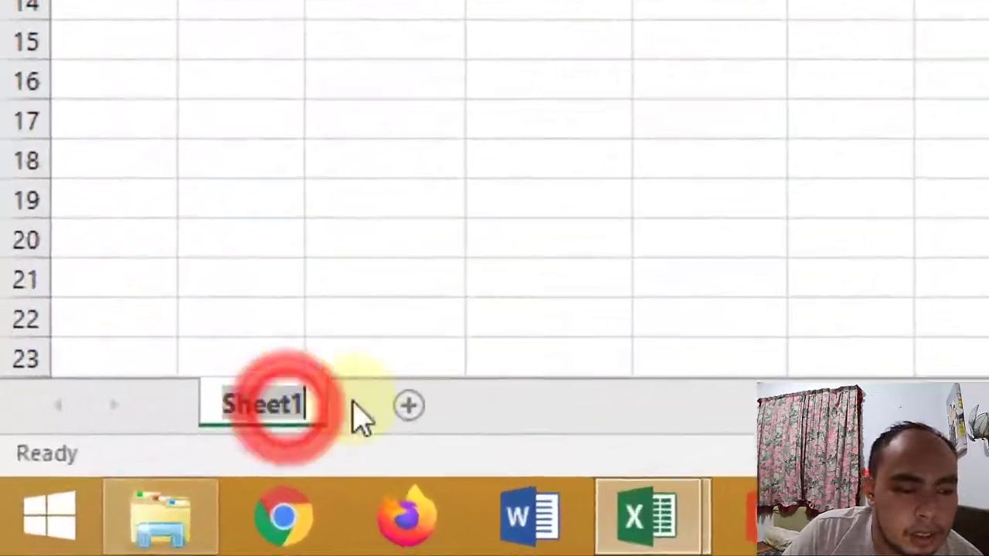
text(P)
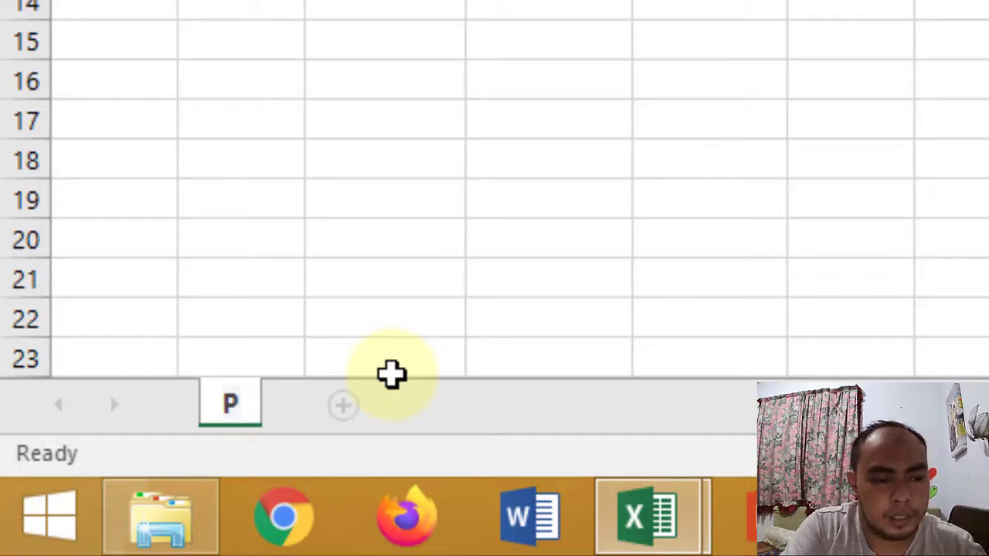
text(elag)
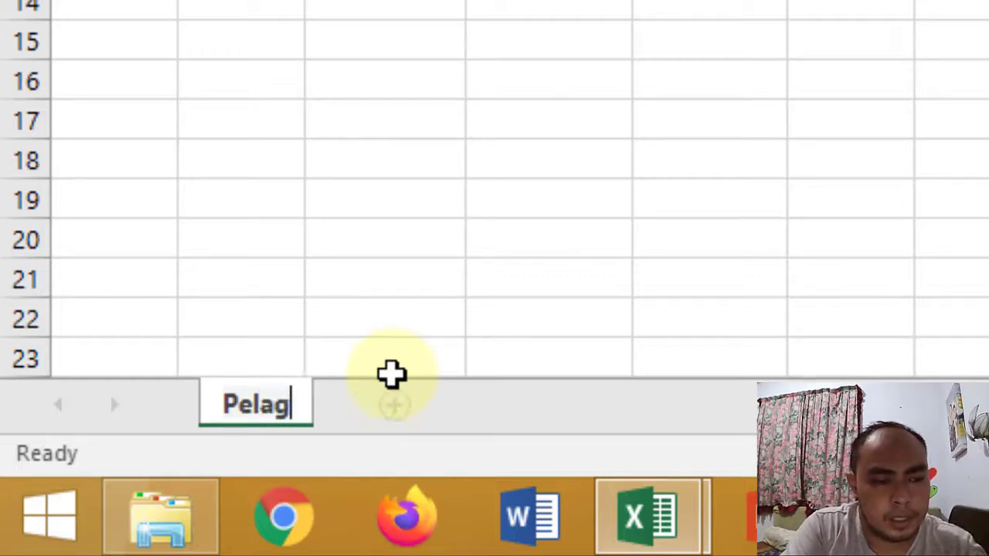
key(BackSpace)
text(ngga)
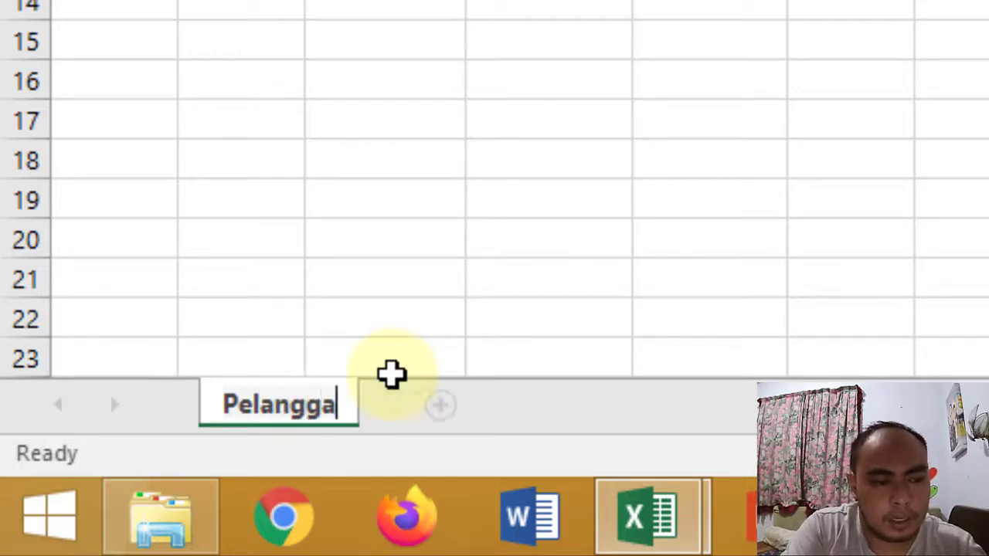
text(n)
key(Return)
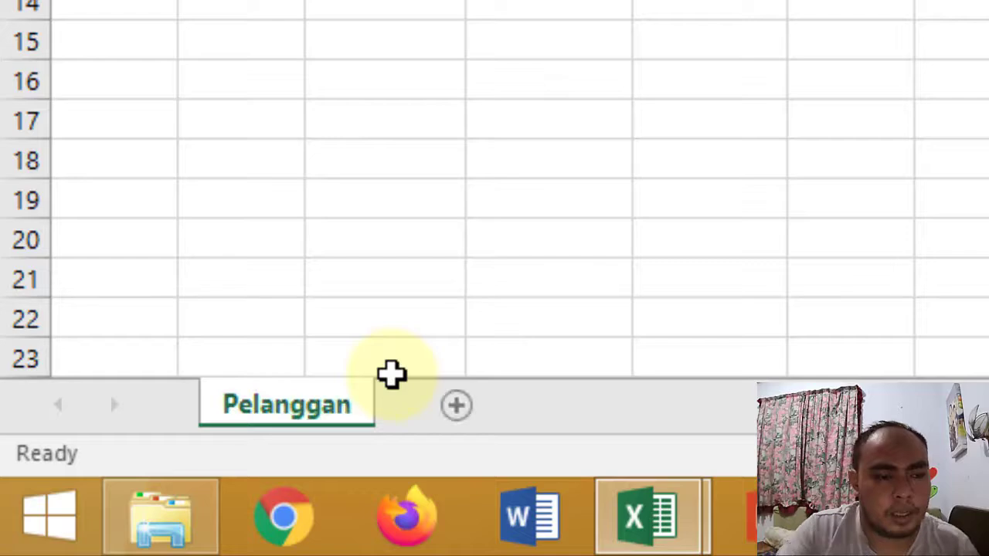
Add a new sheet and name it Label
click(459, 408)
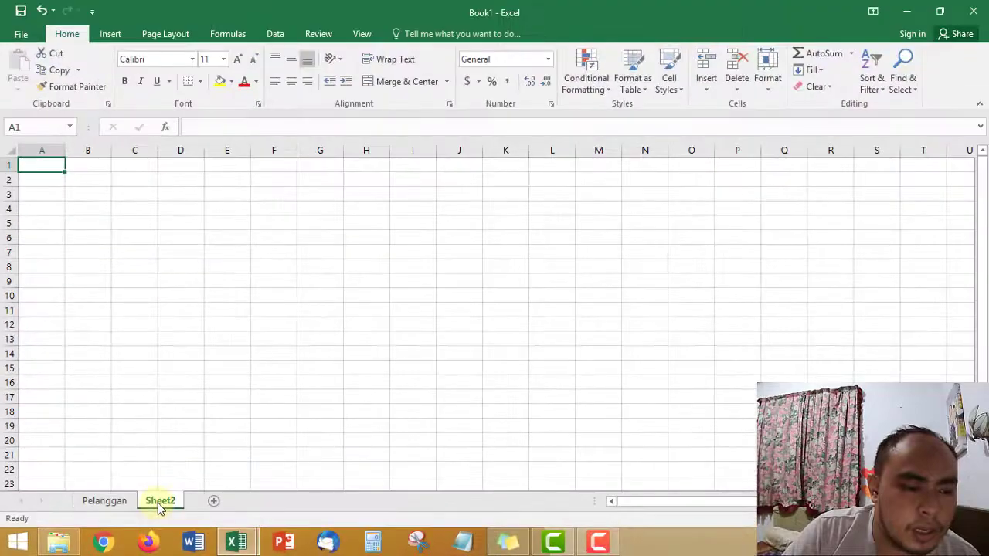
double_click(158, 503)
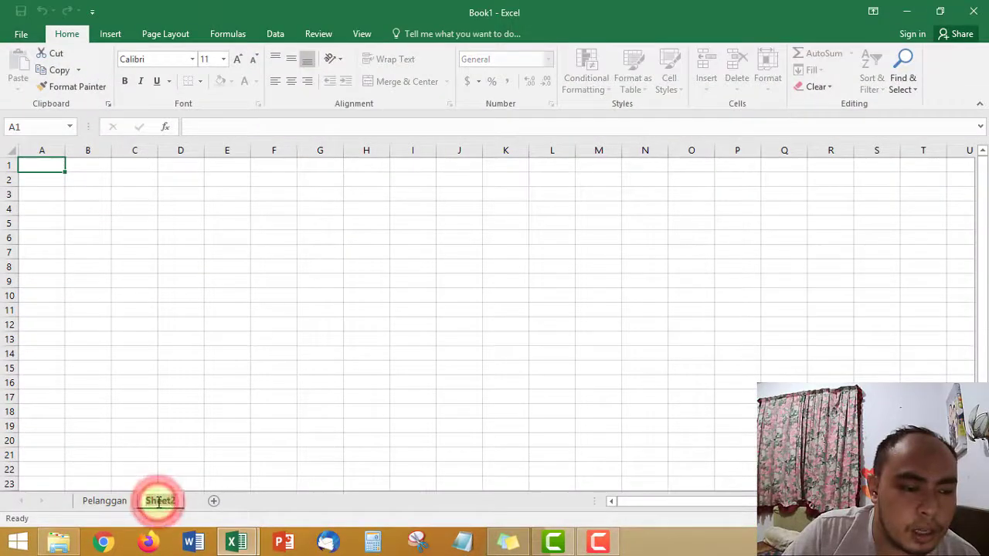
text(Label)
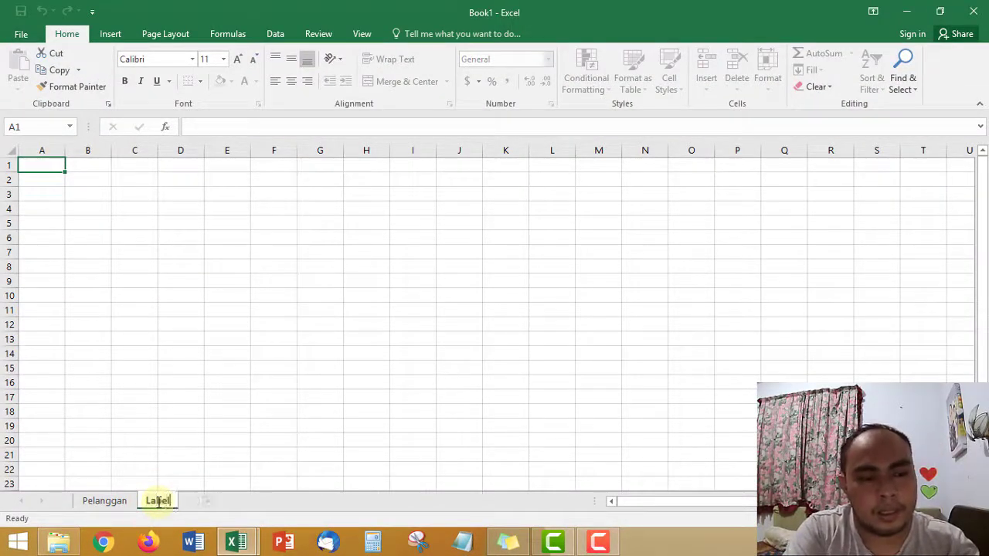
key(Return)
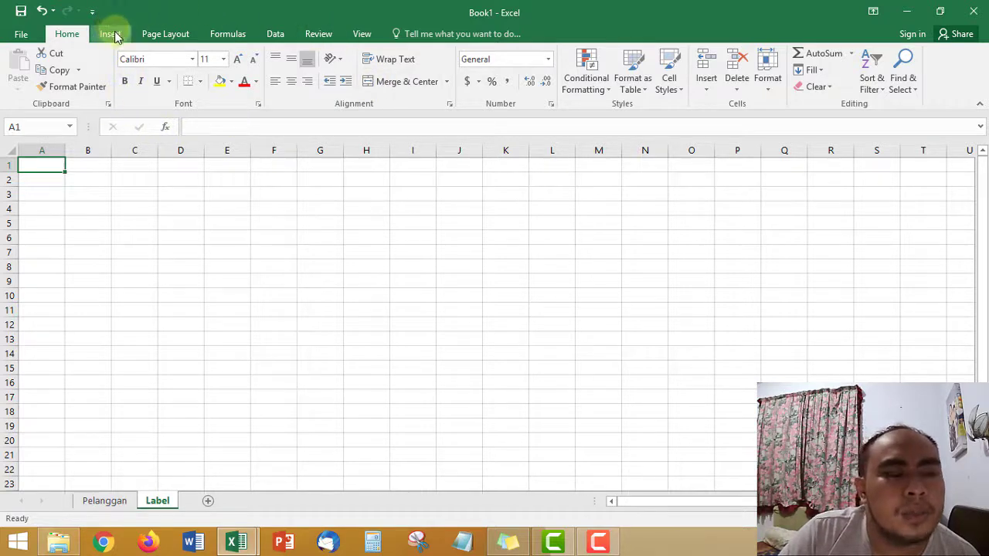
Set the Label sheet to A5 paper in landscape orientation
click(188, 34)
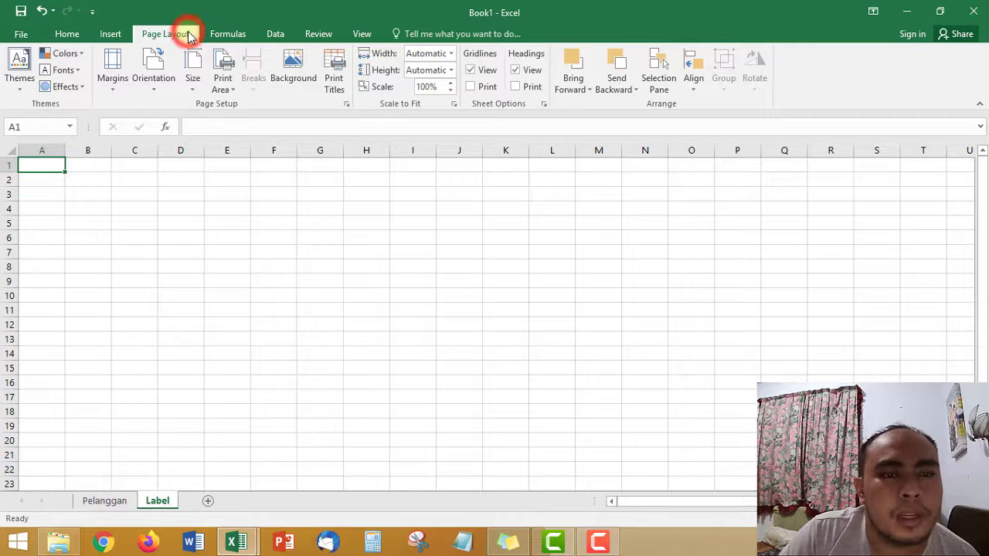
click(197, 89)
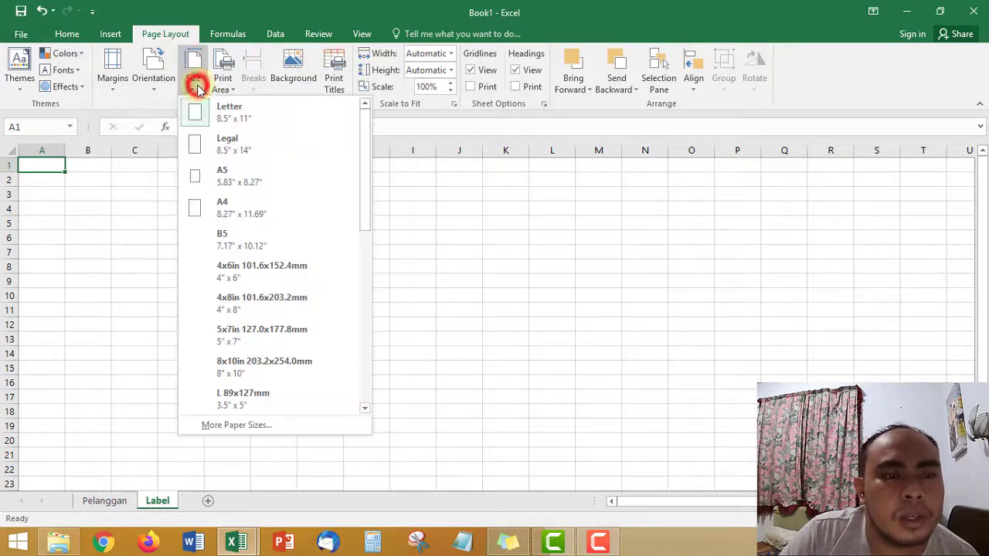
click(232, 183)
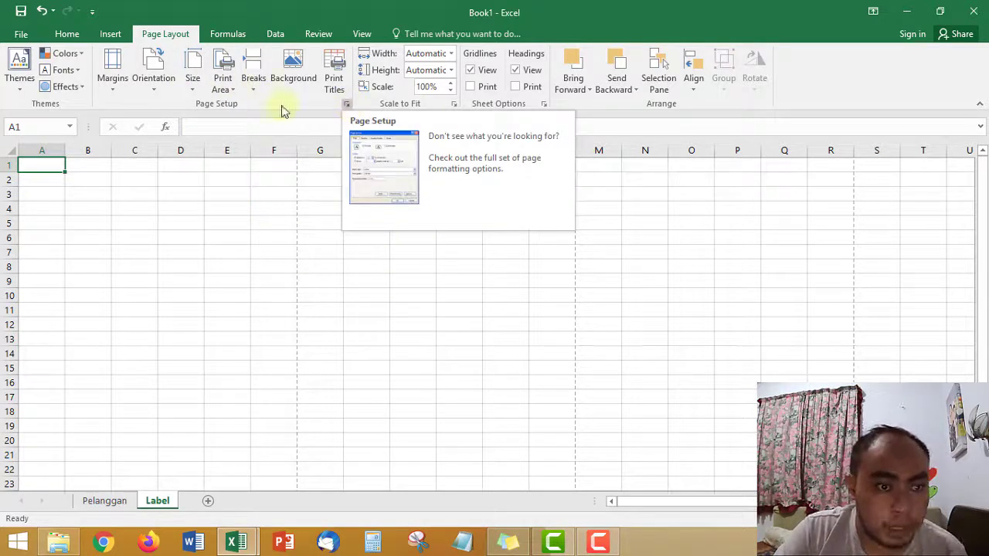
click(166, 77)
click(197, 145)
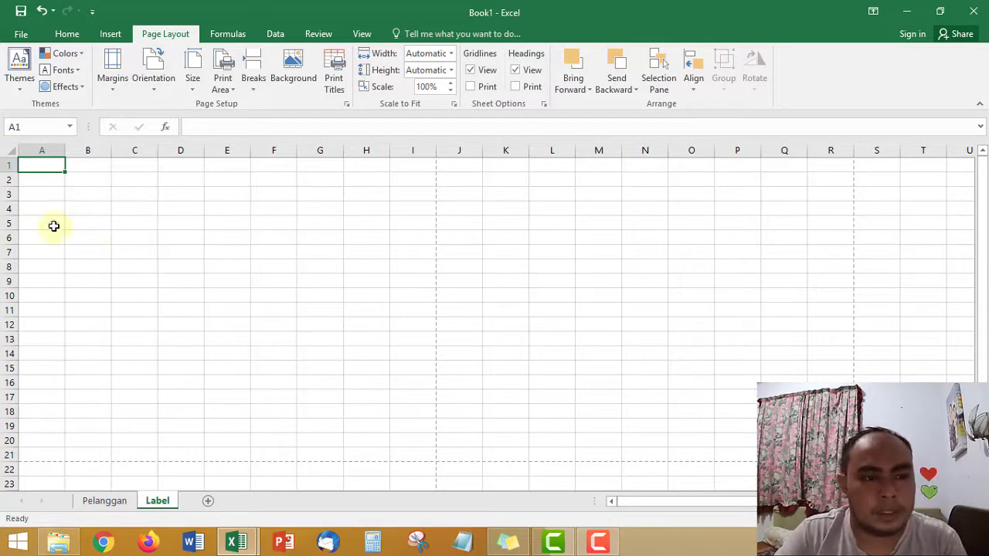
Change the paper size to A6 Label
click(30, 168)
click(33, 190)
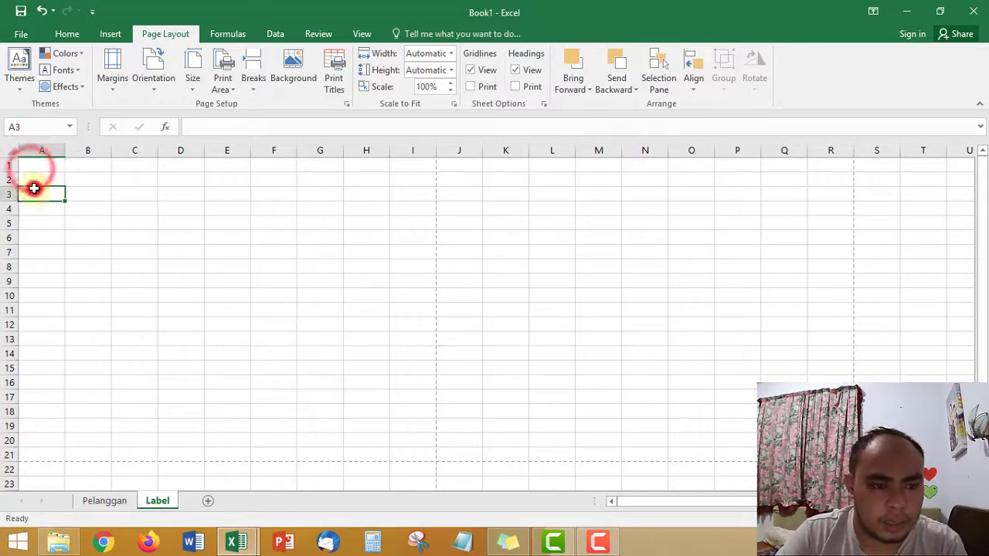
click(37, 170)
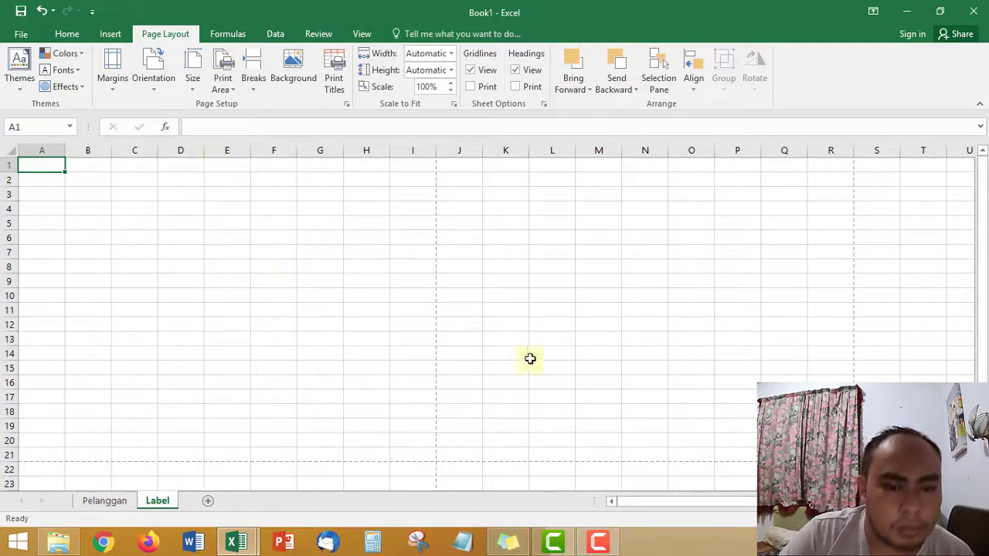
click(193, 85)
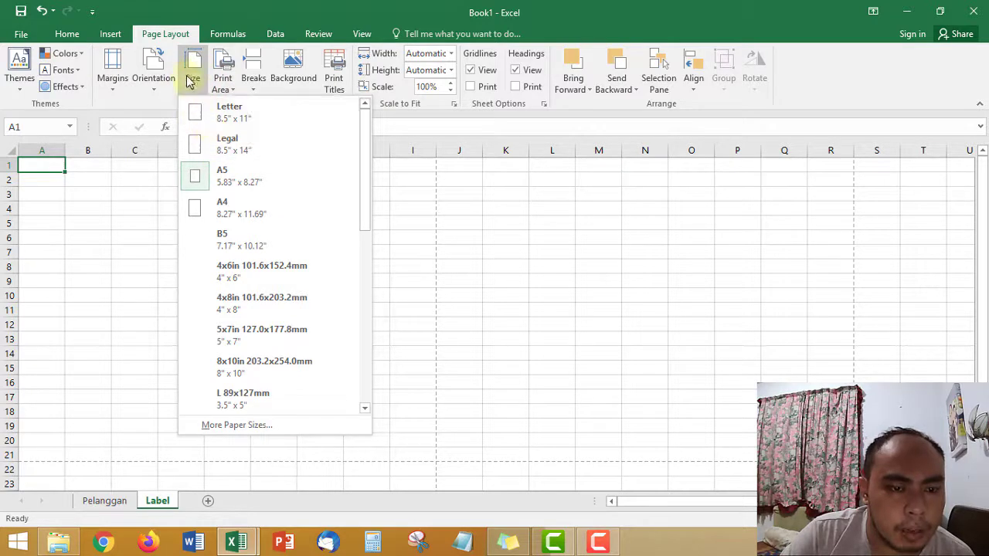
drag(366, 184, 376, 381)
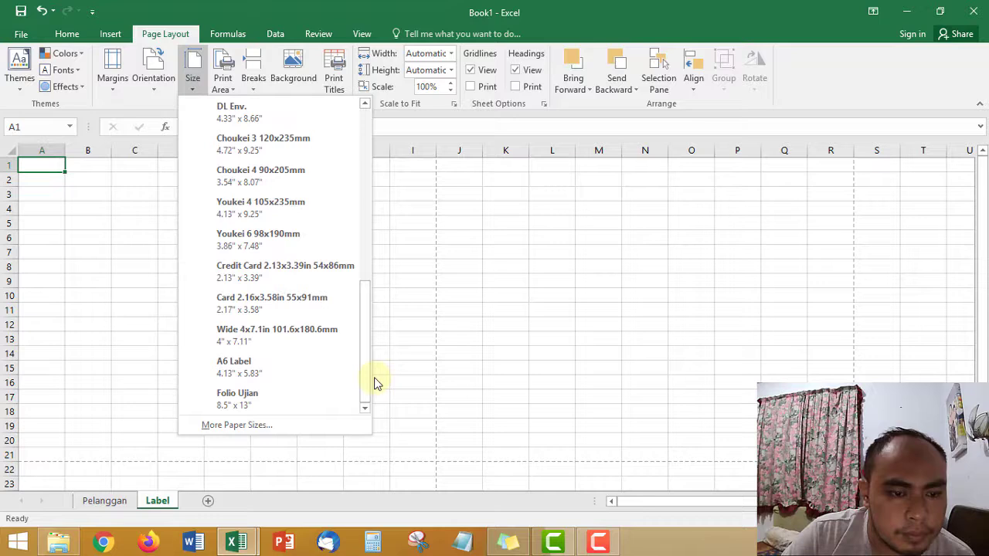
click(235, 372)
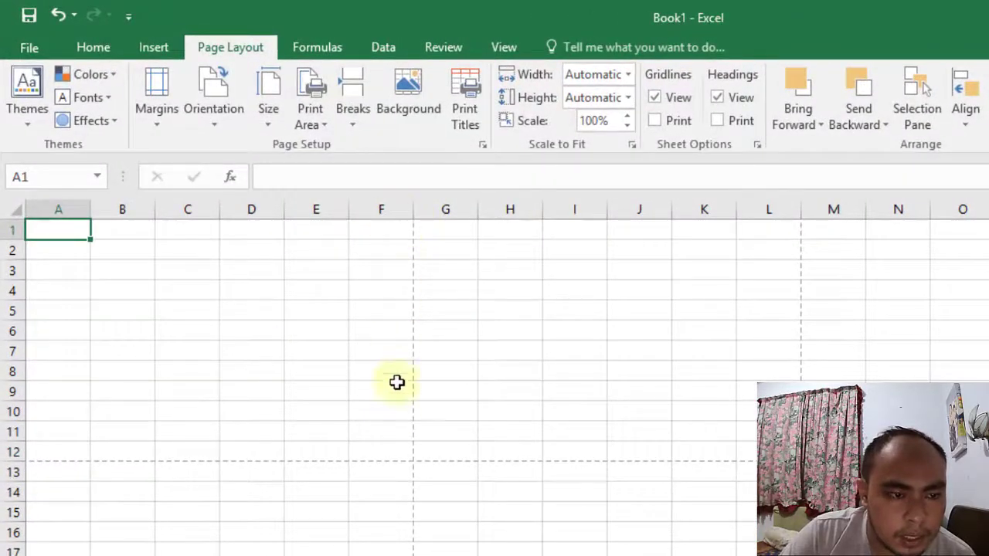
Type the Pengirim heading in A1 and the sender's name in A2
click(381, 453)
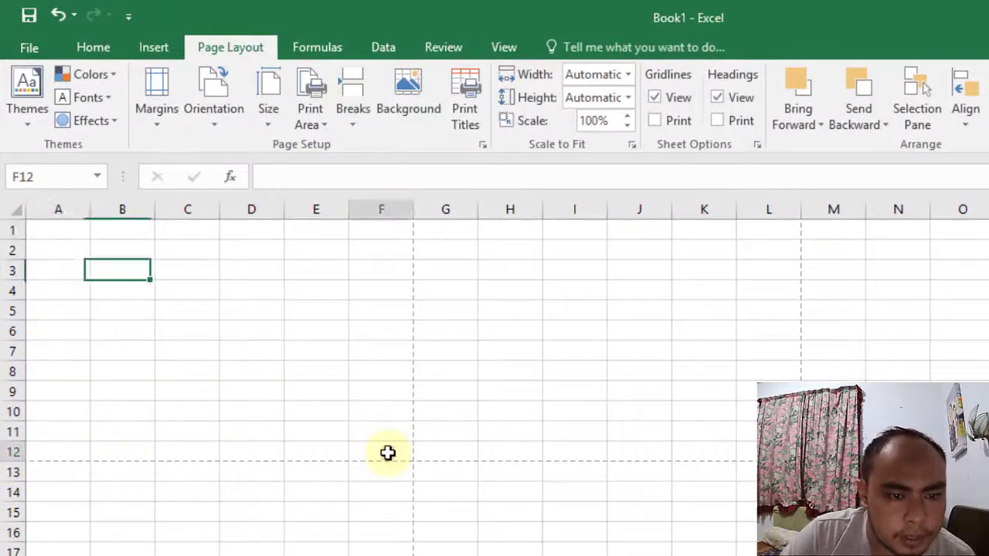
drag(59, 232, 402, 456)
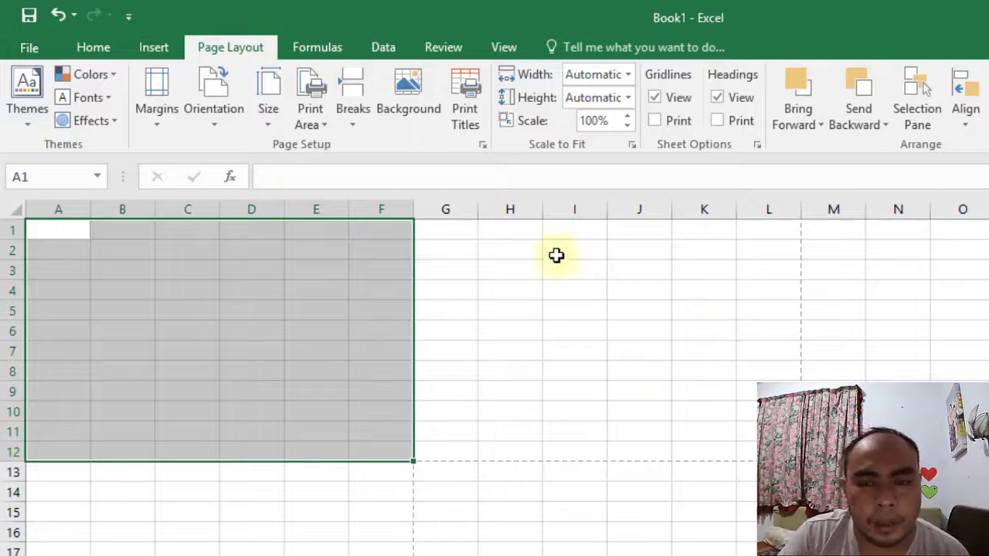
click(71, 233)
text(Pengirim)
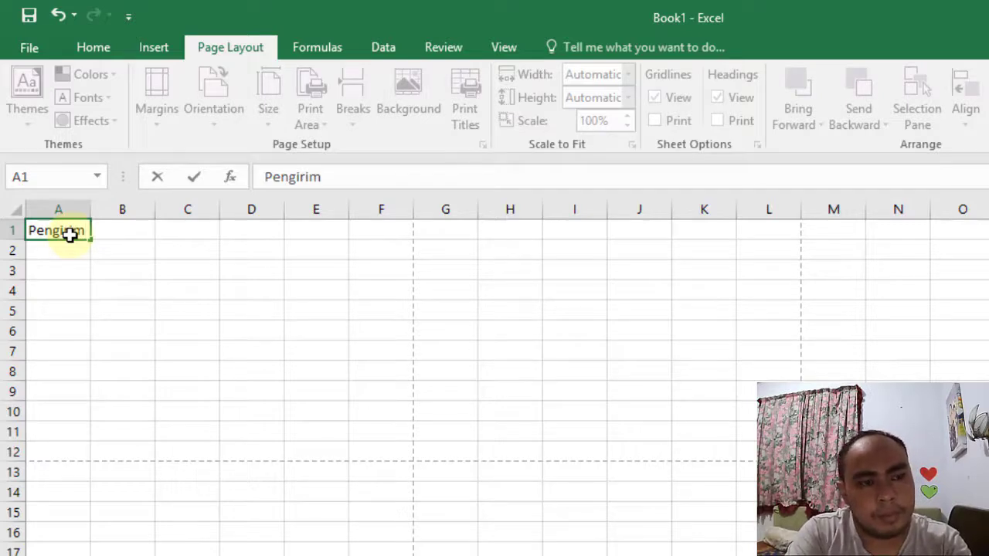
key(Return)
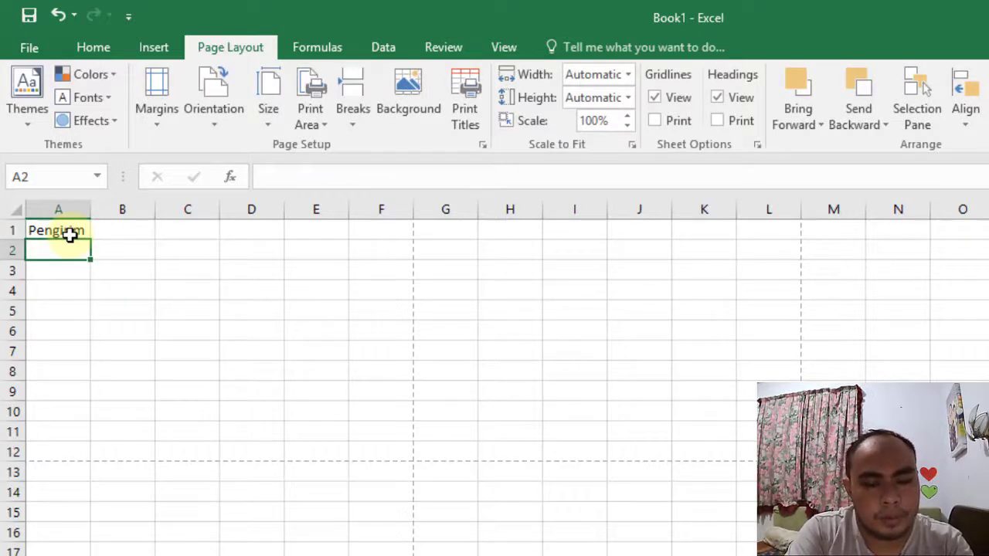
text(Muslimah)
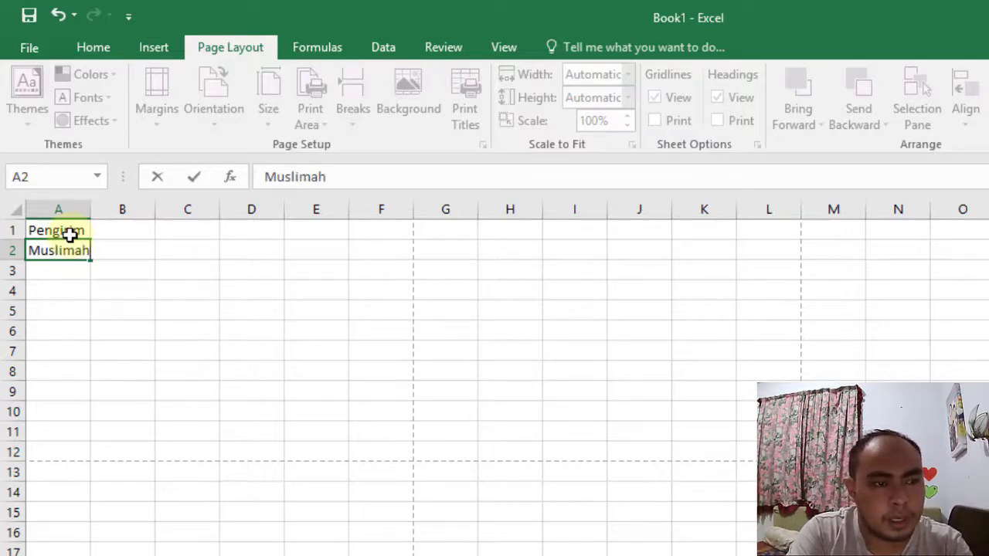
key(Return)
Make the Pengirim heading bold and enter the sender's street address in A3
click(69, 233)
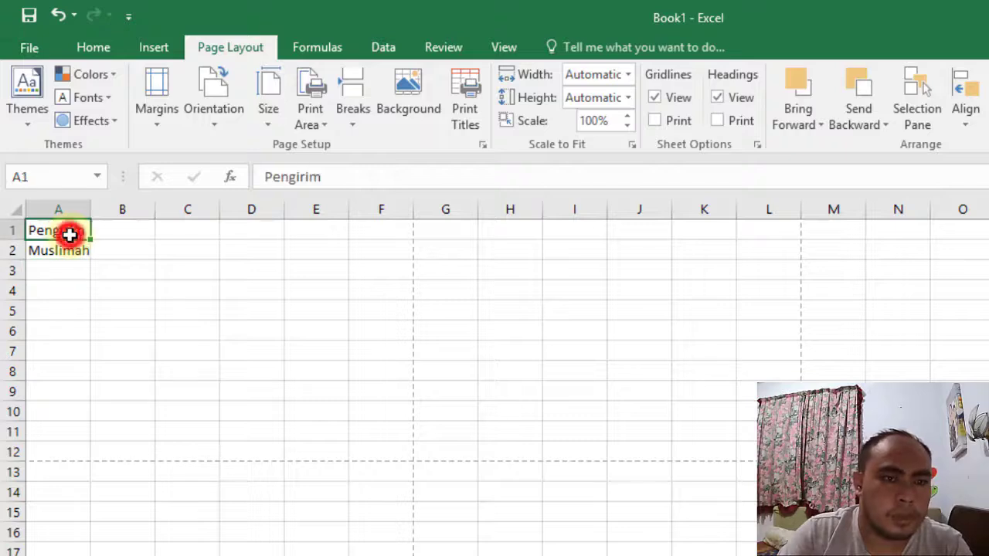
click(98, 51)
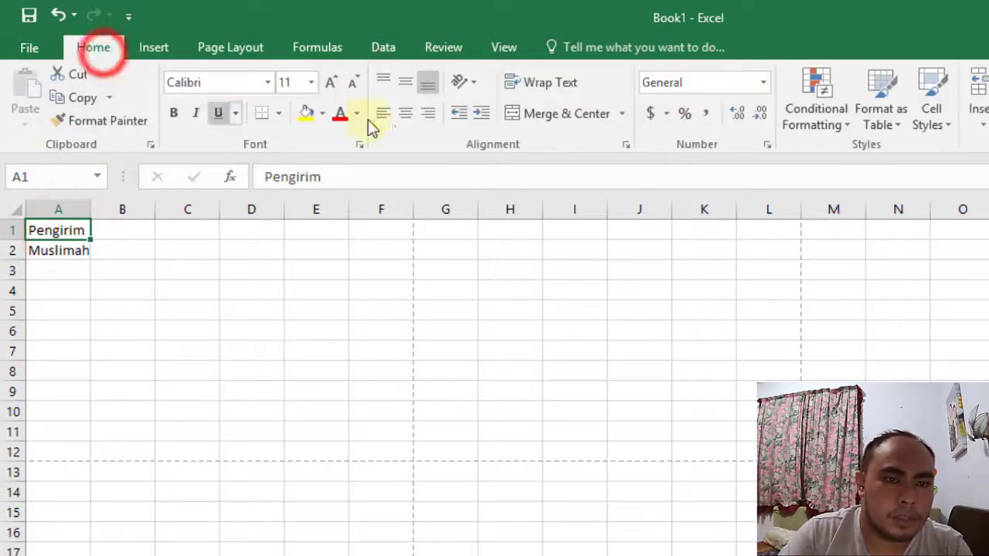
click(174, 112)
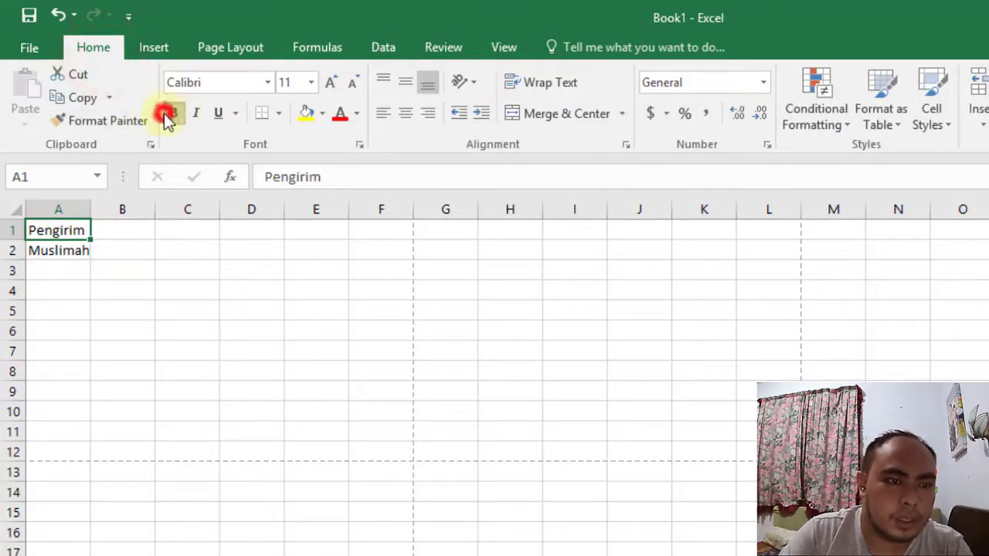
click(52, 269)
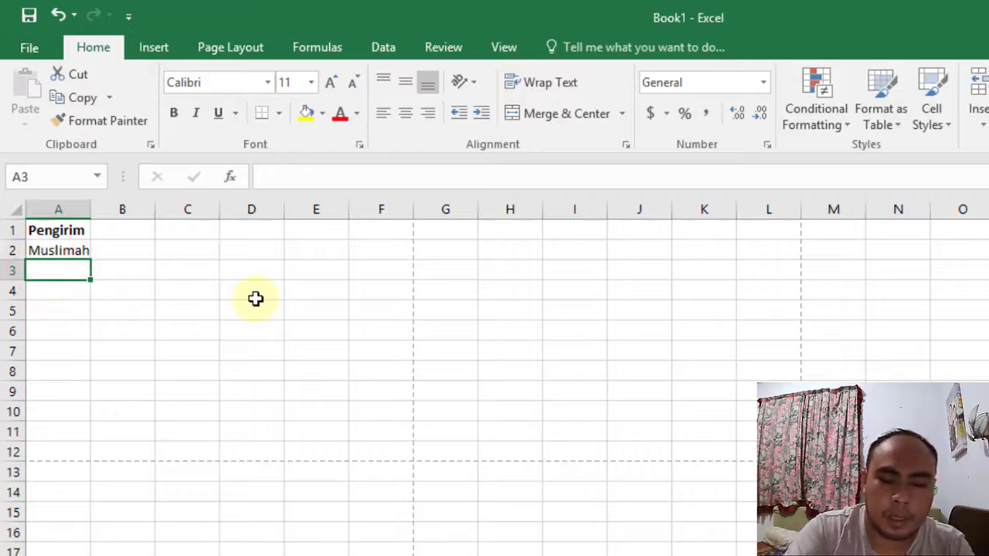
text(JL)
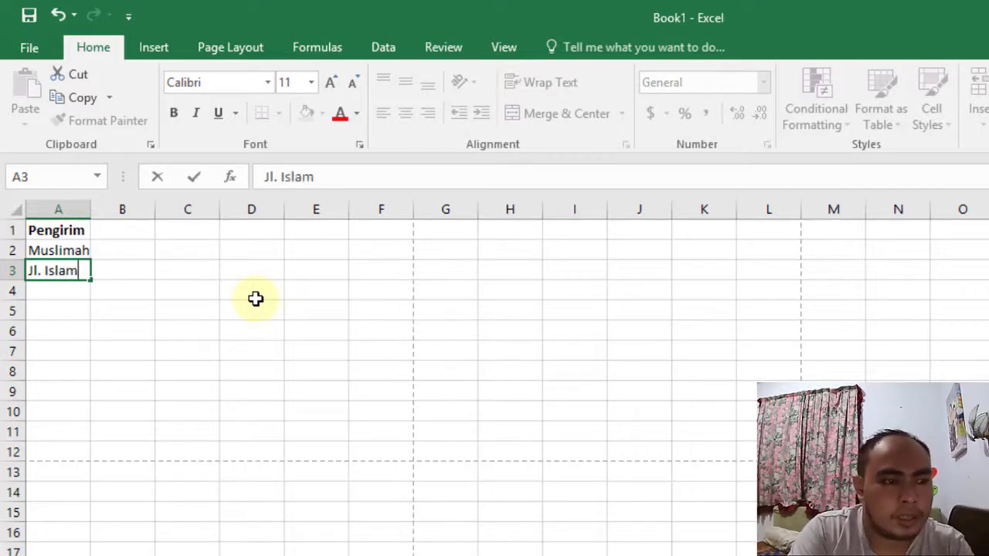
key(Return)
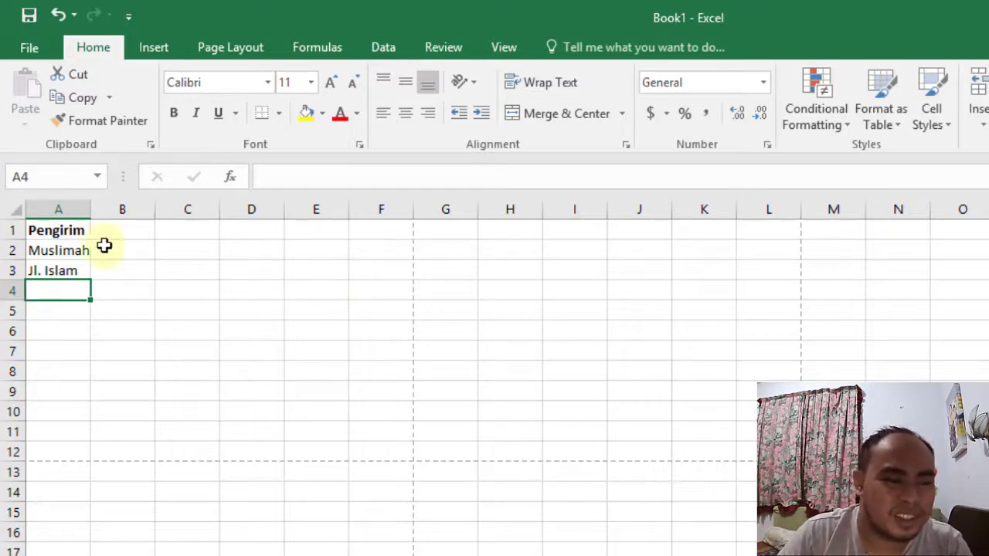
Enter the sender's phone number in A4 as text with a leading apostrophe
text(081212121212)
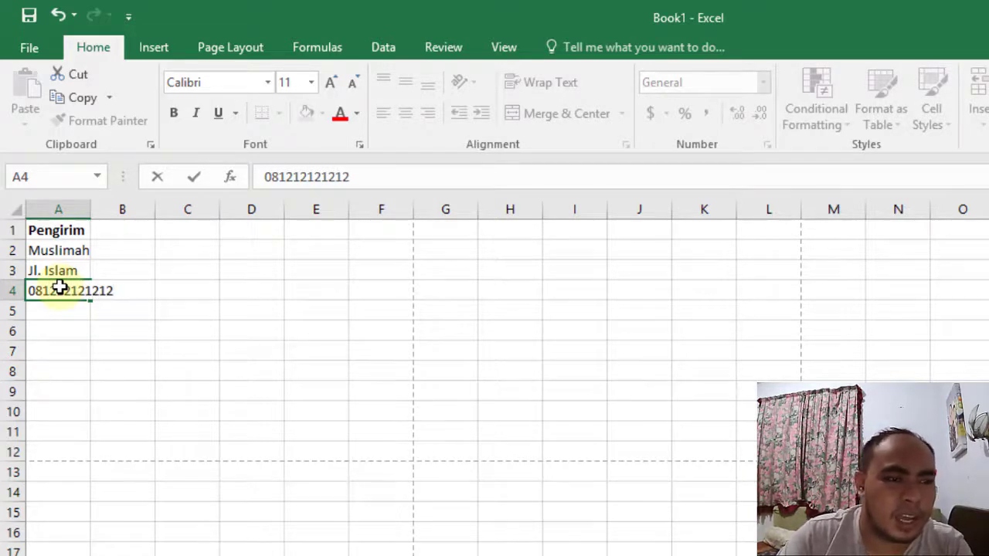
click(263, 176)
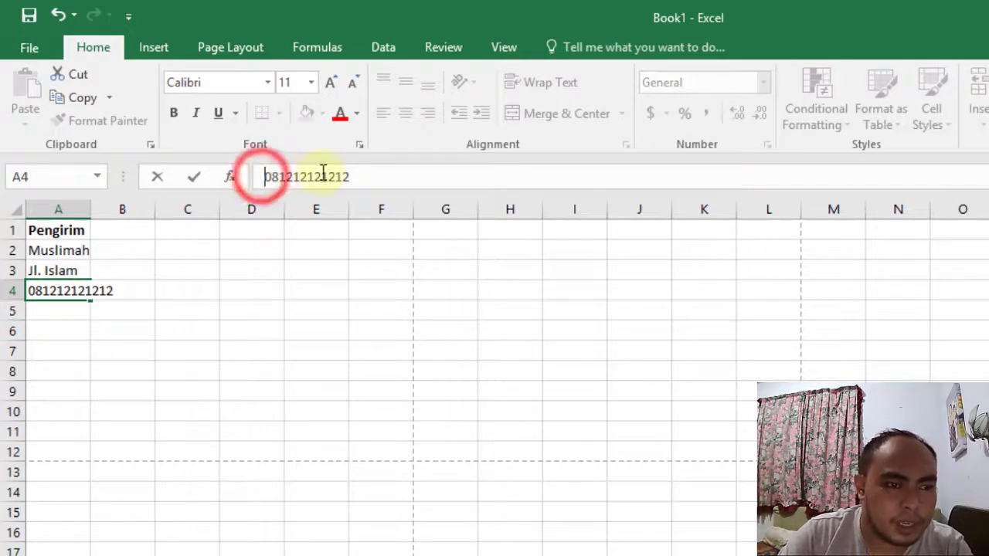
text(')
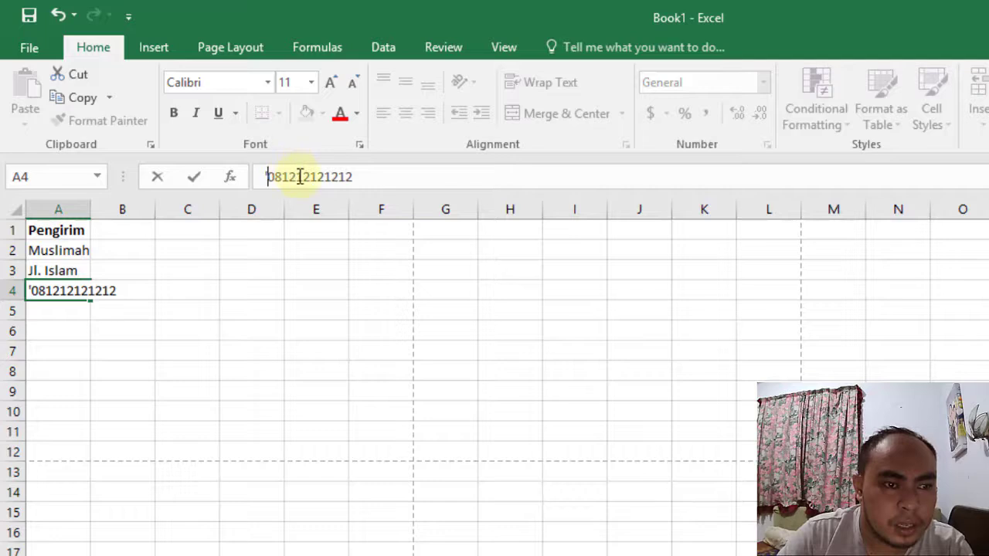
click(111, 303)
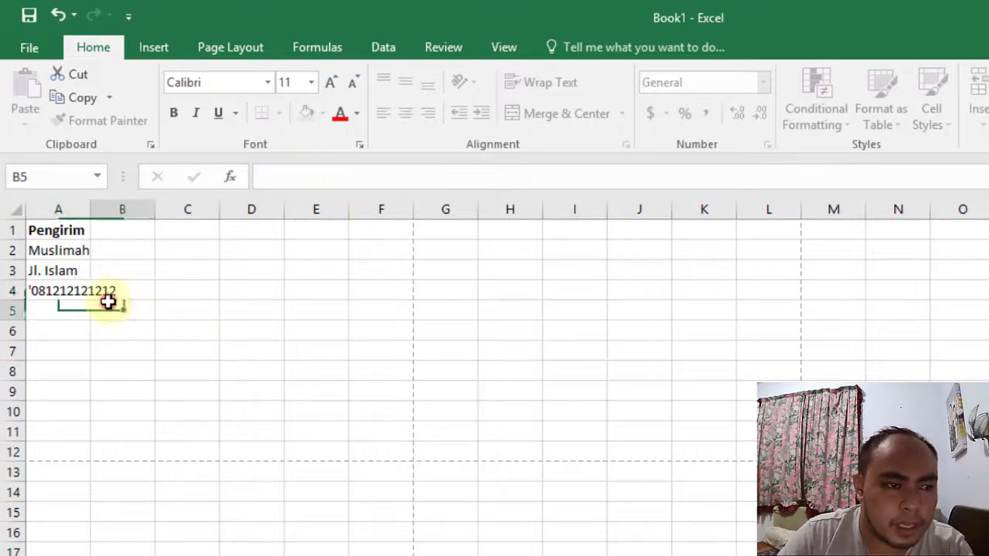
click(70, 312)
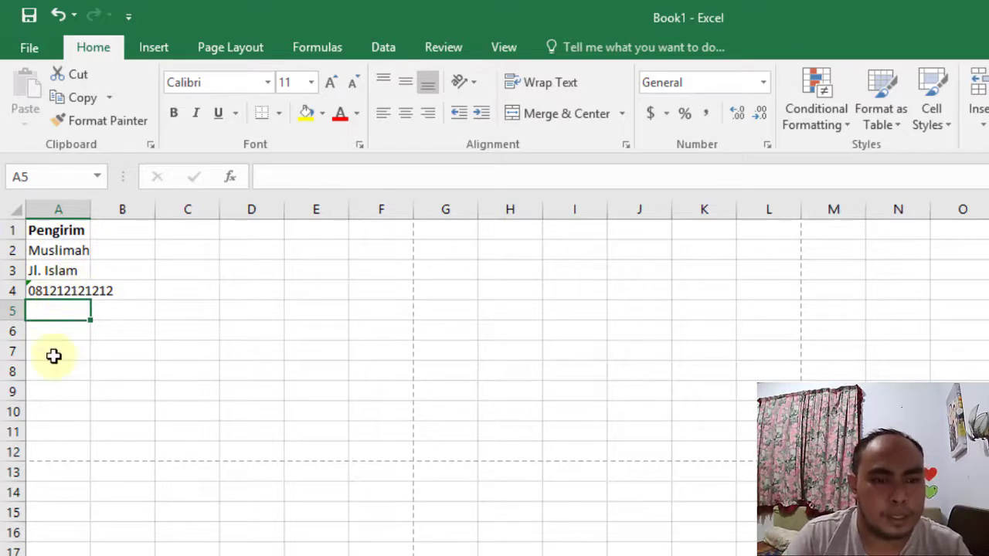
Add No. Penerima and Nama labels in A6:A7 and autofit column A
click(35, 329)
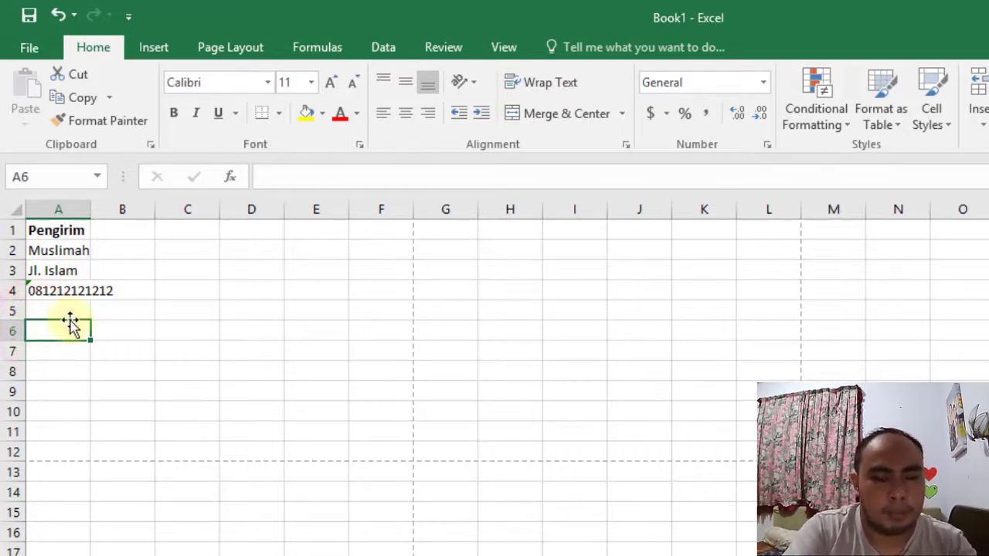
text(PE)
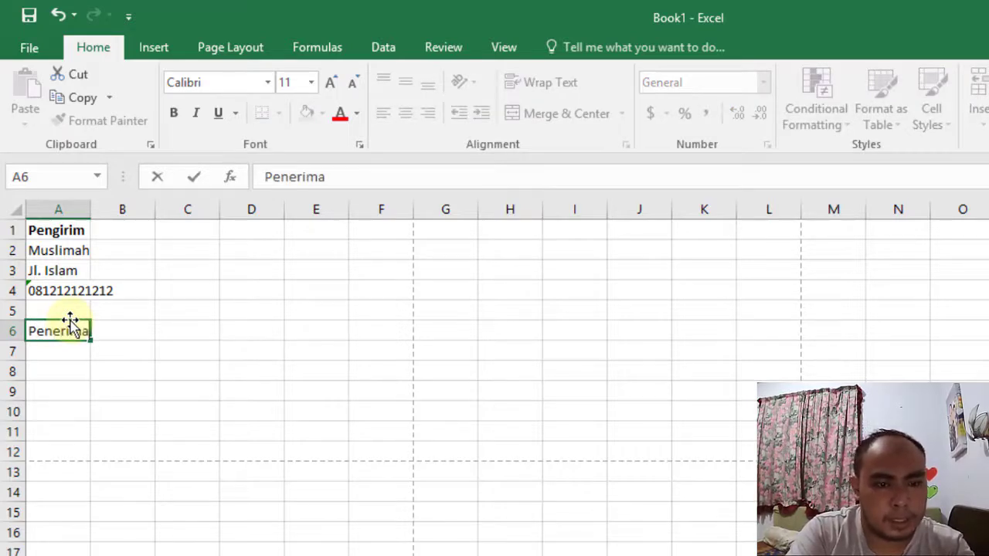
key(Return)
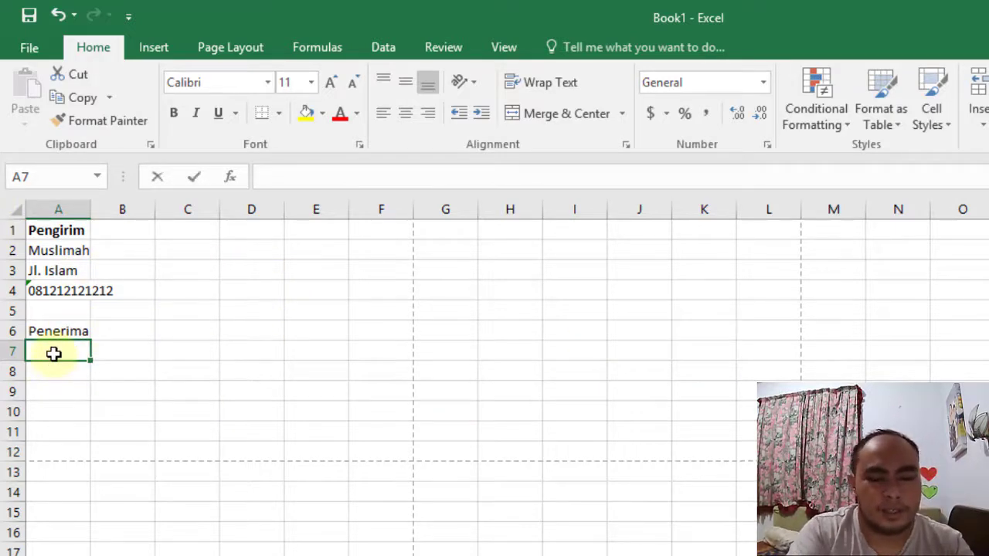
text(Nama)
key(Return)
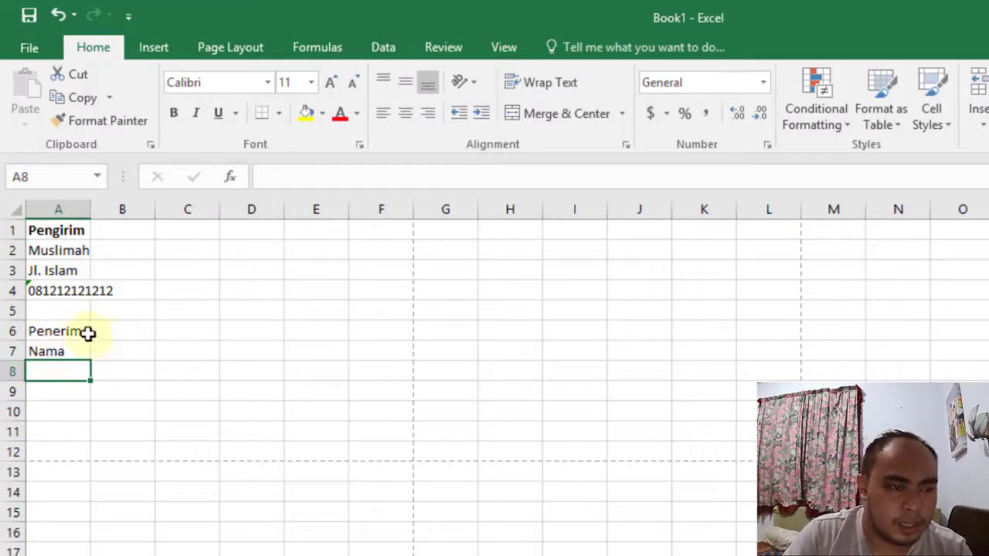
click(38, 331)
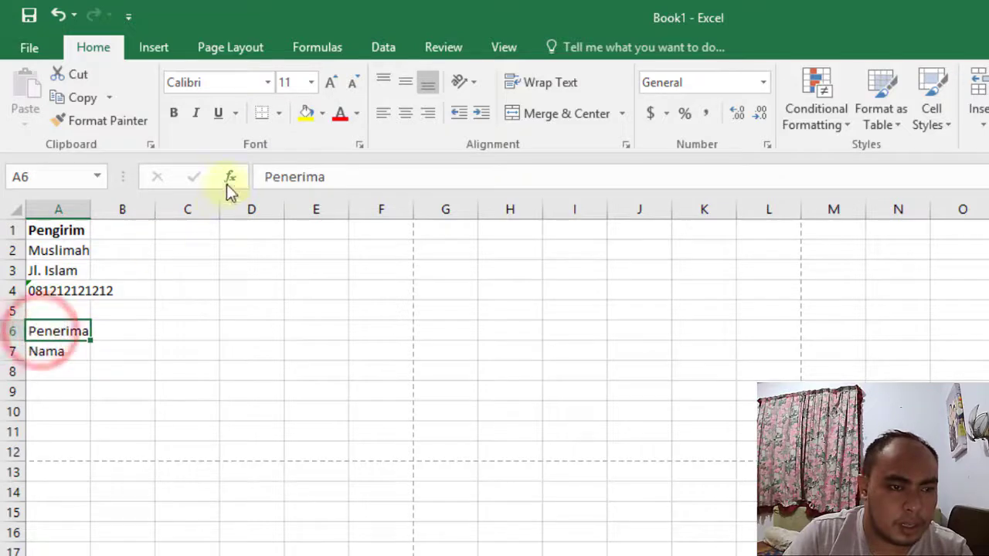
click(263, 177)
text(No.)
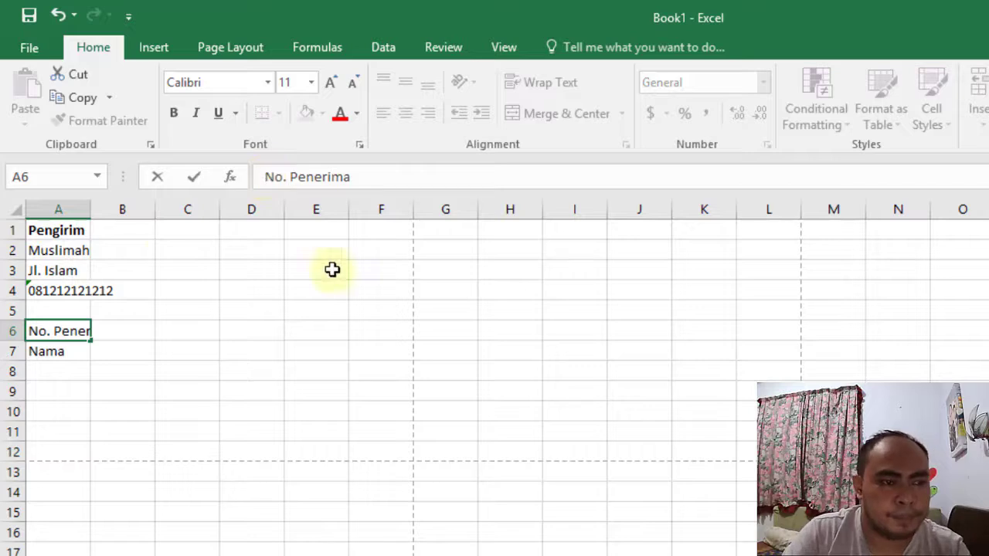
click(130, 328)
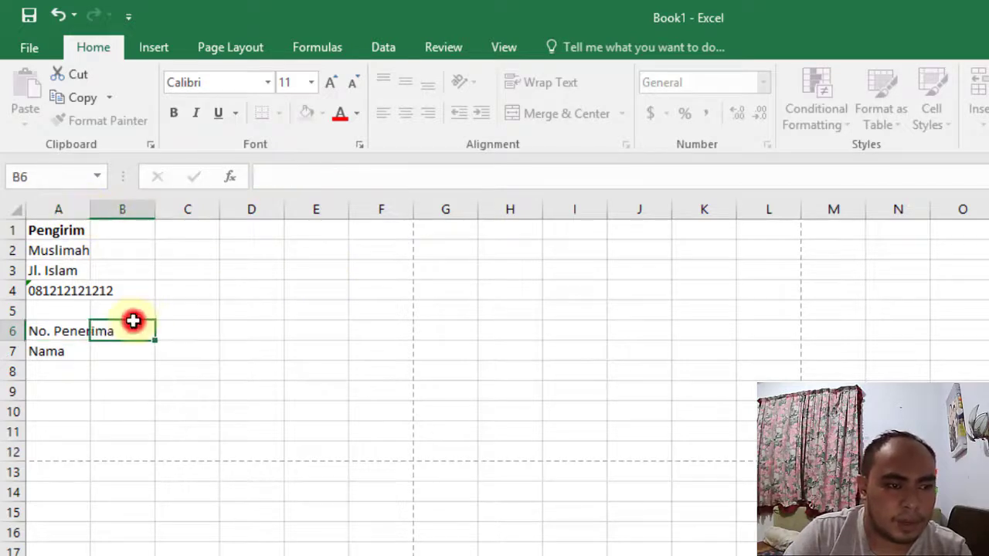
double_click(93, 215)
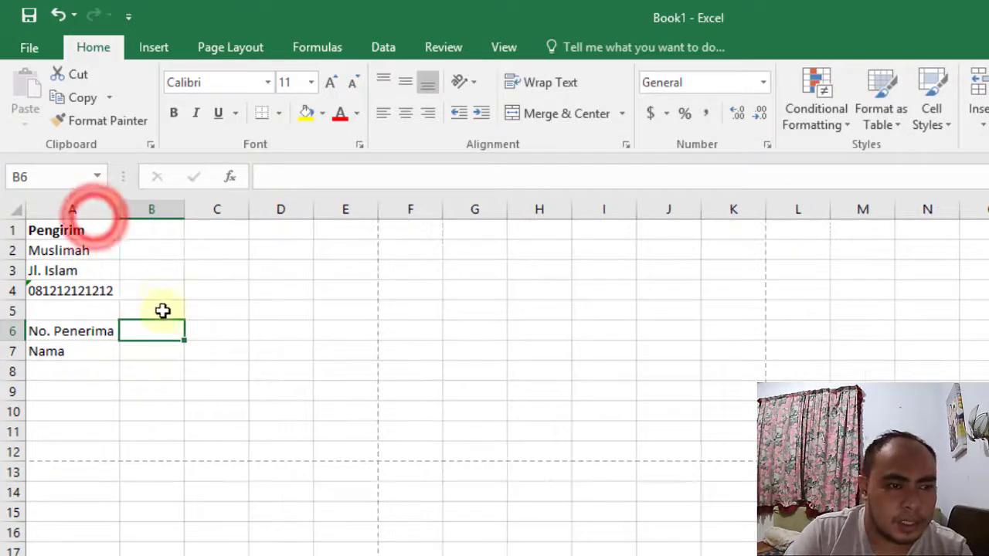
double_click(145, 332)
Narrow column B into a thin separator and put a colon in B7
click(86, 355)
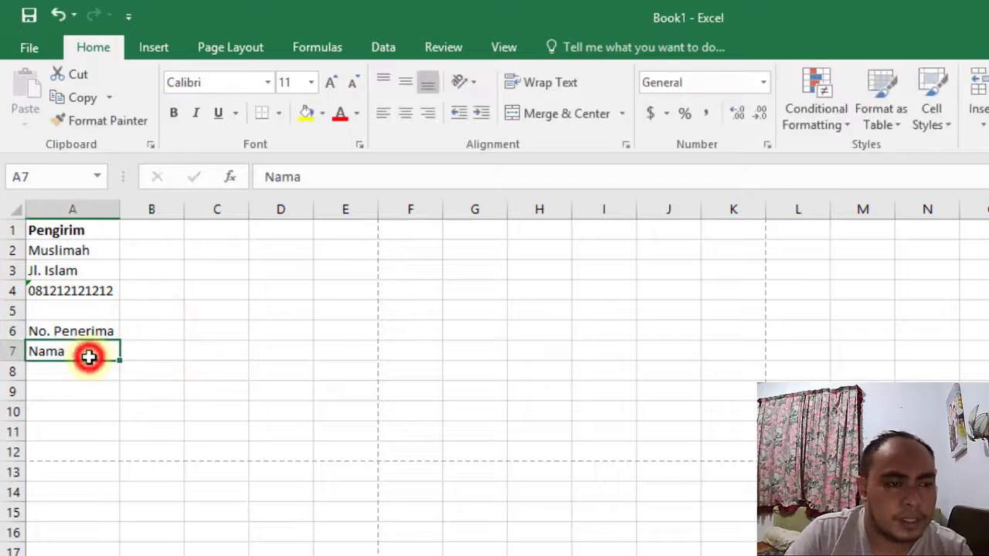
click(83, 374)
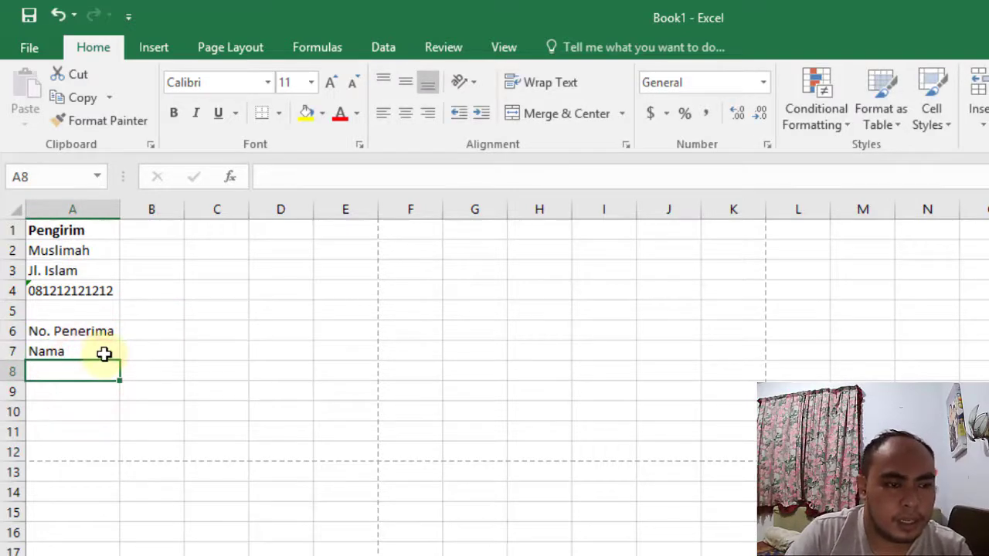
click(148, 355)
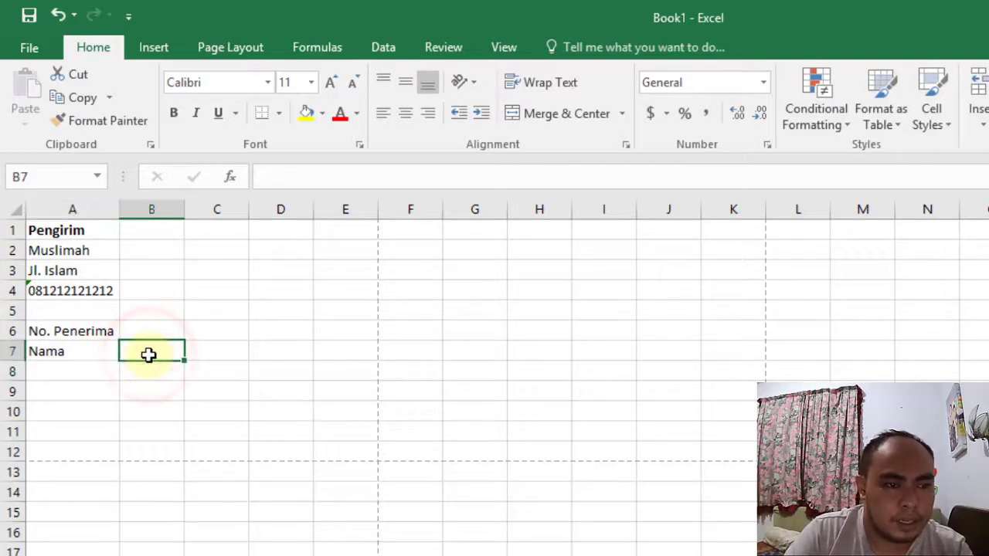
drag(184, 209, 143, 227)
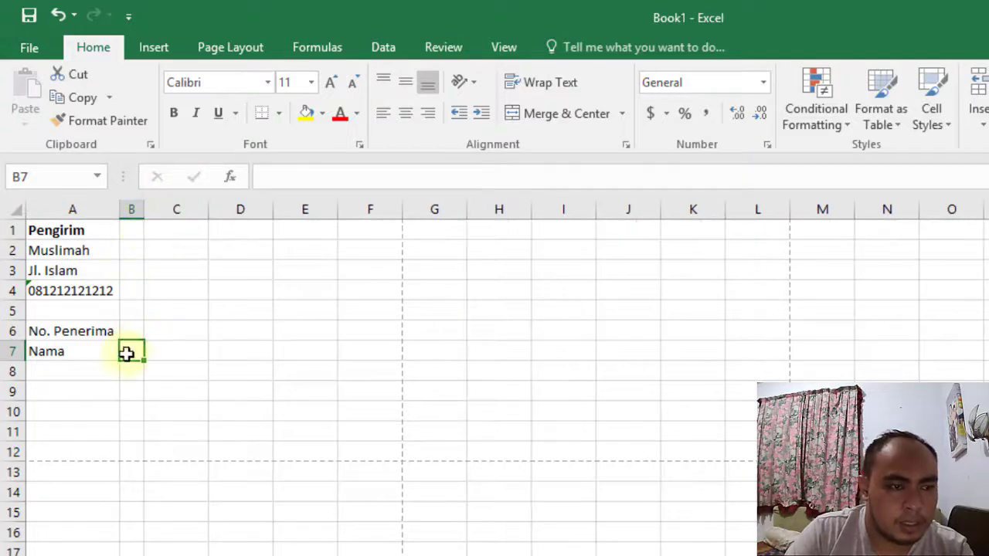
text(:)
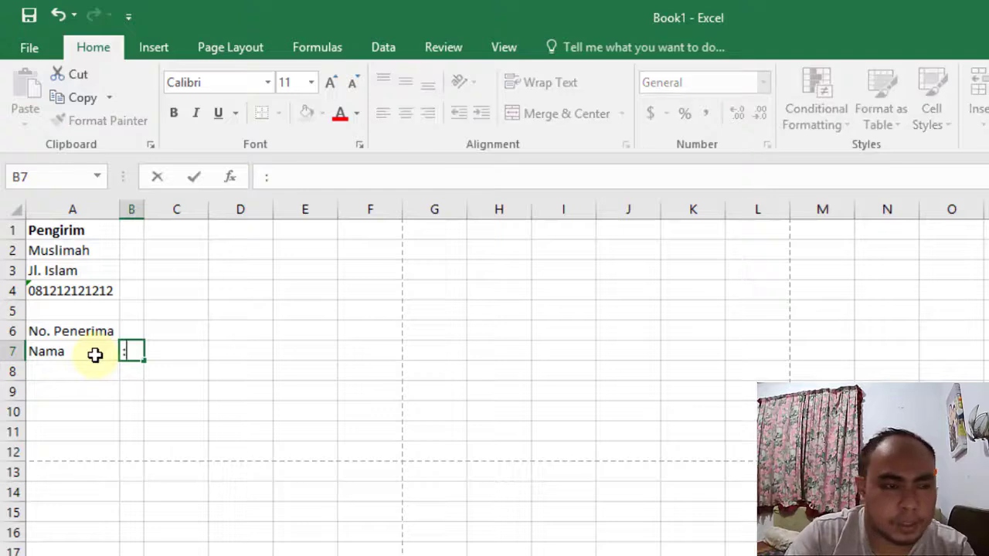
click(78, 384)
Add the Alamat, No. HP, Kurir and Isi Paket labels in A8:A11
click(77, 374)
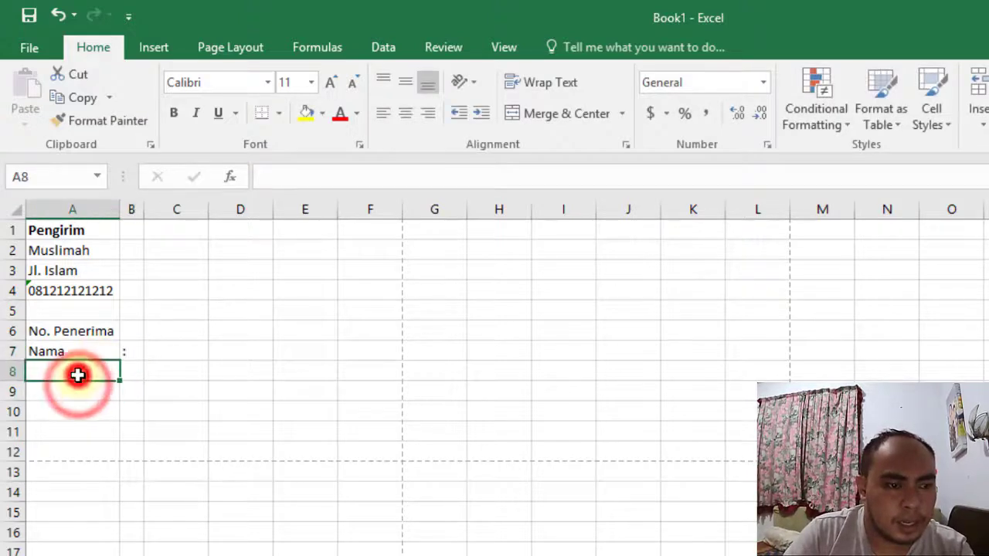
text(Alama)
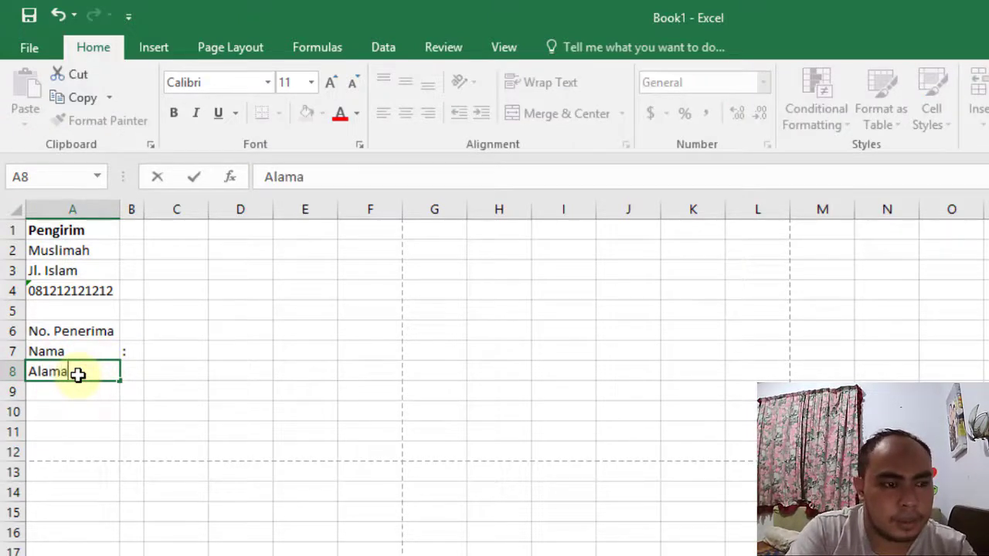
text(t)
key(Return)
key(Return)
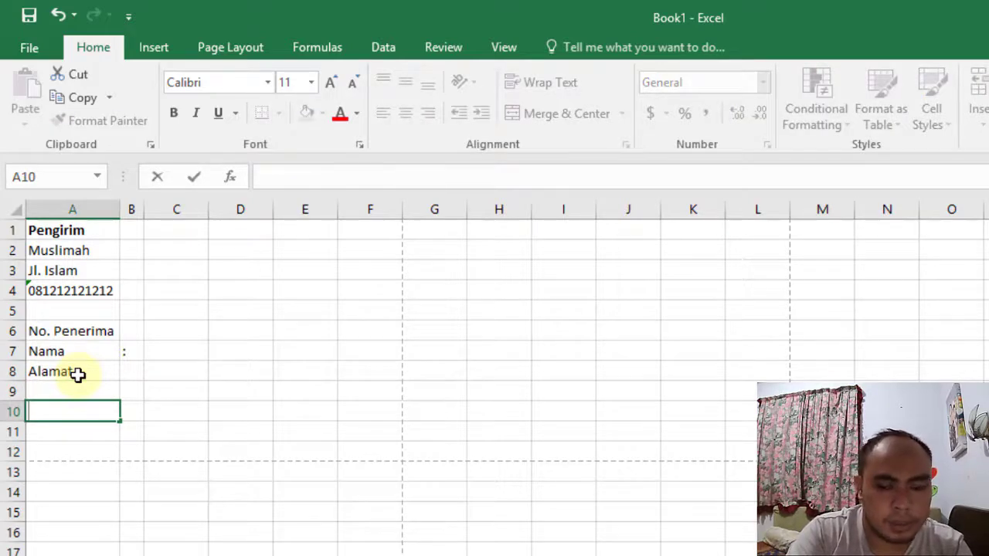
click(82, 391)
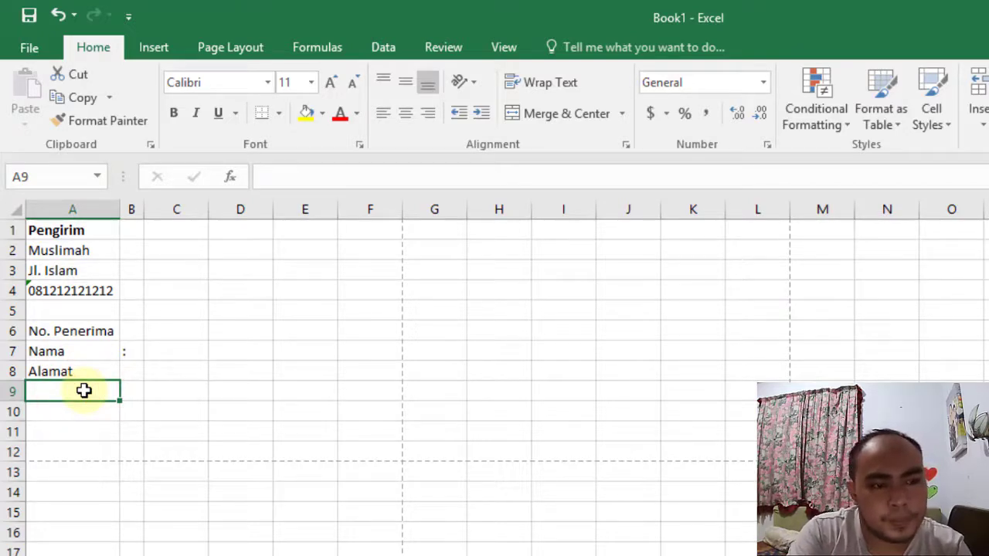
text(No.)
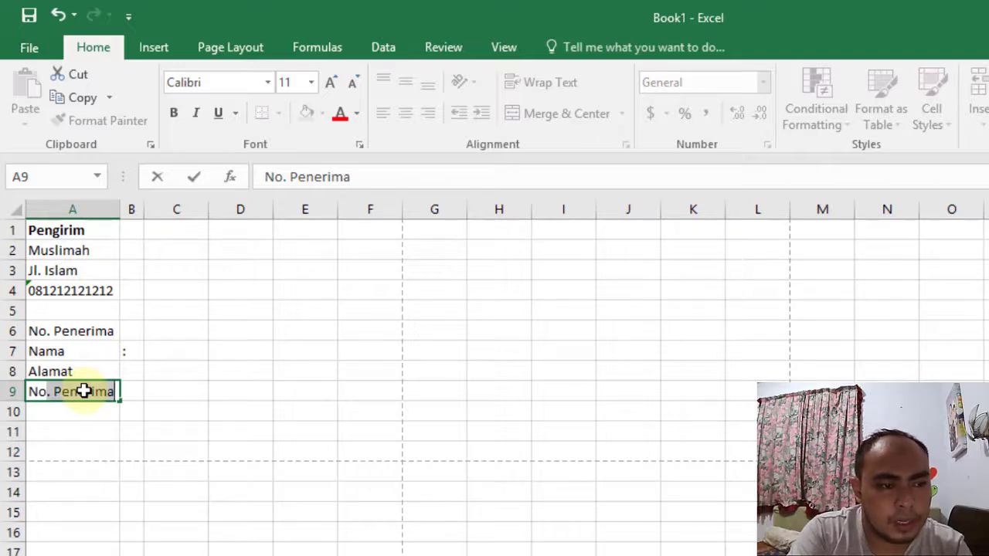
text( HP)
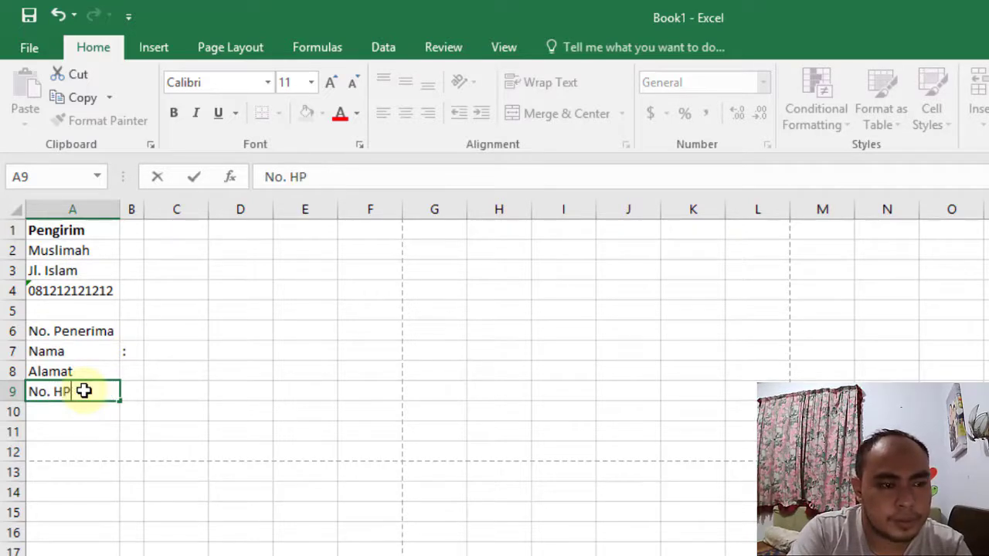
key(Return)
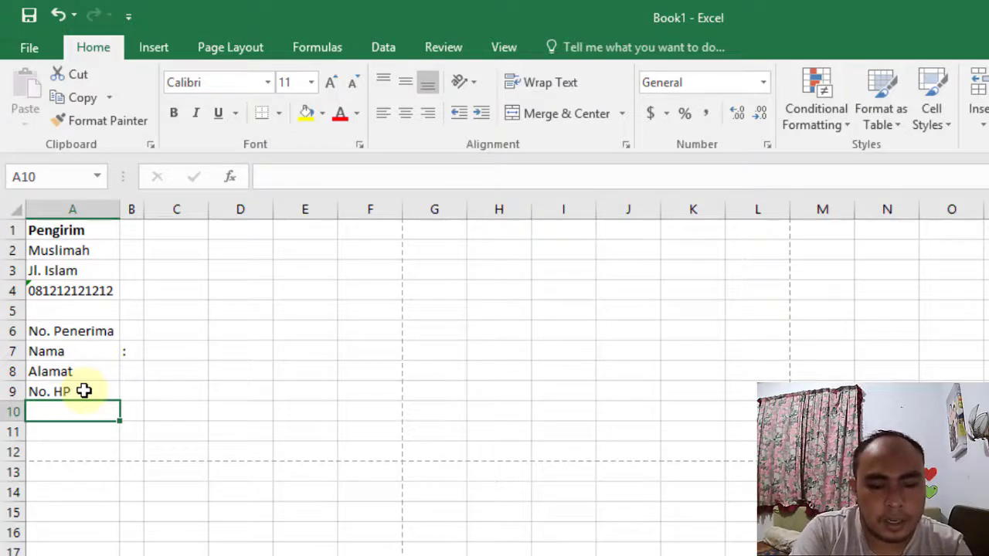
text(Kurir)
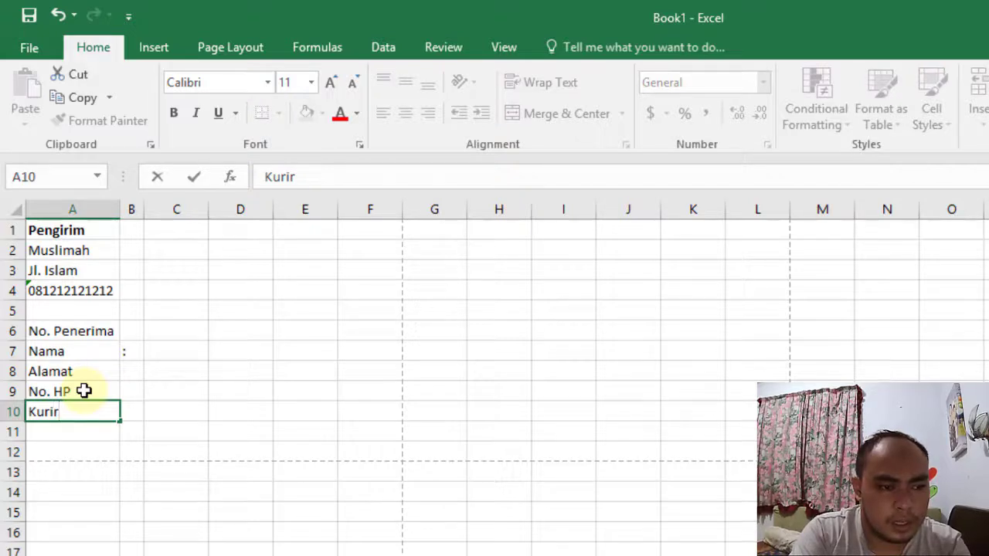
key(Return)
text(Isi Paket)
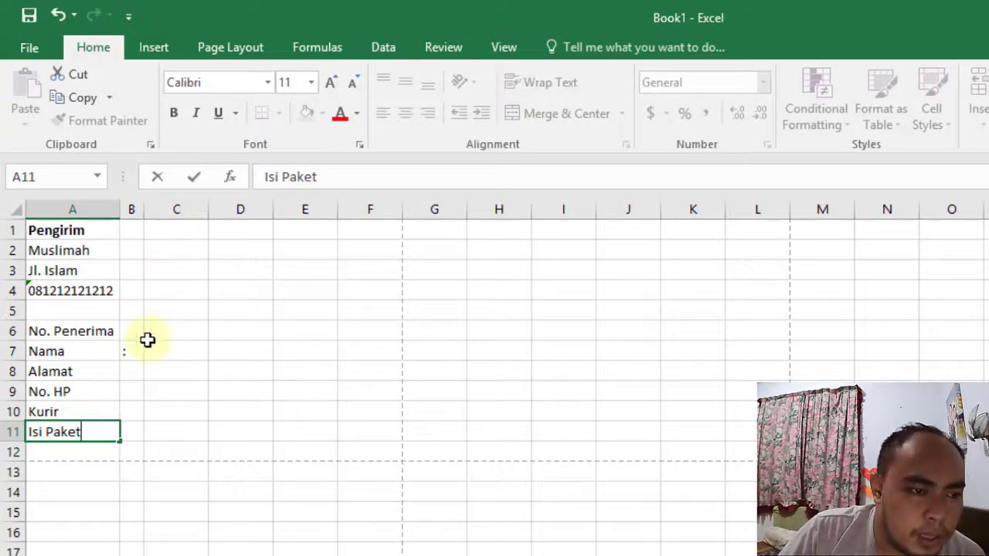
click(133, 355)
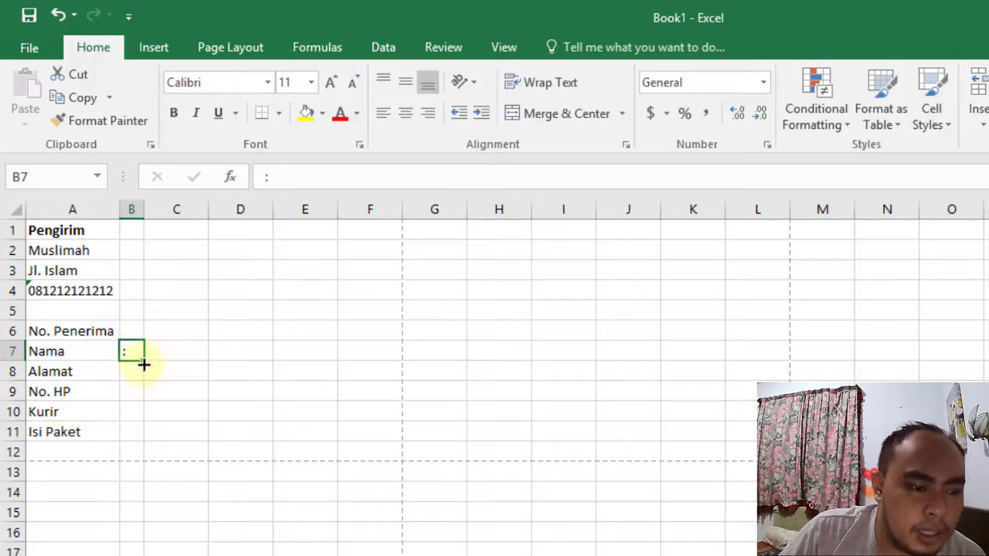
Copy the B7 colon down to B11 and widen column C to about 34.43
drag(142, 361, 143, 439)
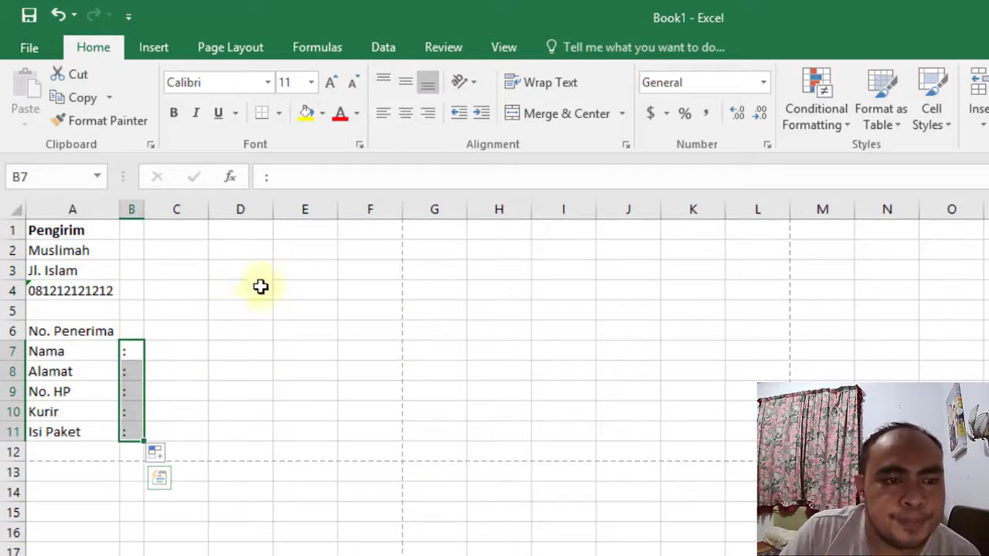
drag(209, 208, 393, 200)
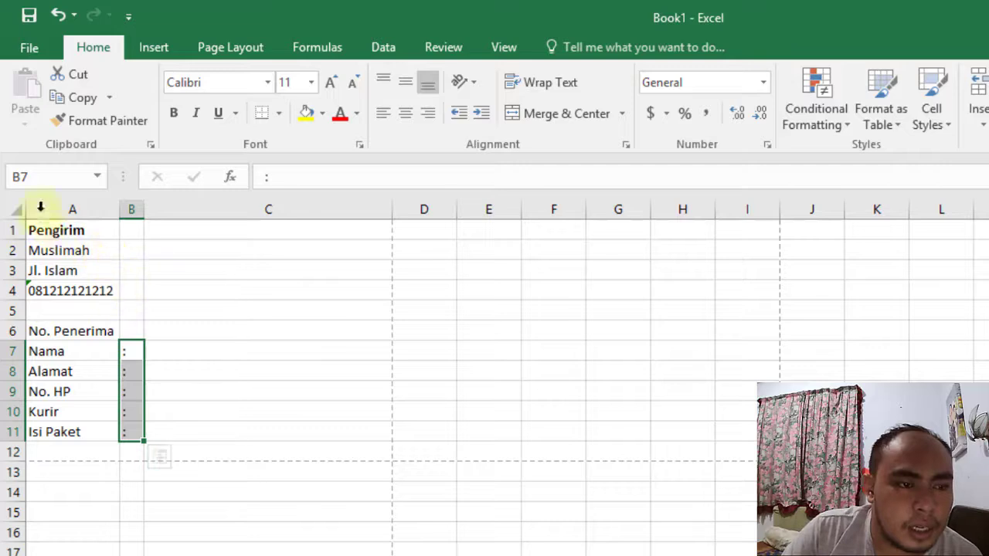
Merge and centre Pengirim across A1:C1, then Format Paint that merge onto rows 2–4
drag(47, 229, 262, 292)
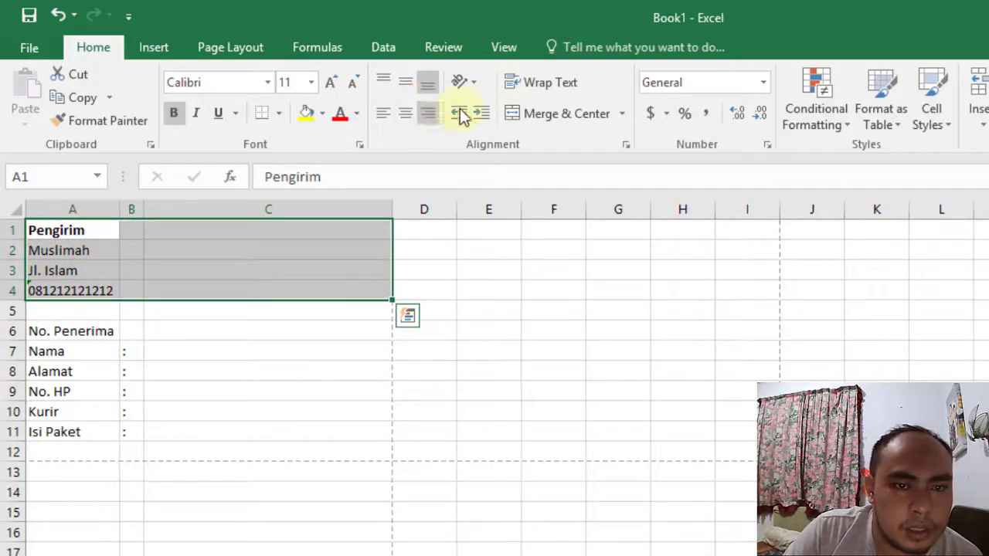
click(553, 114)
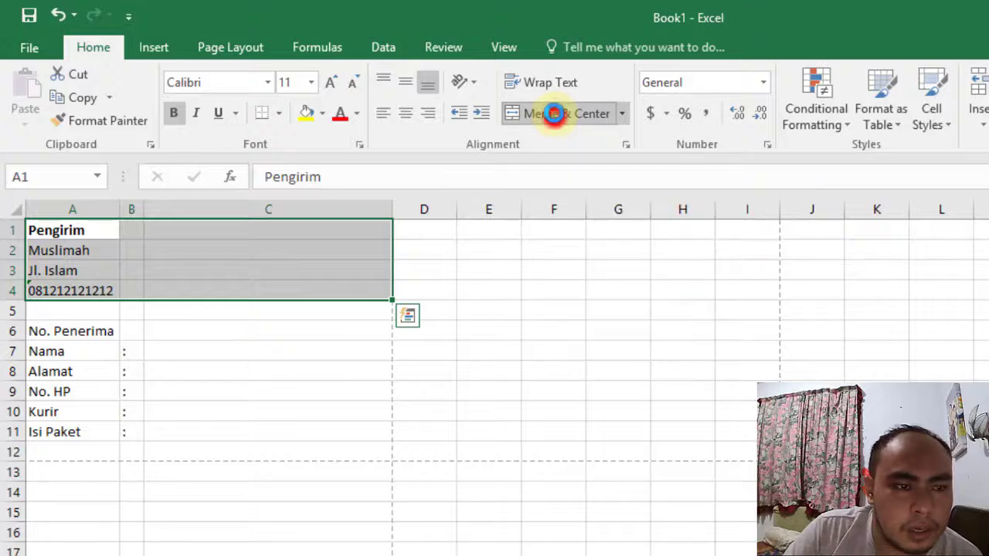
click(654, 453)
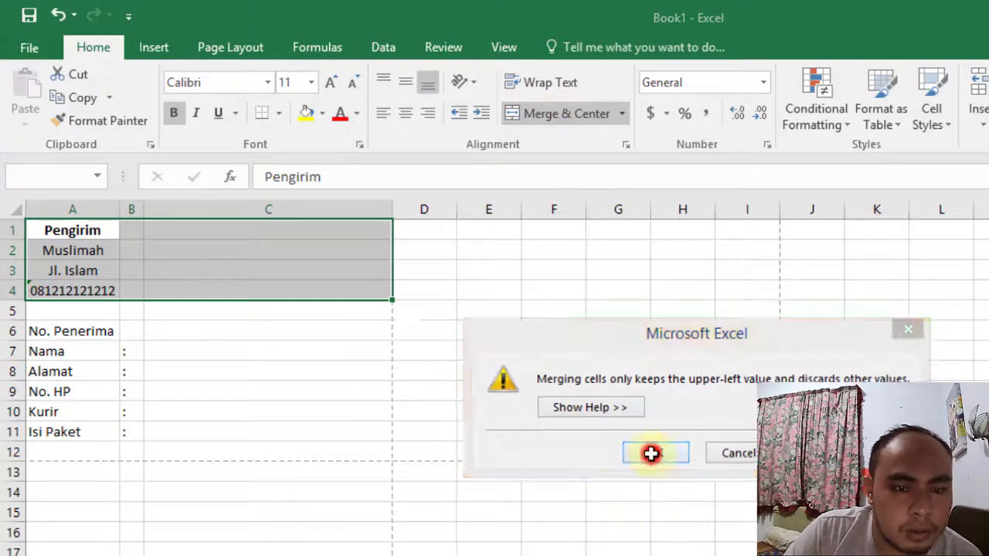
key(ctrl+z)
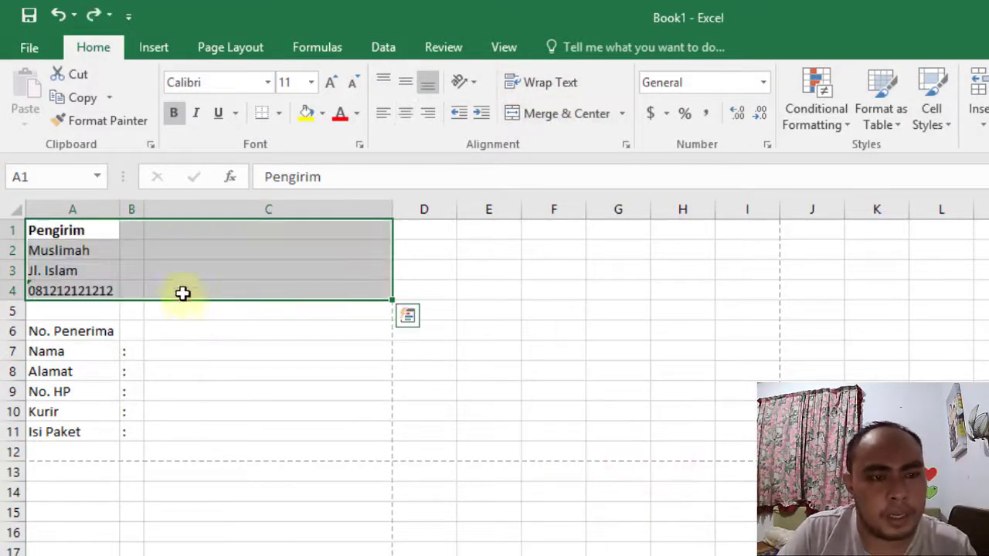
click(175, 265)
drag(83, 233, 267, 227)
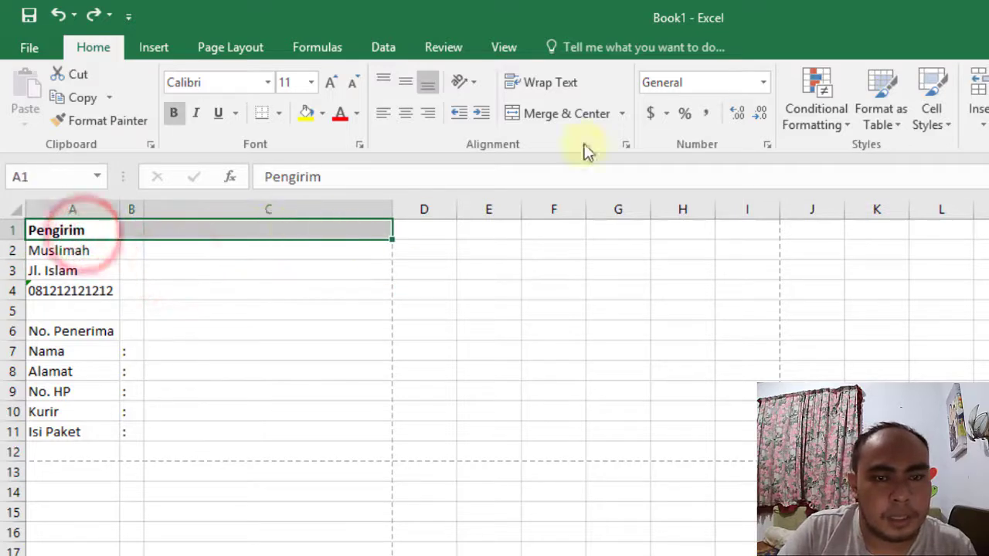
click(587, 114)
click(117, 122)
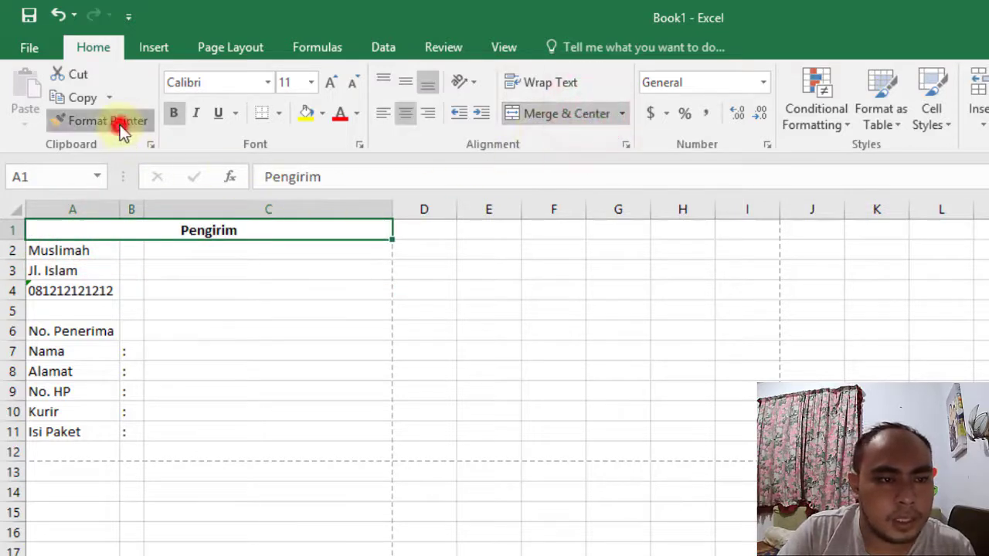
mouse_move(77, 247)
mouse_down()
mouse_move(137, 291)
mouse_move(267, 288)
mouse_up()
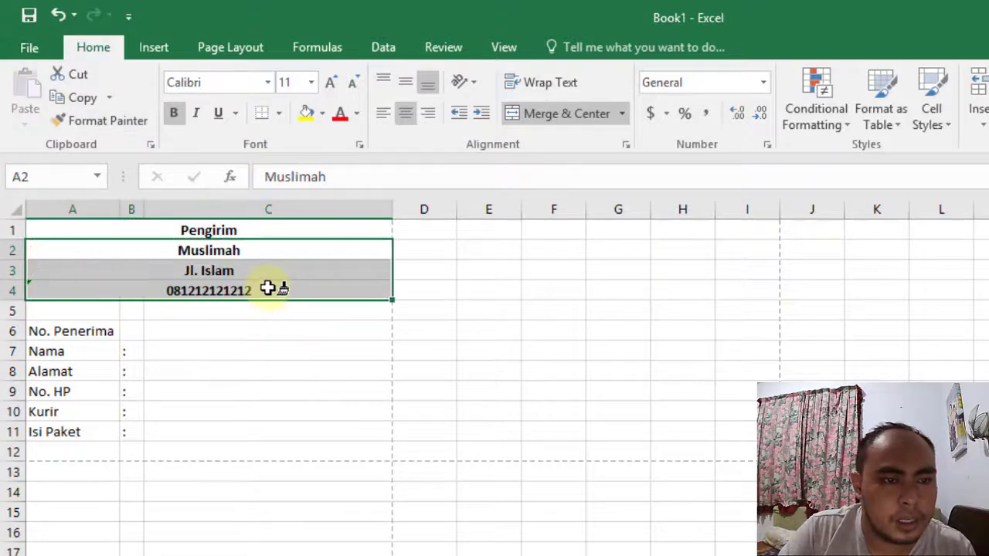
click(247, 333)
Remove bold from the sender name, address and phone lines
drag(209, 249, 206, 291)
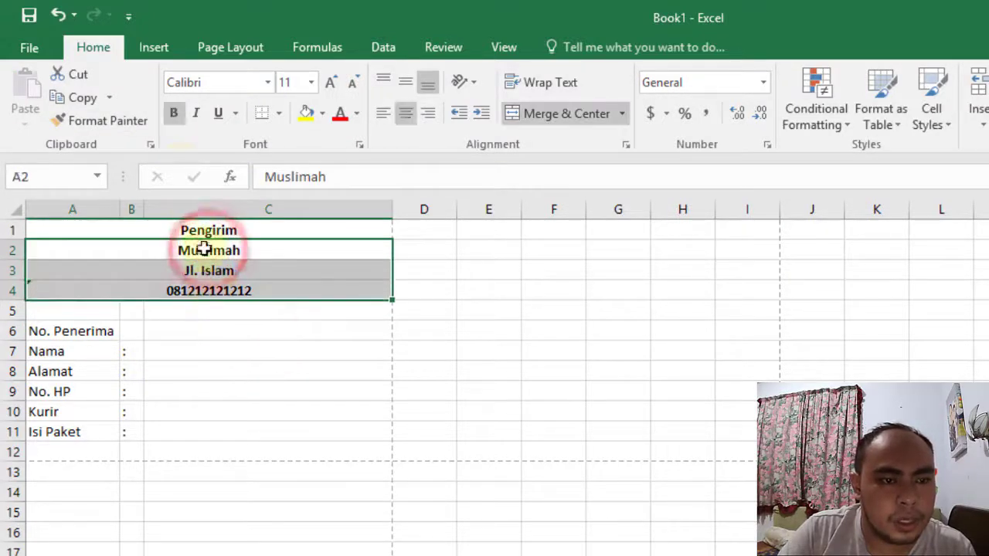
click(171, 116)
click(237, 340)
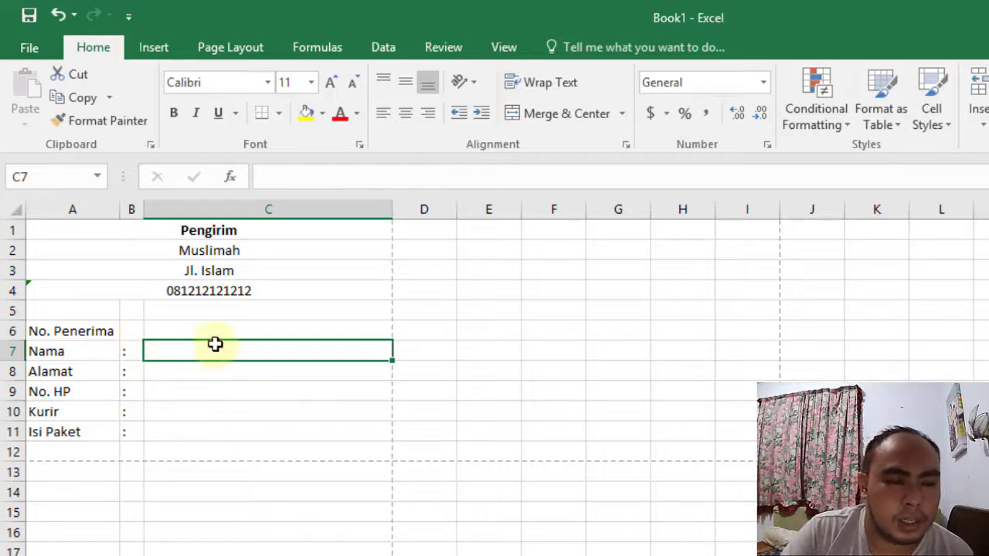
Put an outside border around the whole label area A1:C12
drag(38, 227, 346, 426)
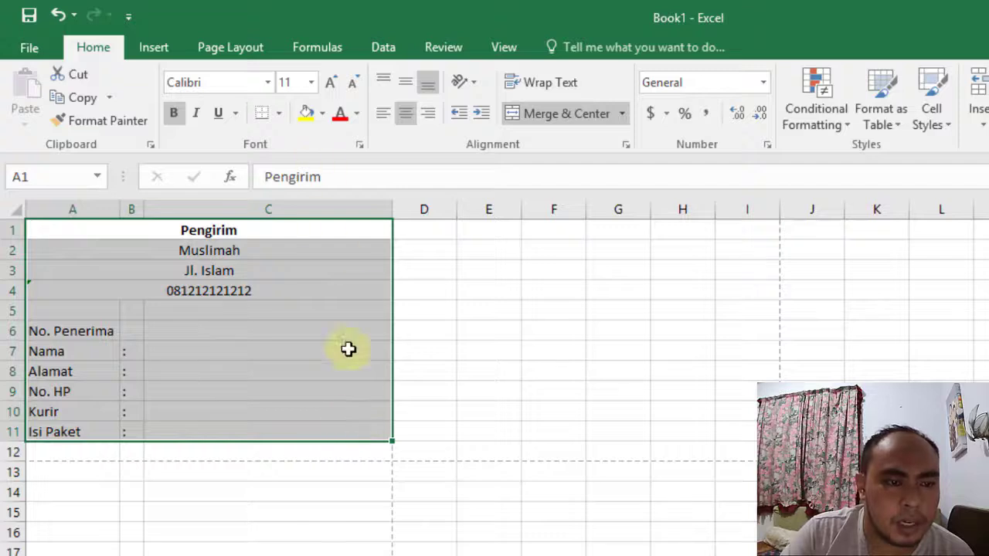
drag(58, 224, 385, 454)
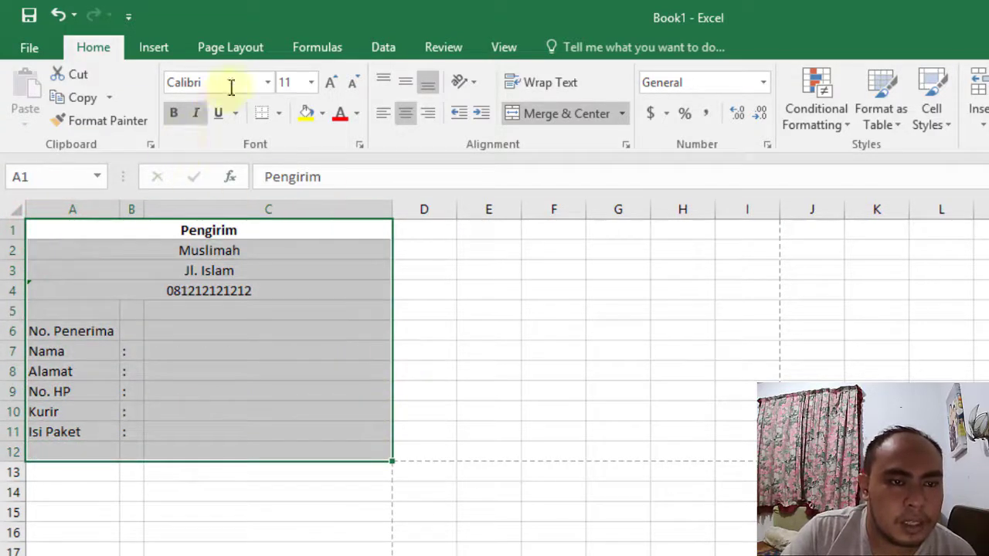
click(279, 114)
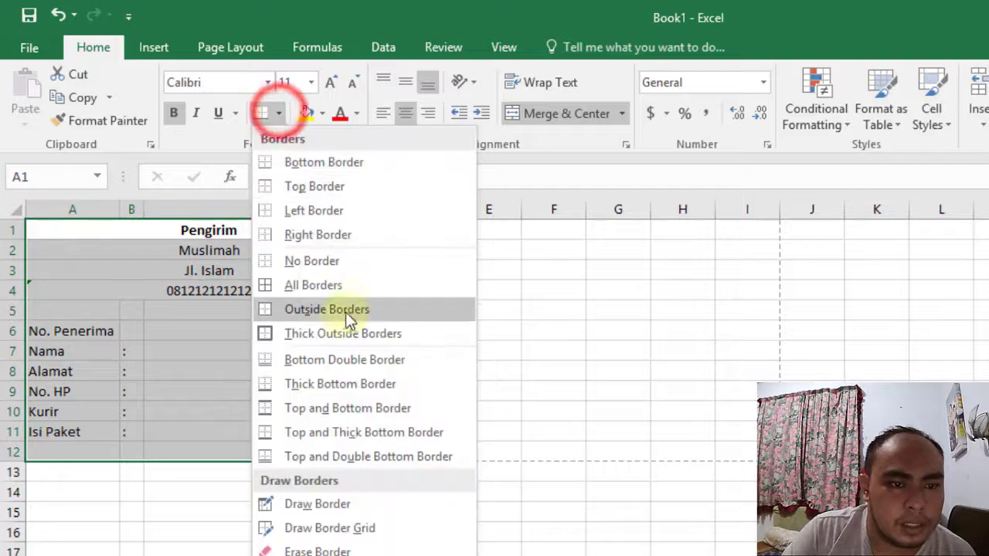
click(345, 333)
click(398, 396)
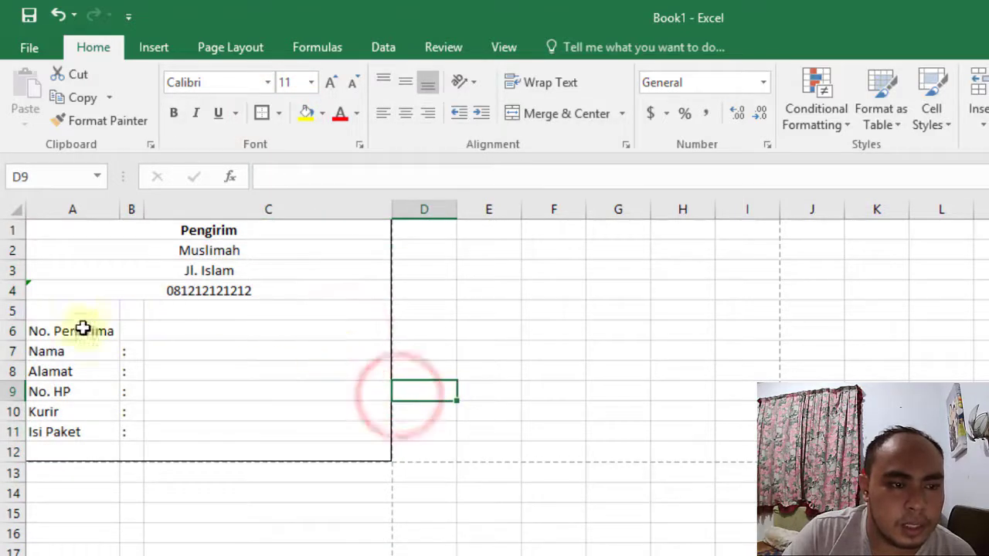
Frame the recipient area A5:C12 with a thick outside border
click(34, 305)
drag(34, 305, 311, 462)
click(261, 113)
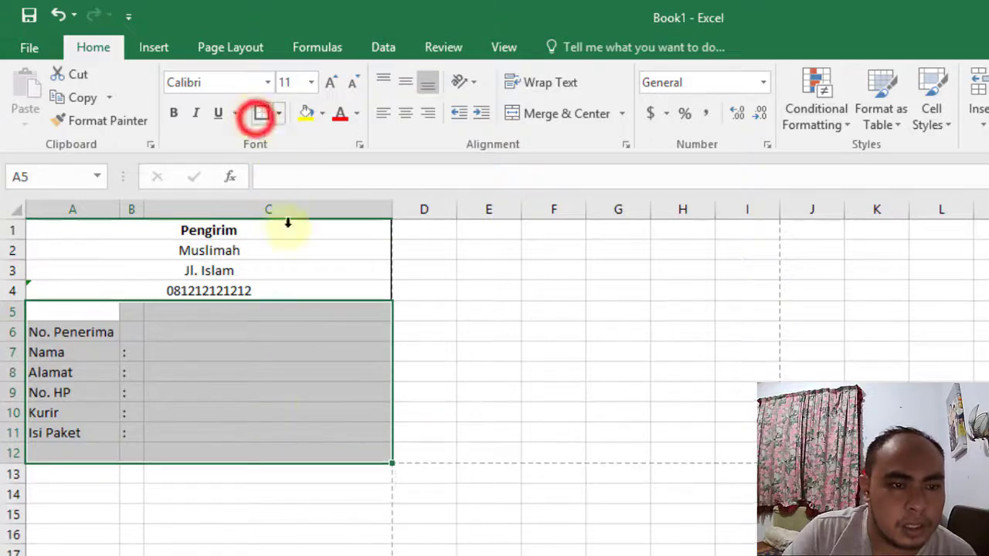
click(316, 394)
click(448, 388)
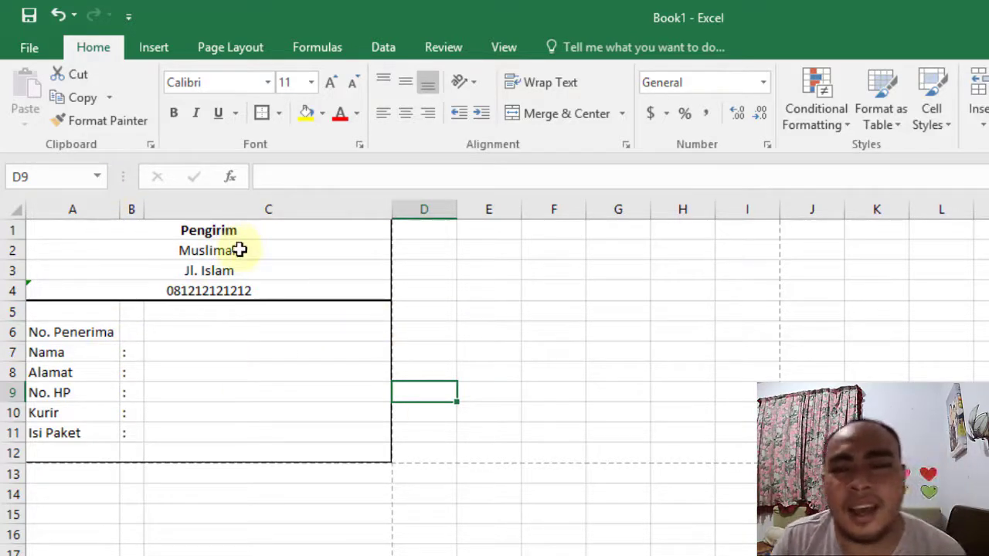
click(167, 351)
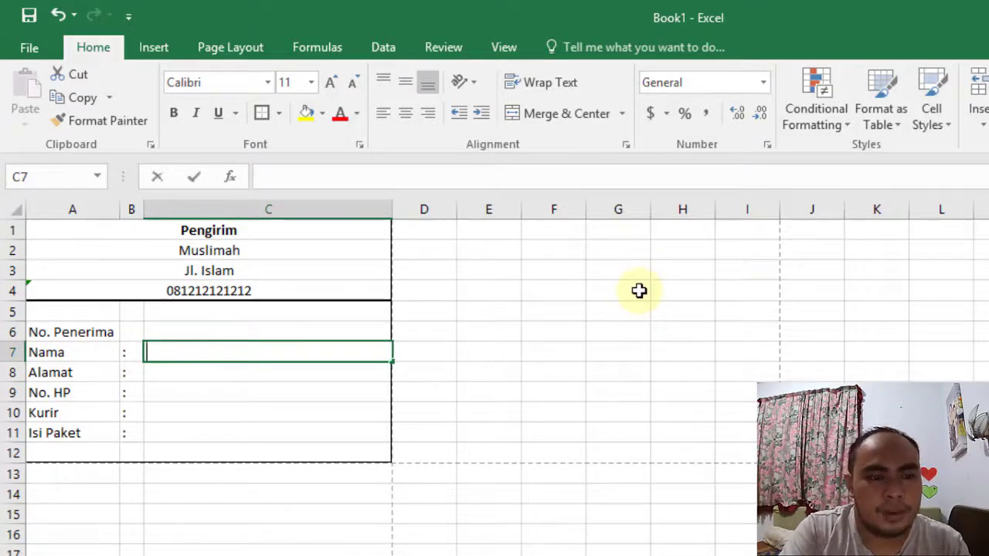
Begin the formula =VLOOKUP(B6, in C7, using B6 as the lookup value
text(=v)
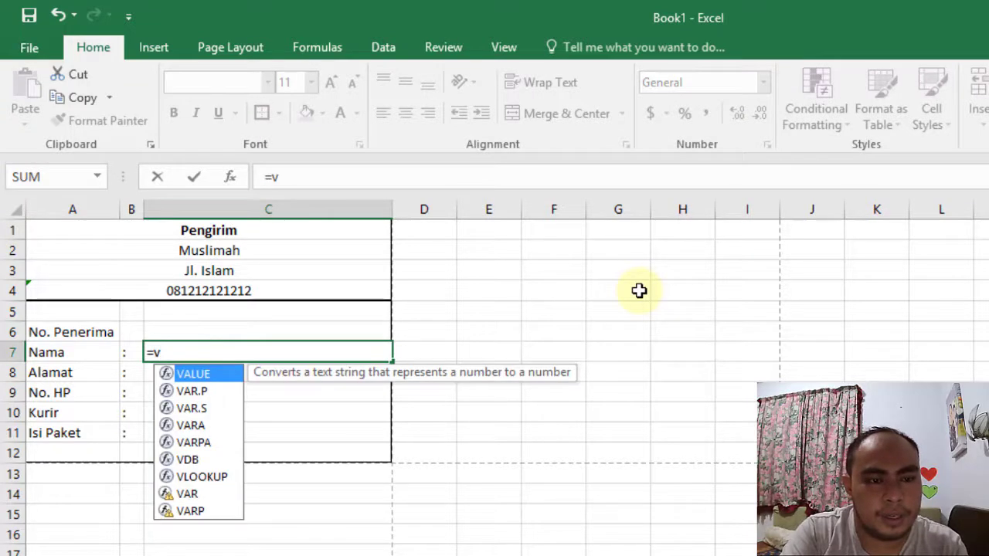
text(;)
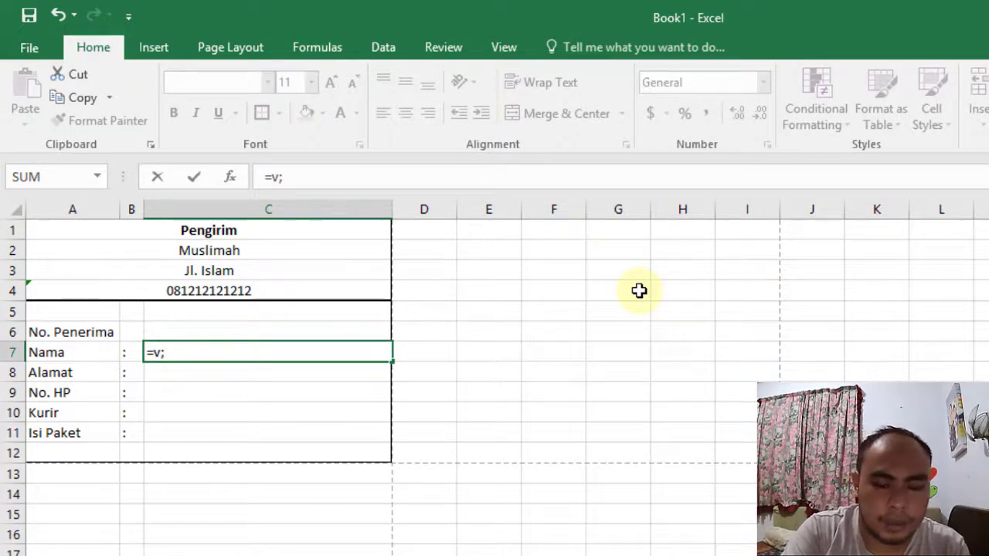
key(BackSpace)
text(lo)
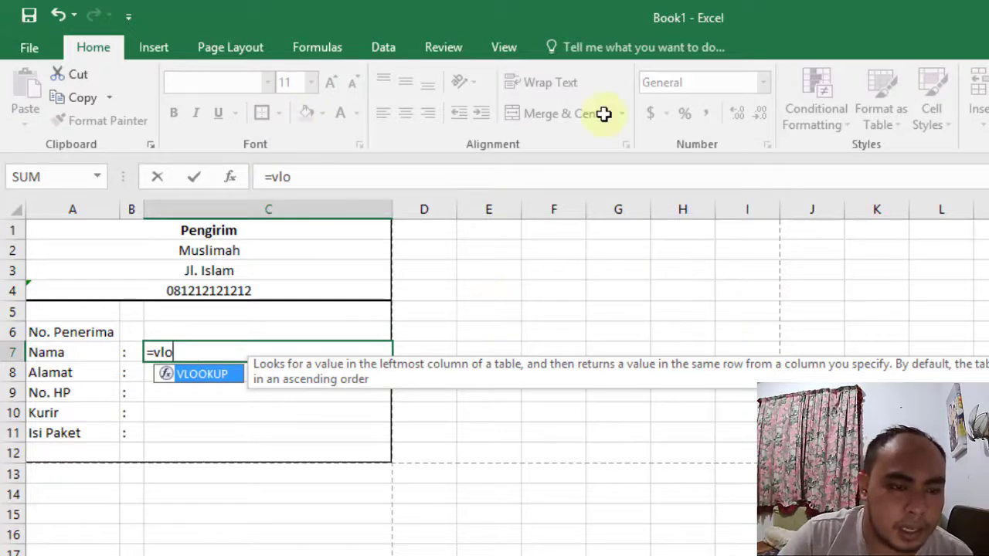
click(204, 377)
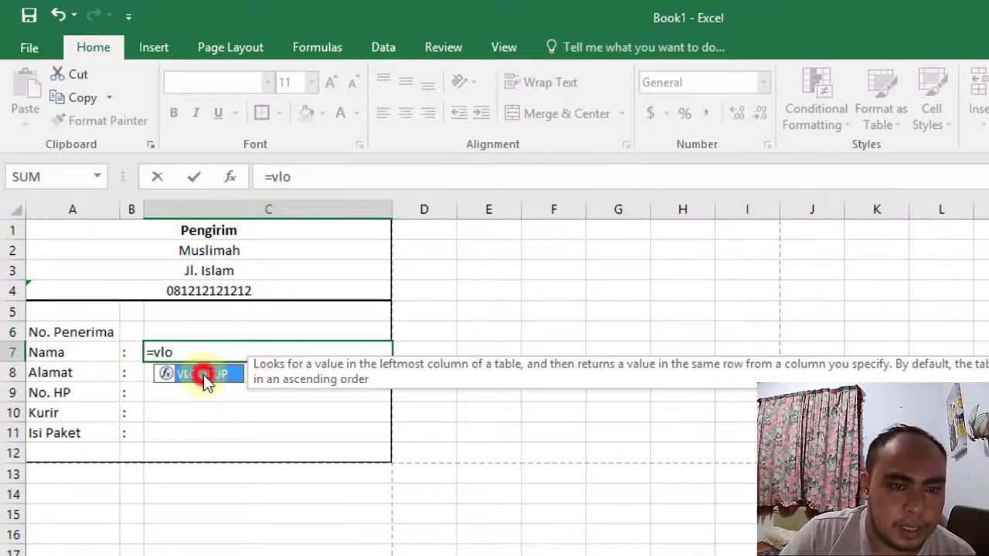
click(204, 376)
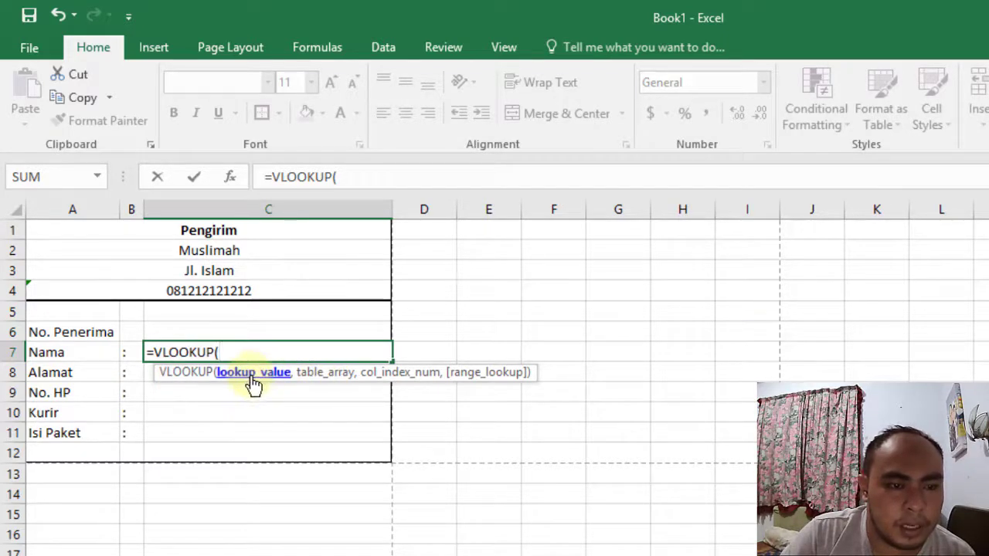
click(134, 332)
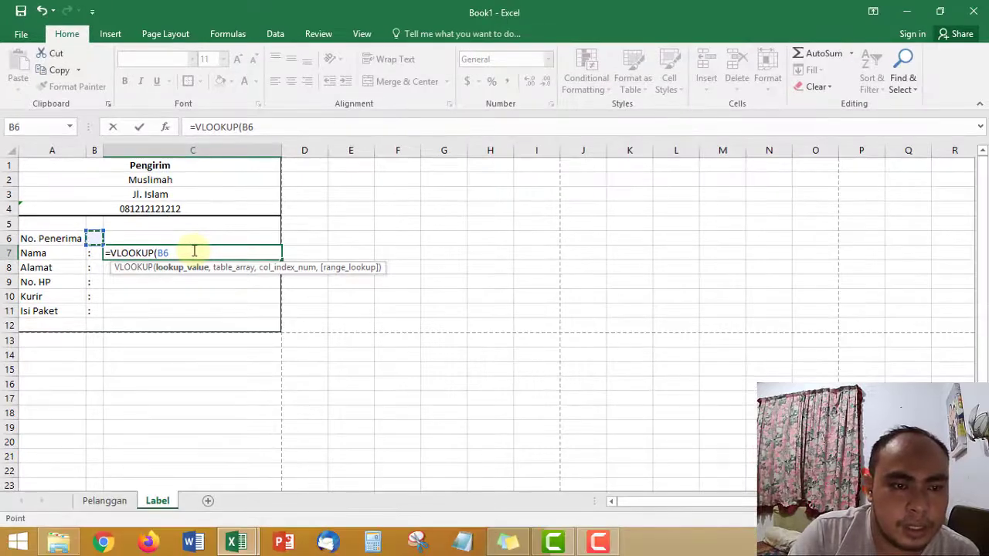
text(,)
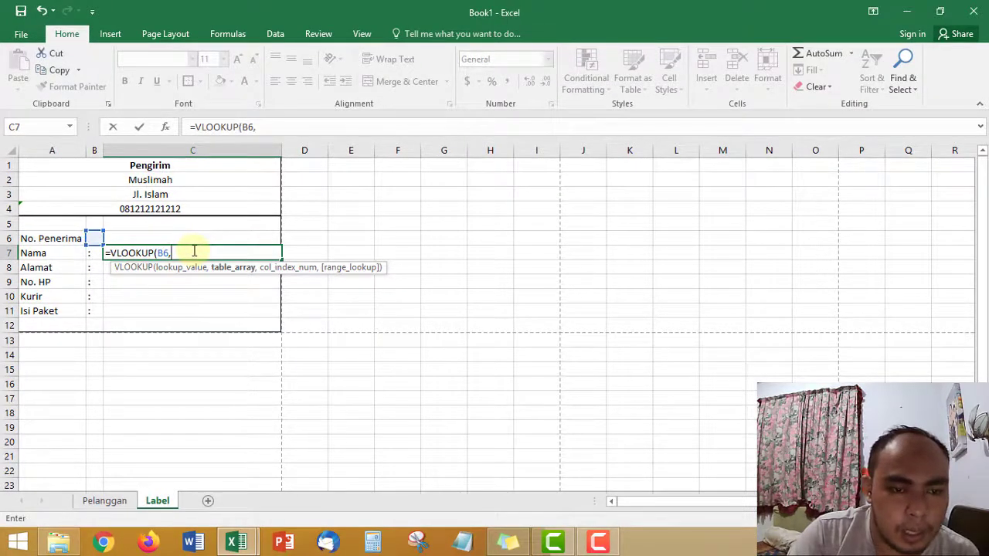
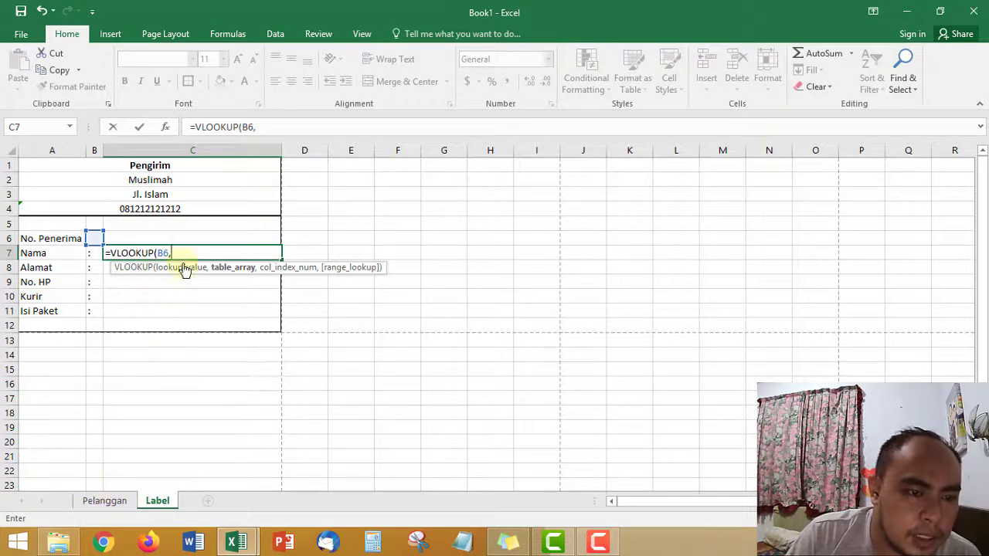
Extend C7's VLOOKUP with the customer table range Label!A3:F12 and column index 2
click(104, 506)
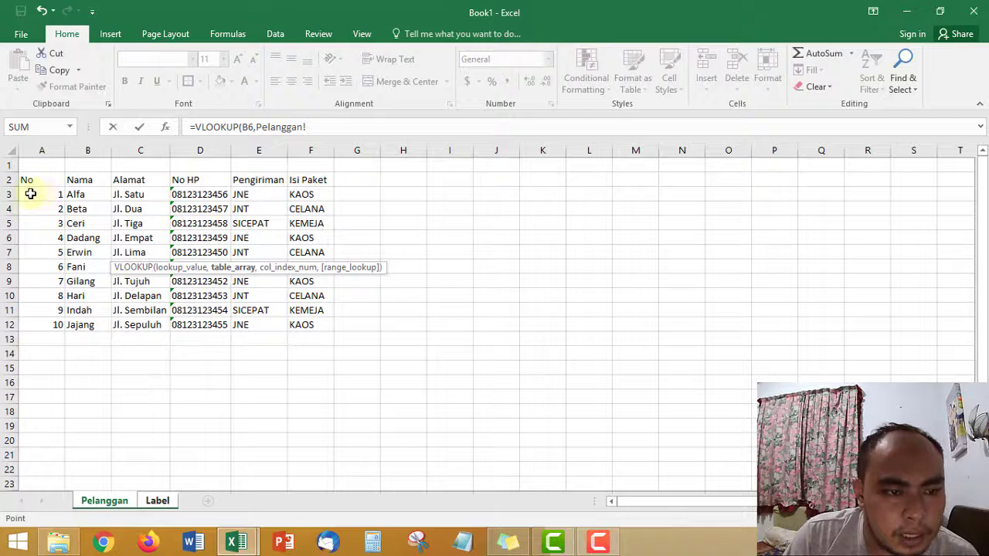
drag(30, 194, 300, 310)
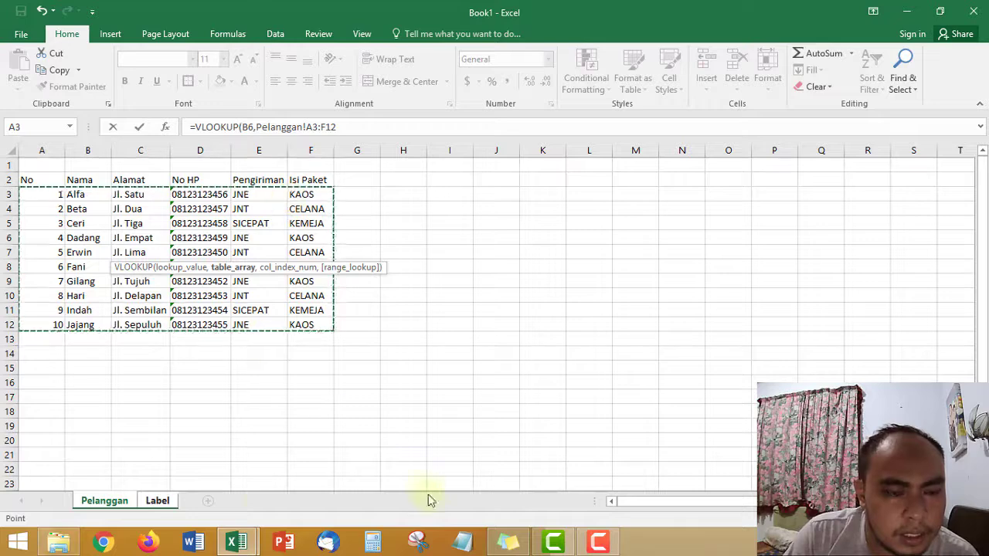
click(158, 502)
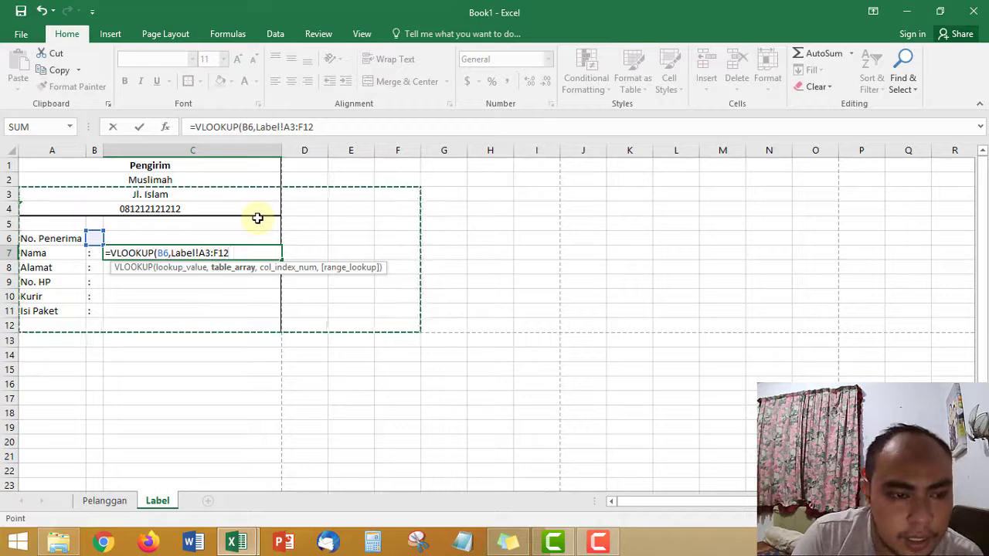
text(,)
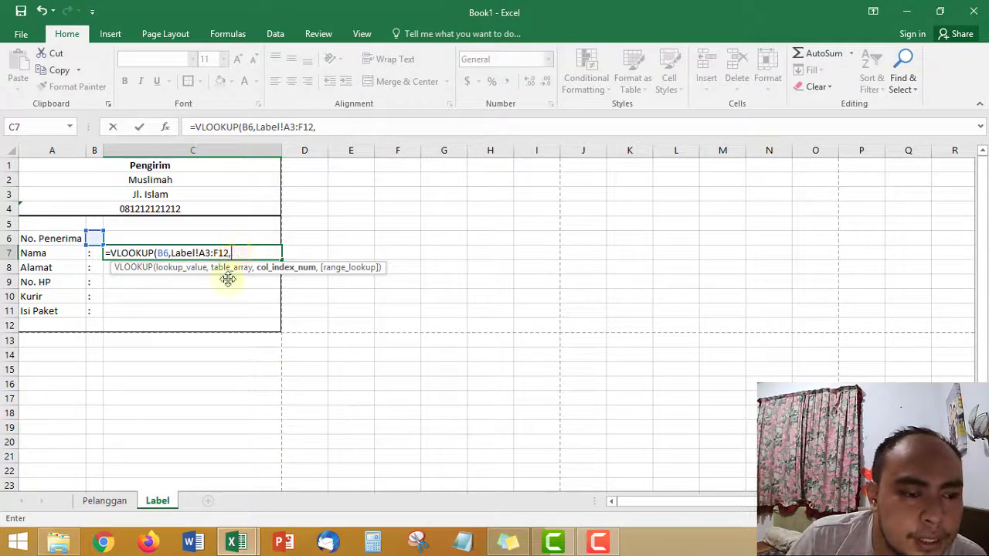
click(117, 502)
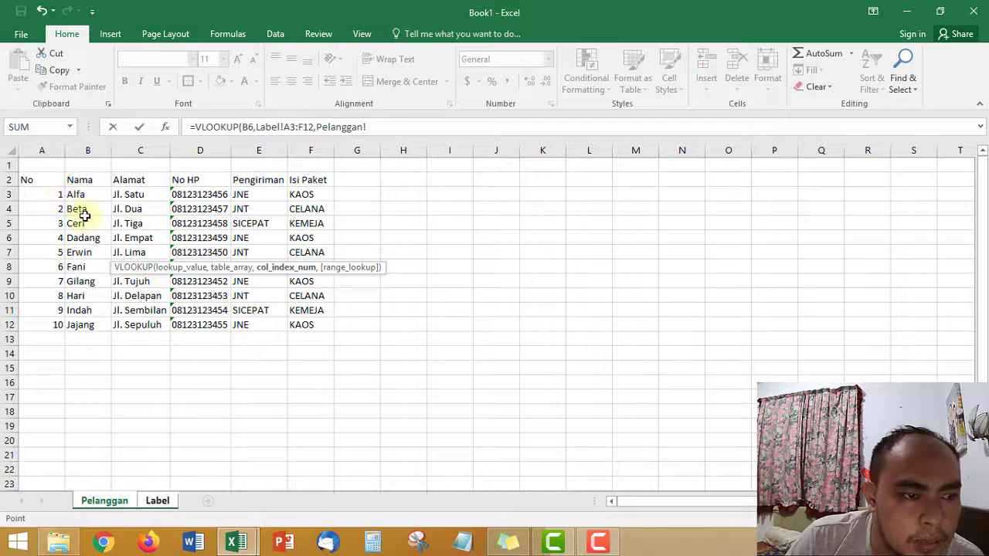
click(156, 501)
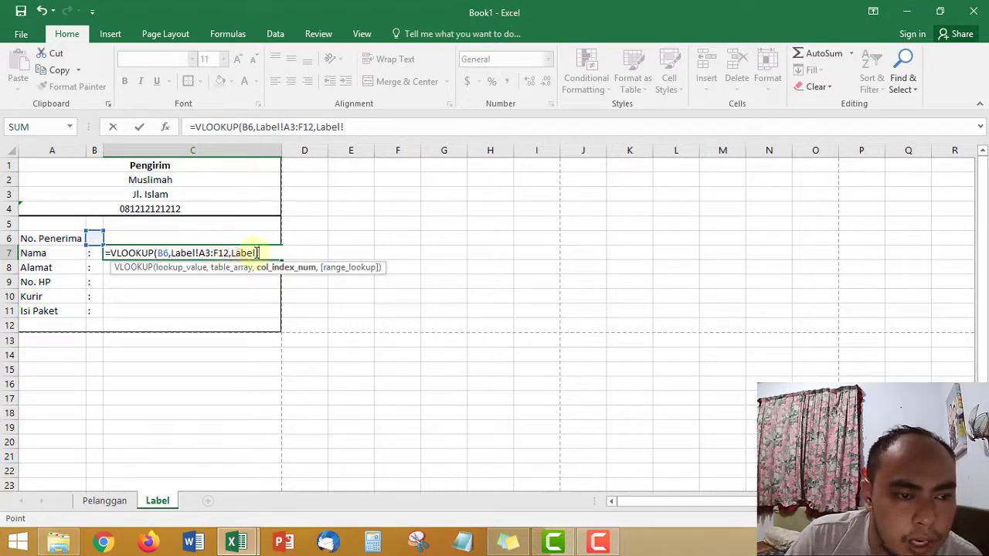
drag(231, 253, 264, 251)
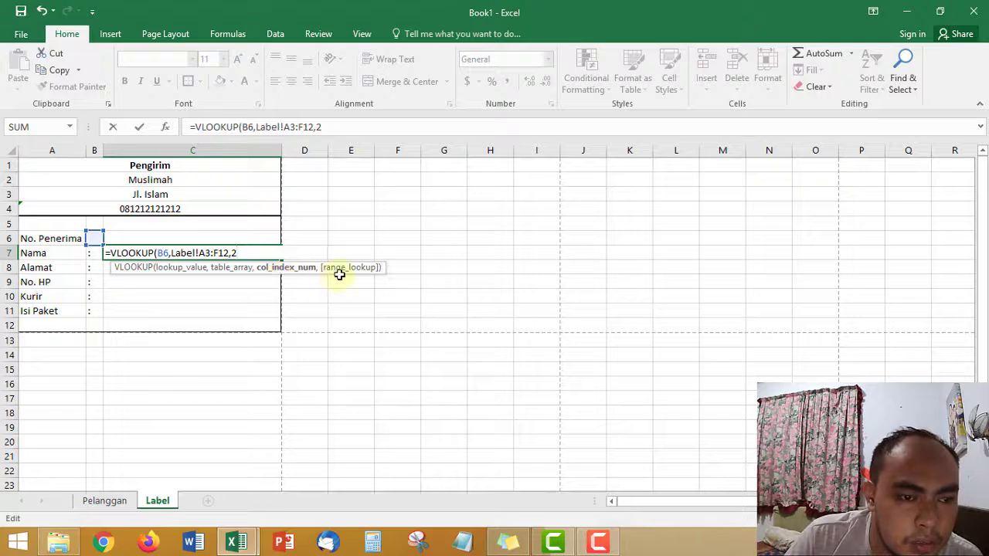
Add FALSE for exact matching to C7's VLOOKUP and commit it
text(,)
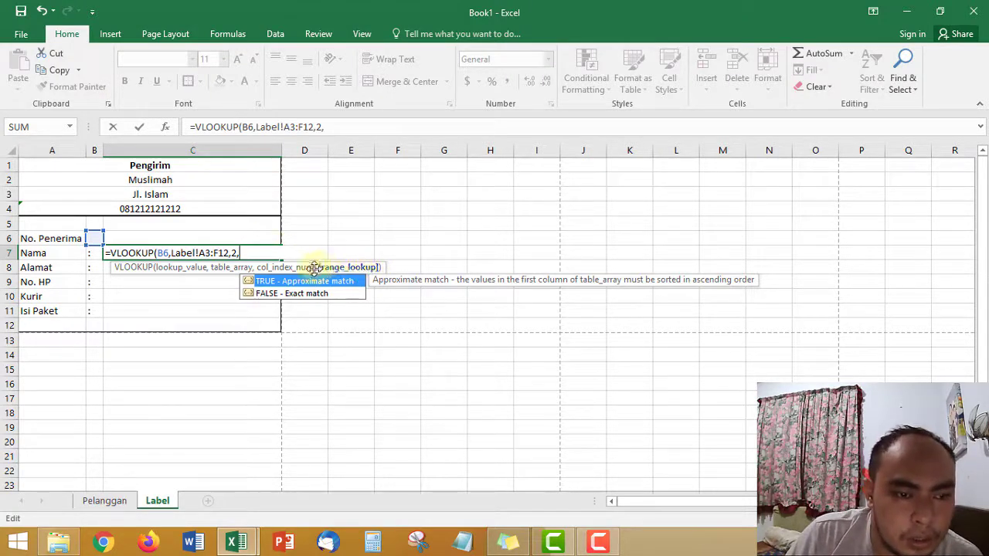
click(275, 299)
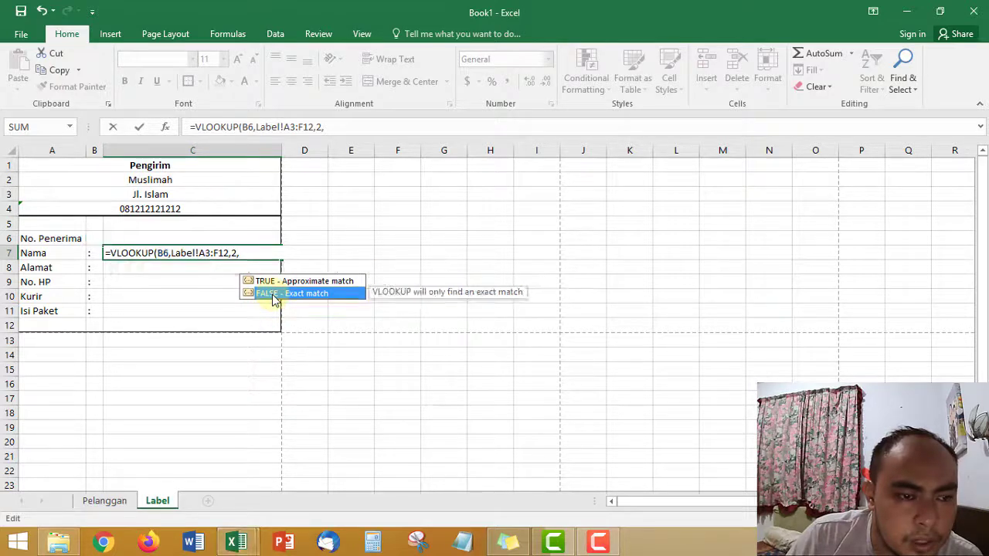
double_click(272, 295)
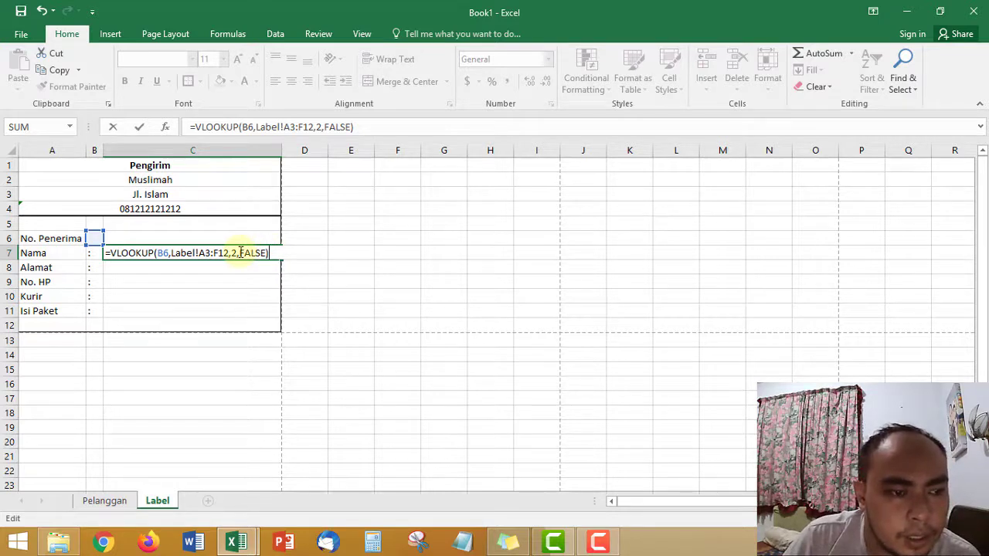
key(Return)
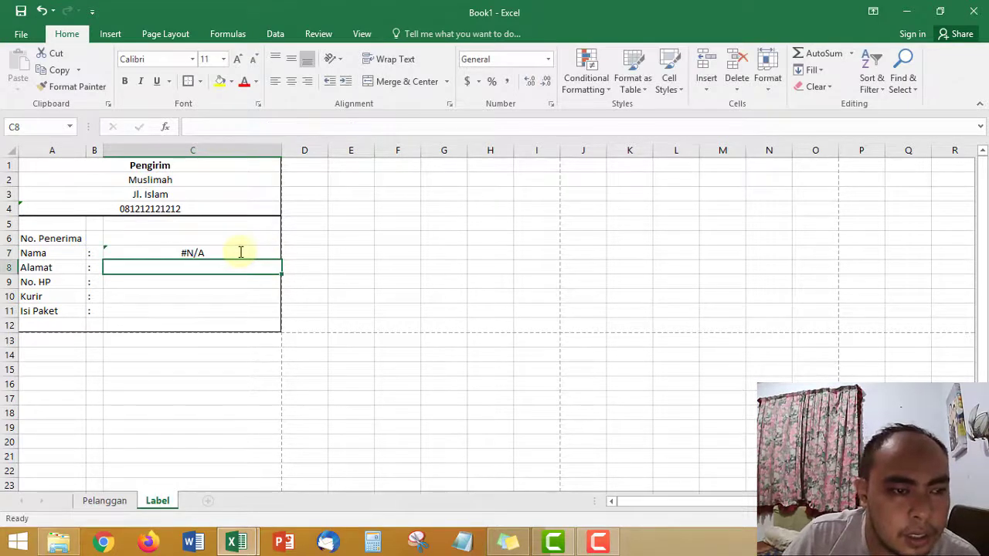
Enter 1 as the No. Penerima in B6 and reopen C7's lookup formula
click(92, 238)
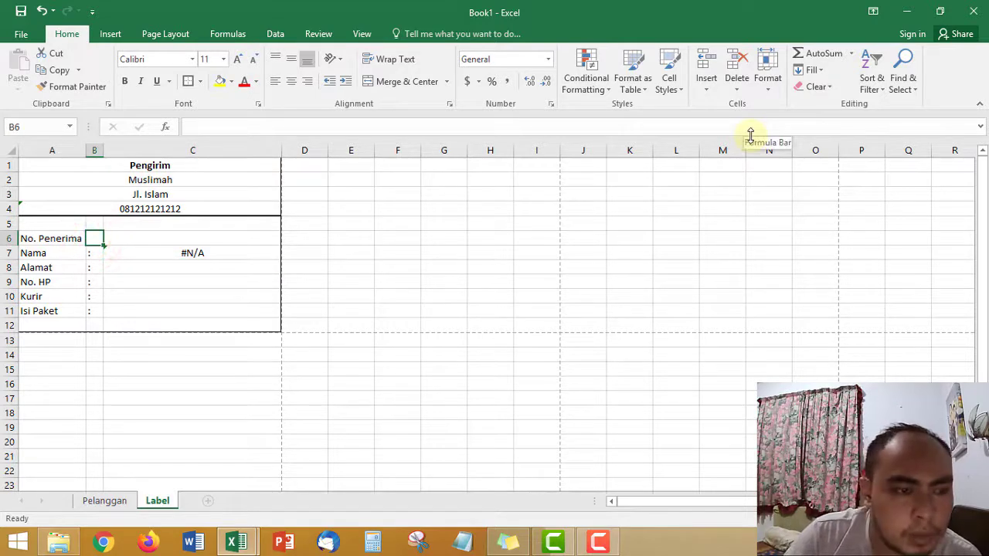
text(1)
key(Return)
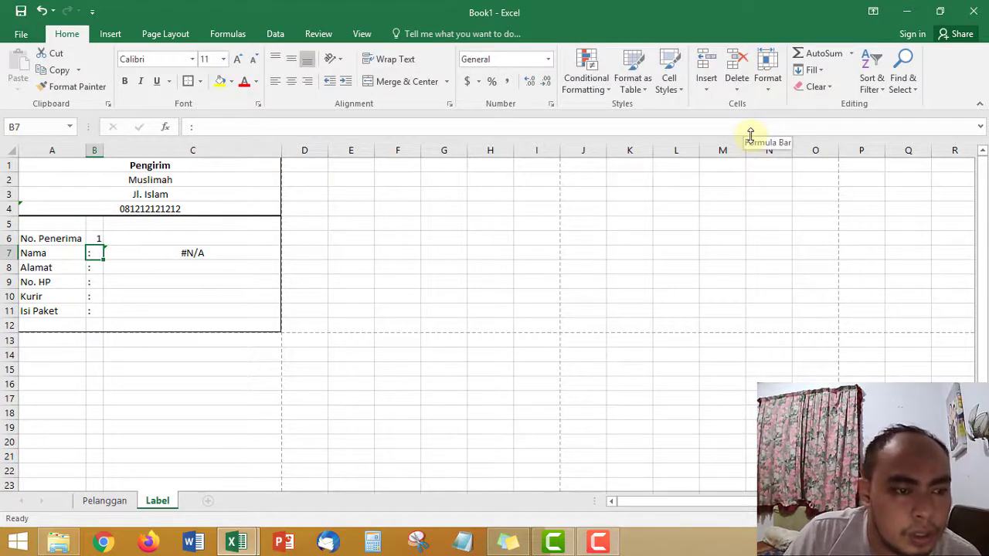
click(231, 252)
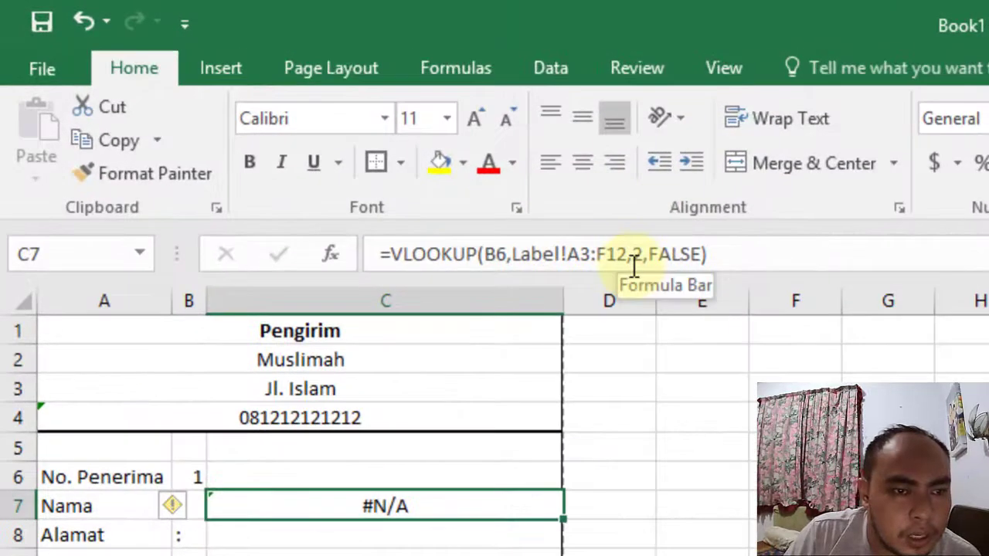
double_click(458, 512)
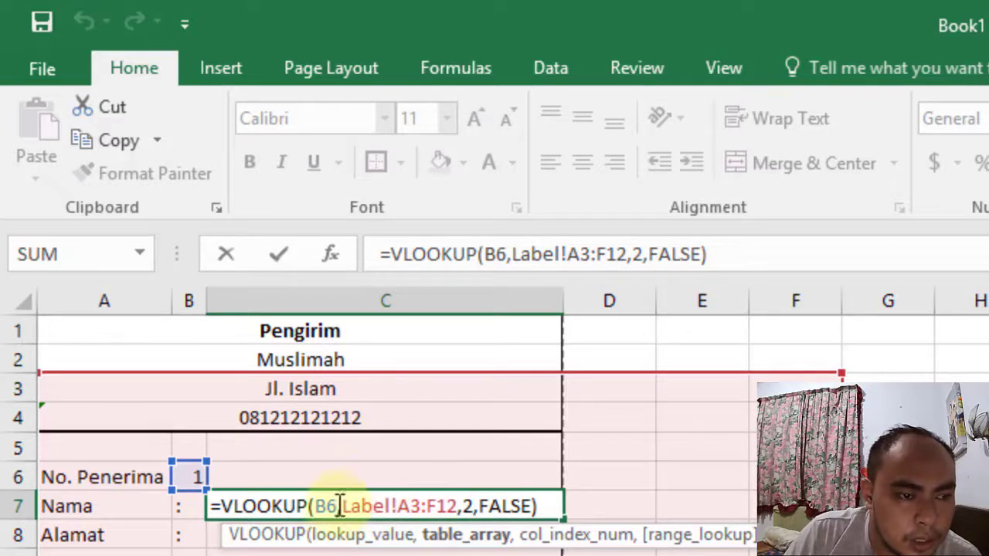
Replace C7's Label!A3:F12 range with Pelanggan!A3:F12 so Nama shows Alfa
drag(339, 506, 468, 529)
key(Delete)
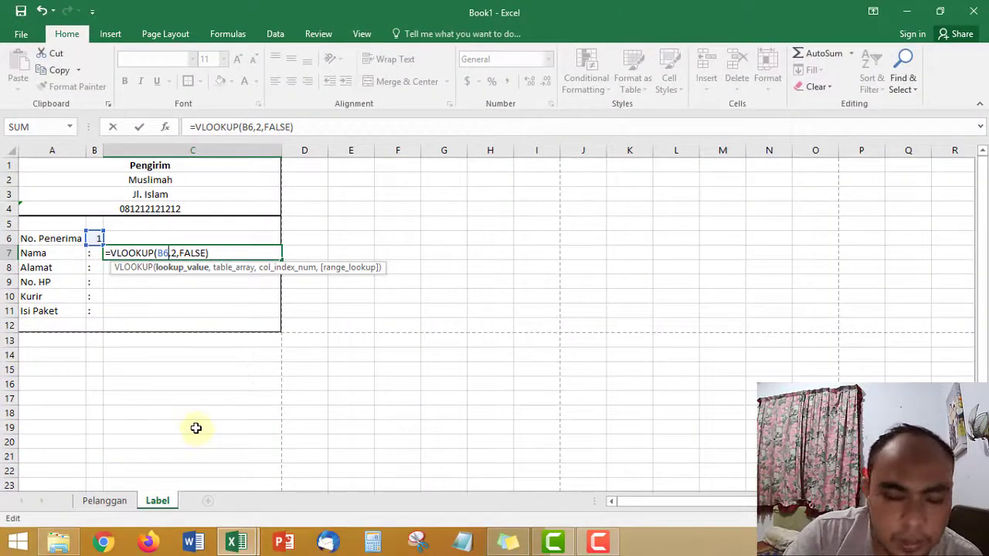
text(,)
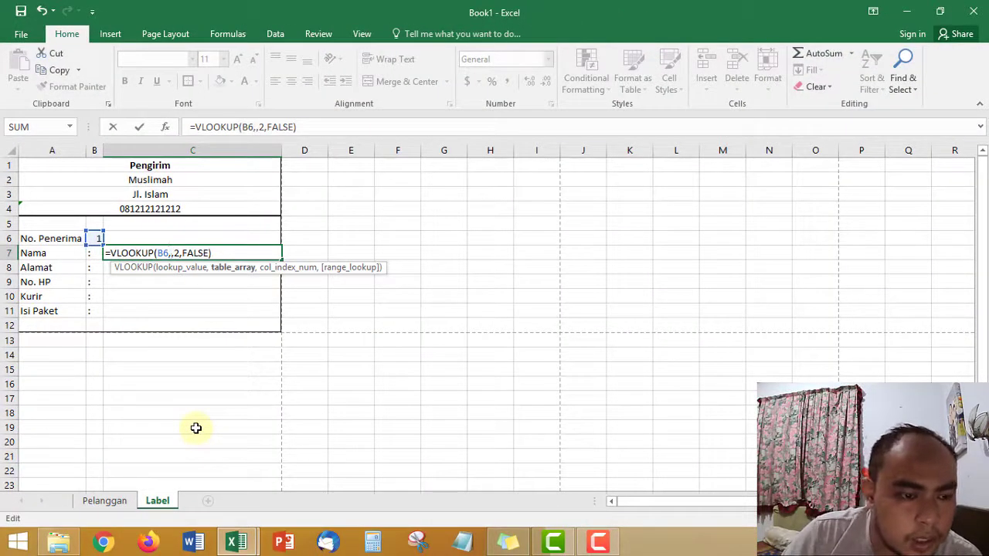
click(108, 501)
drag(50, 194, 316, 325)
key(Return)
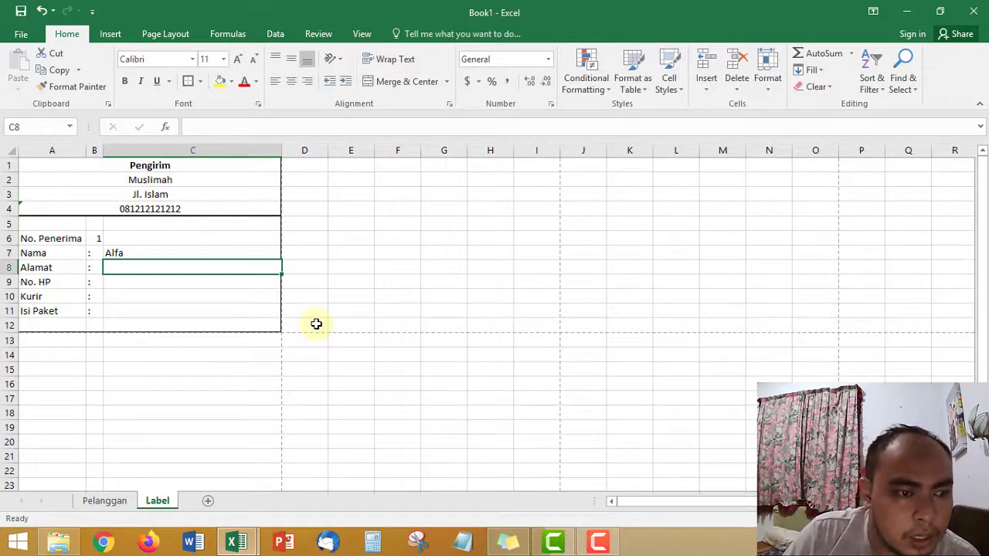
Check C7's lookup formula against the Pelanggan customer table
click(125, 253)
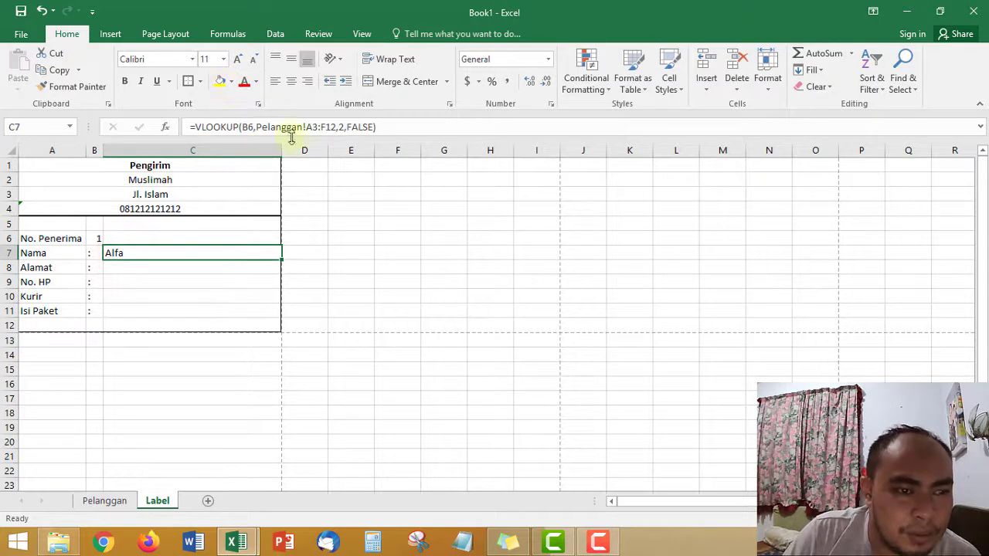
click(101, 502)
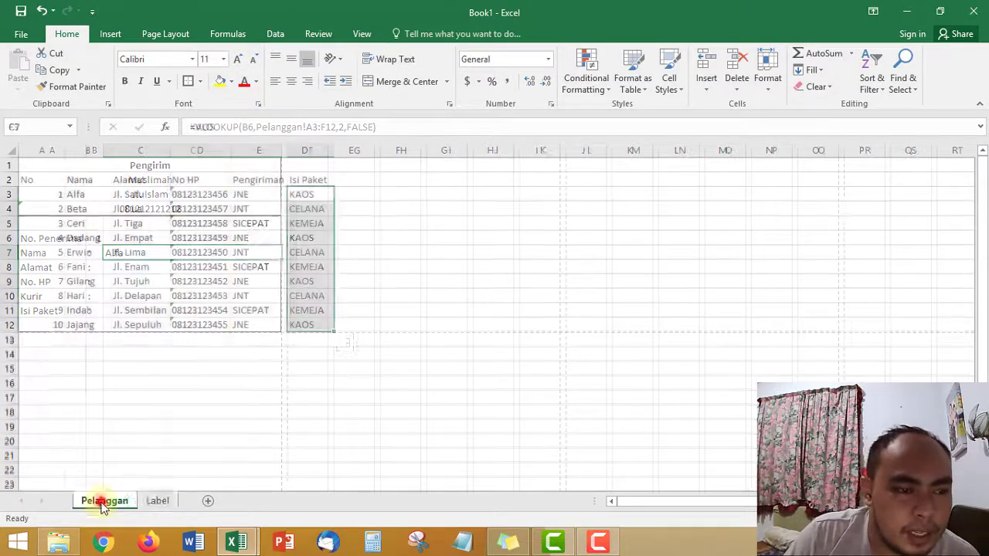
click(147, 503)
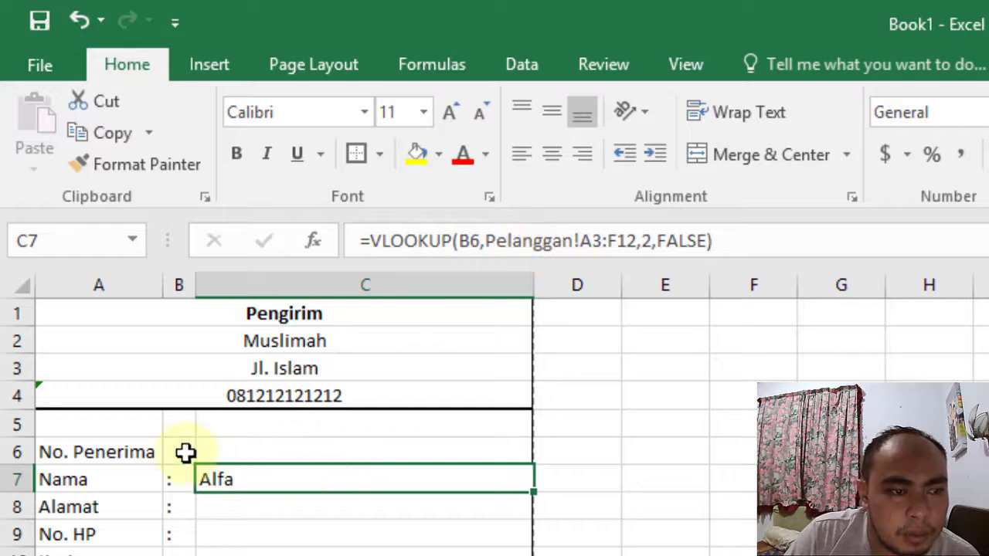
click(184, 454)
click(252, 485)
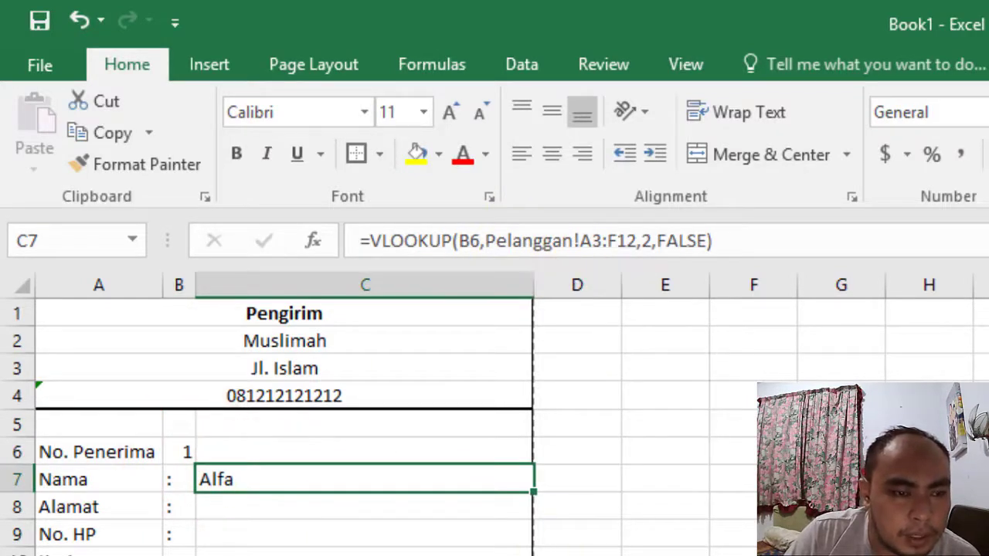
Attempt to re-pick the Pelanggan A3:F12 range for C7, then cancel the garbled edit
key(ctrl+Page_Up)
click(68, 367)
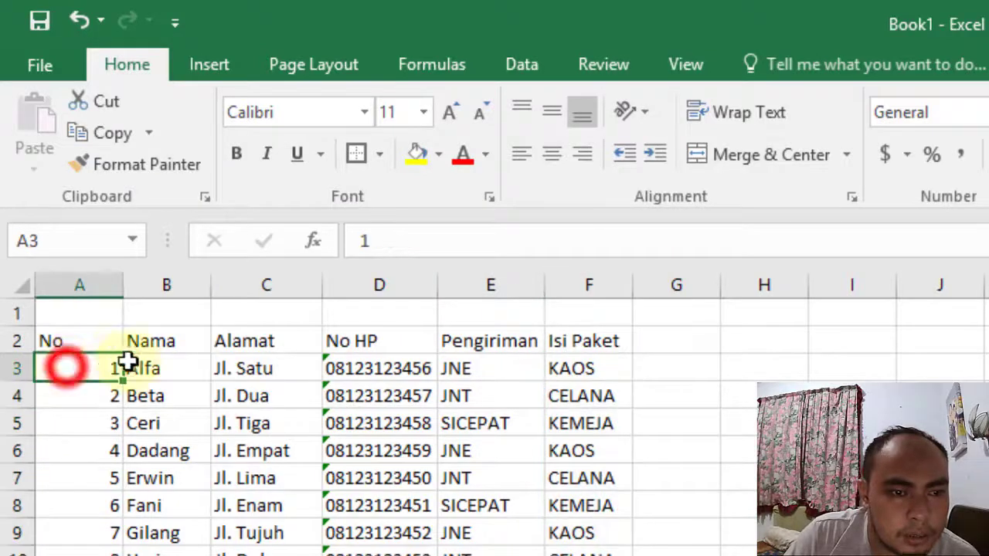
drag(127, 362, 587, 552)
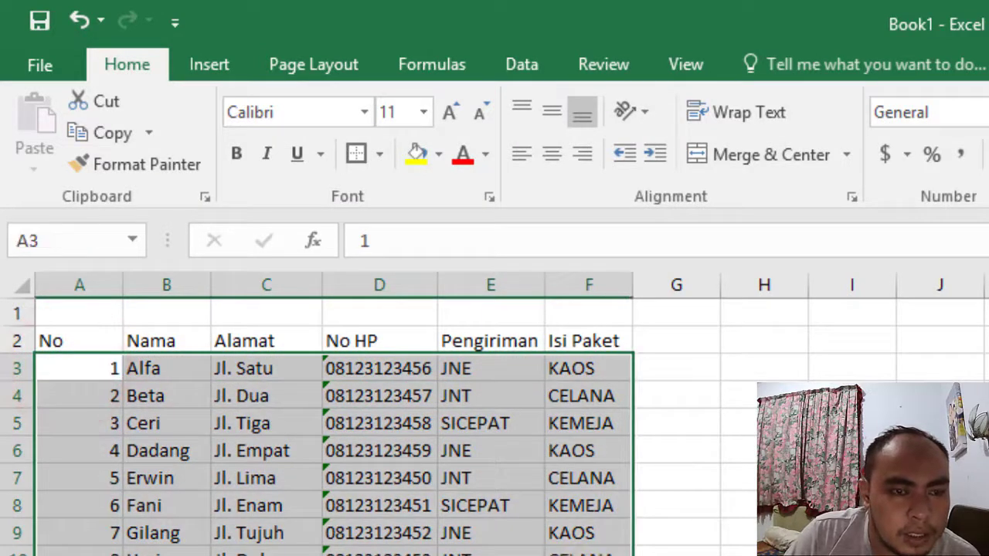
key(ctrl+Page_Down)
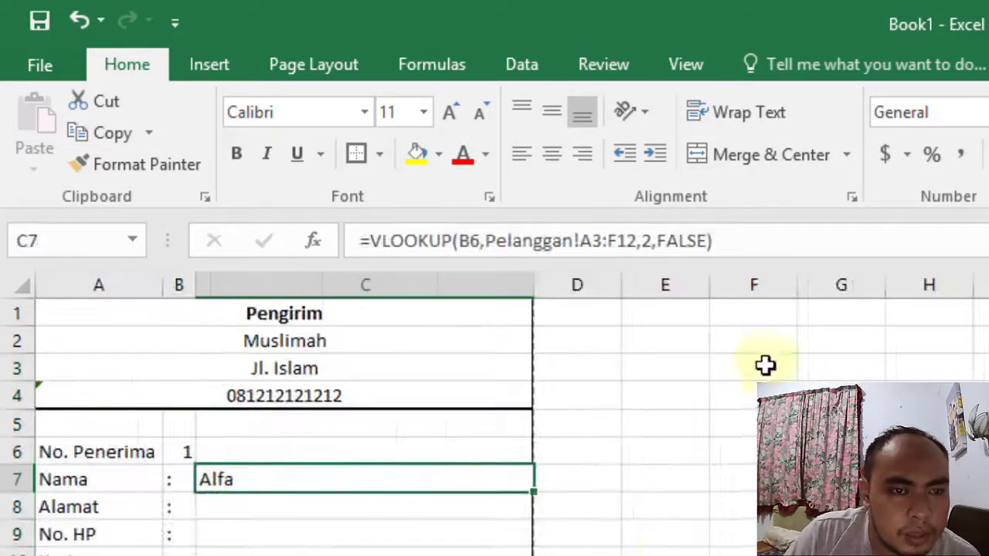
click(646, 240)
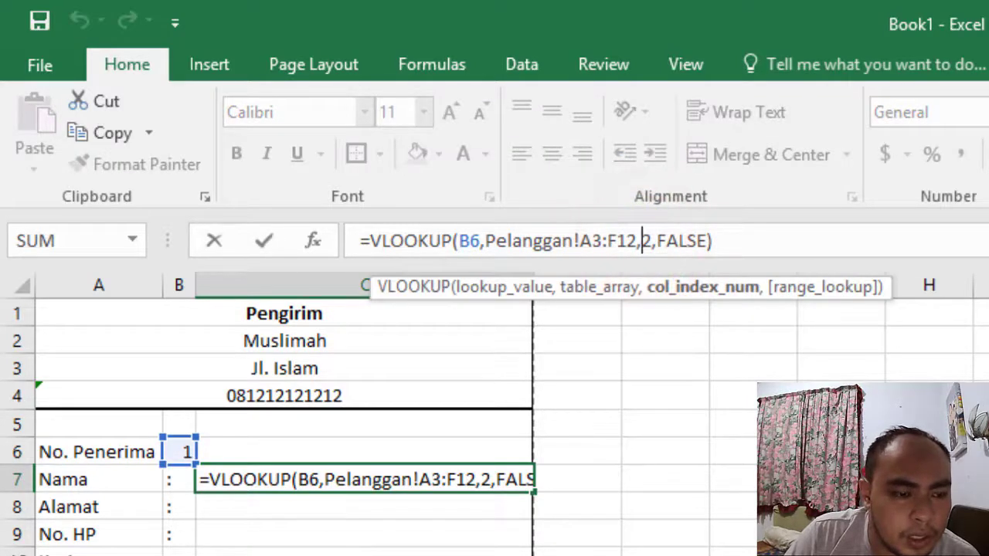
key(ctrl+Page_Down)
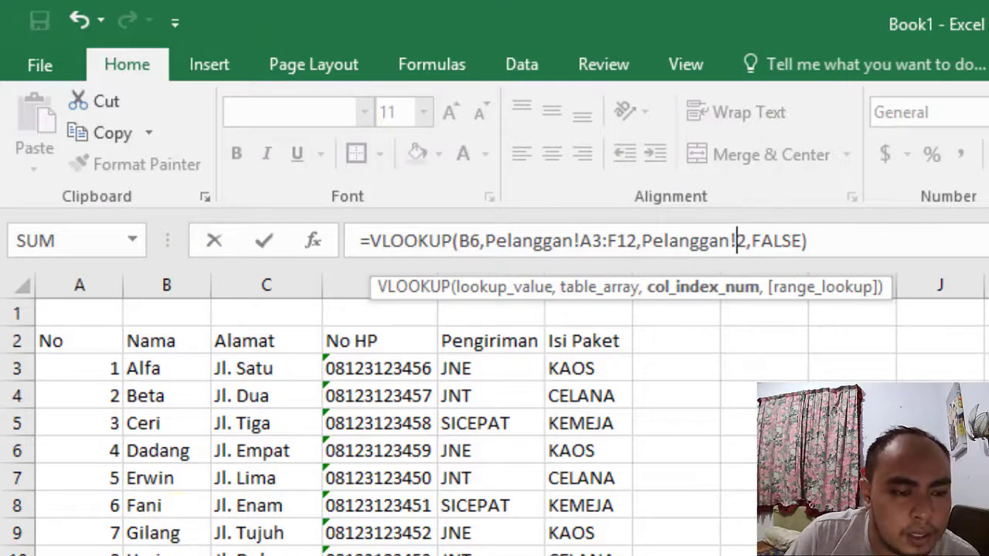
click(139, 554)
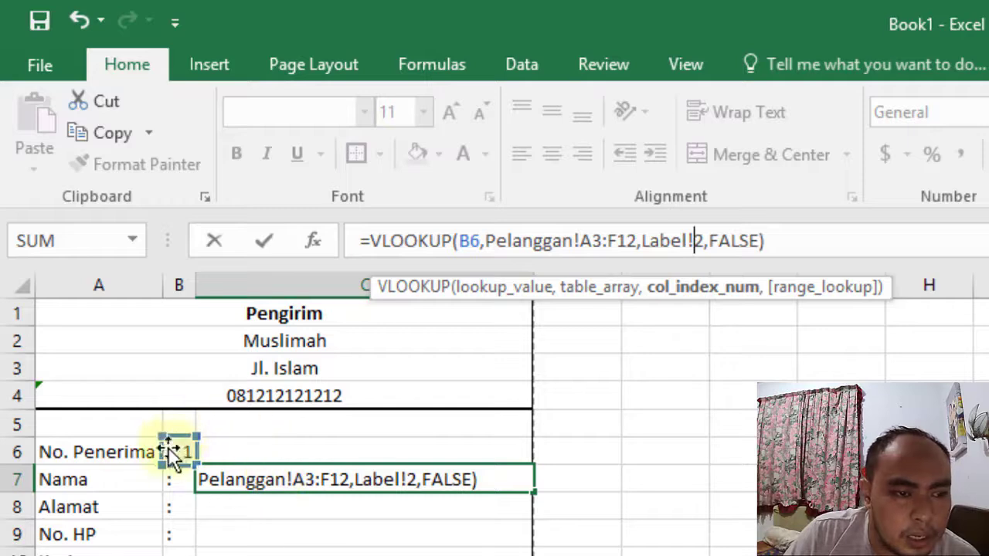
key(ctrl+Page_Up)
key(ctrl+Page_Down)
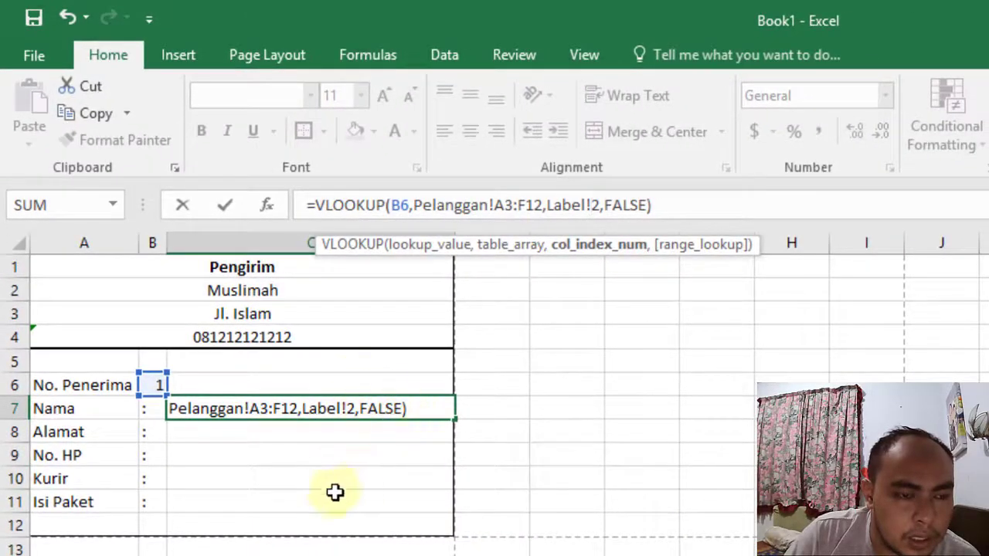
click(282, 462)
key(Escape)
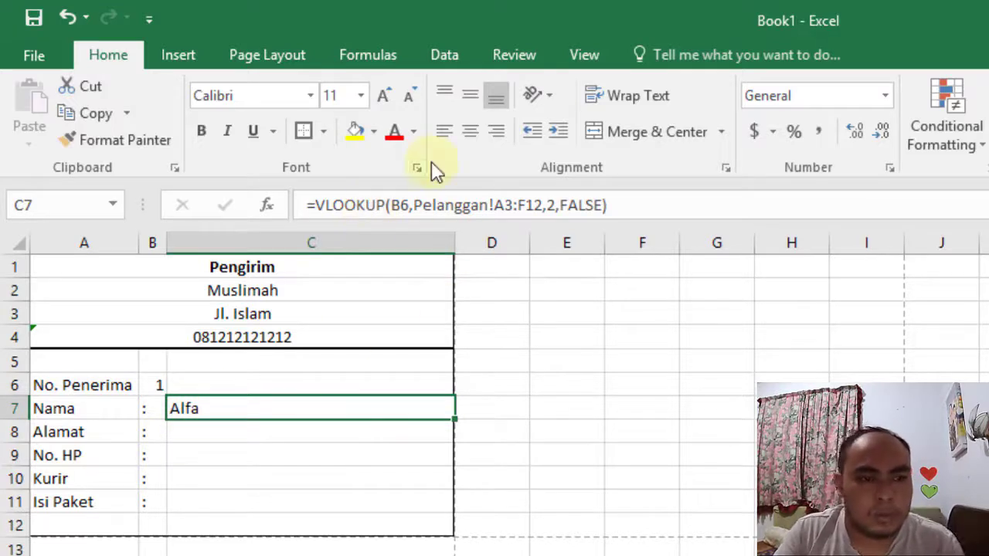
Make C7's lookup references absolute: $B$6 and Pelanggan!$A$3:$F$12
click(402, 205)
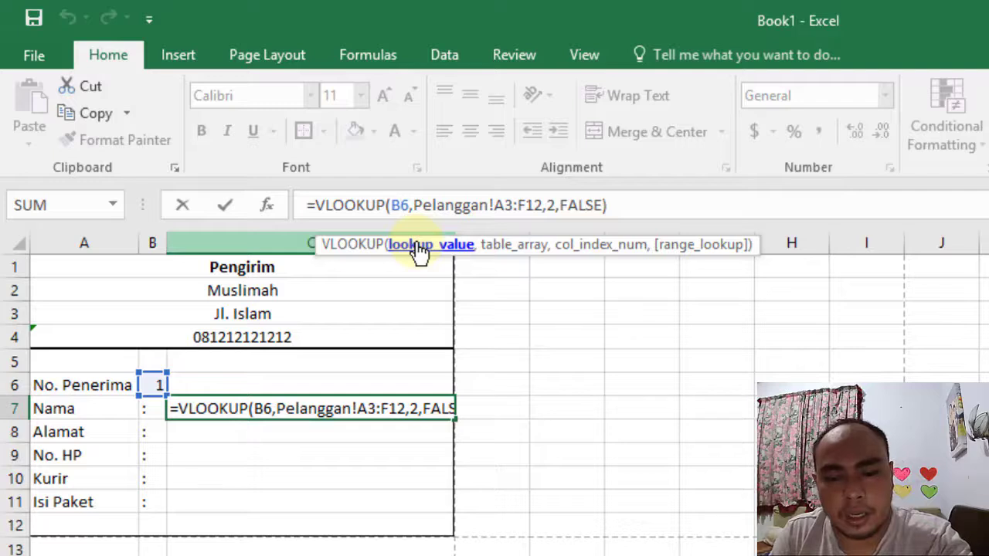
key(F4)
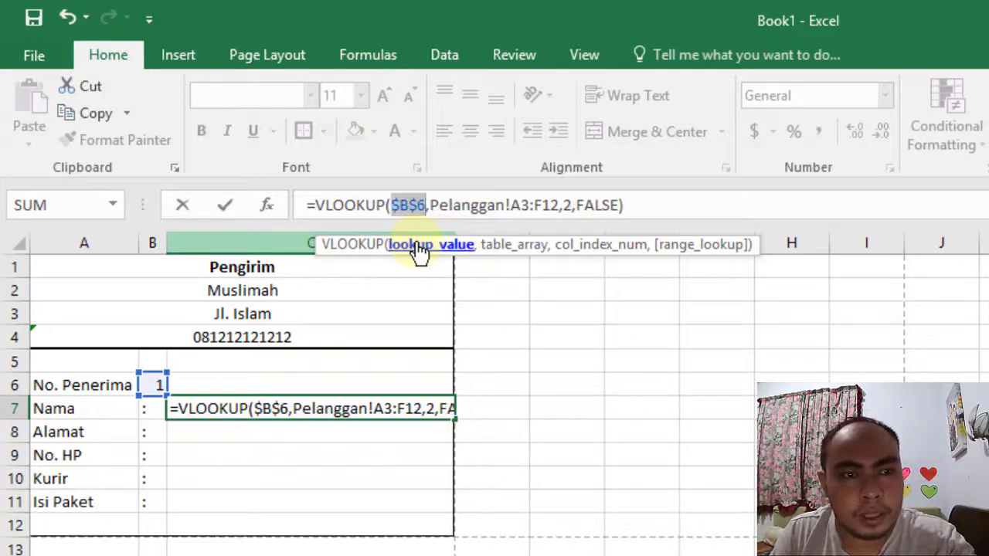
click(539, 204)
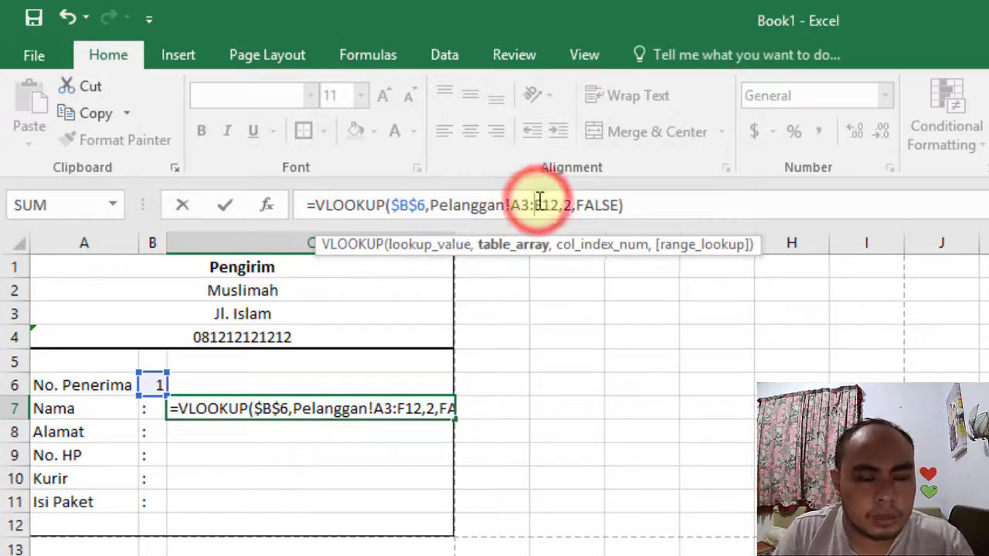
key(F4)
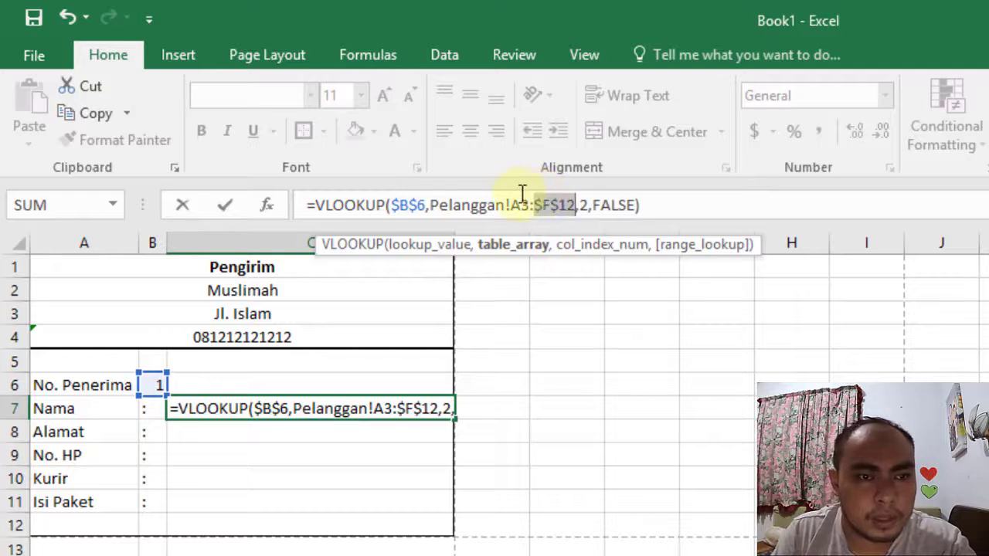
click(518, 197)
key(F4)
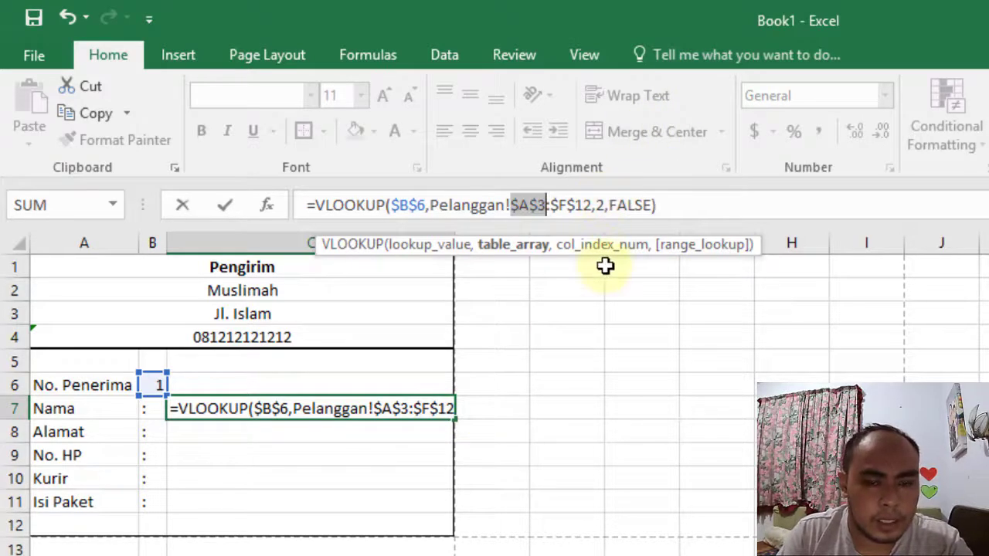
key(Return)
click(311, 405)
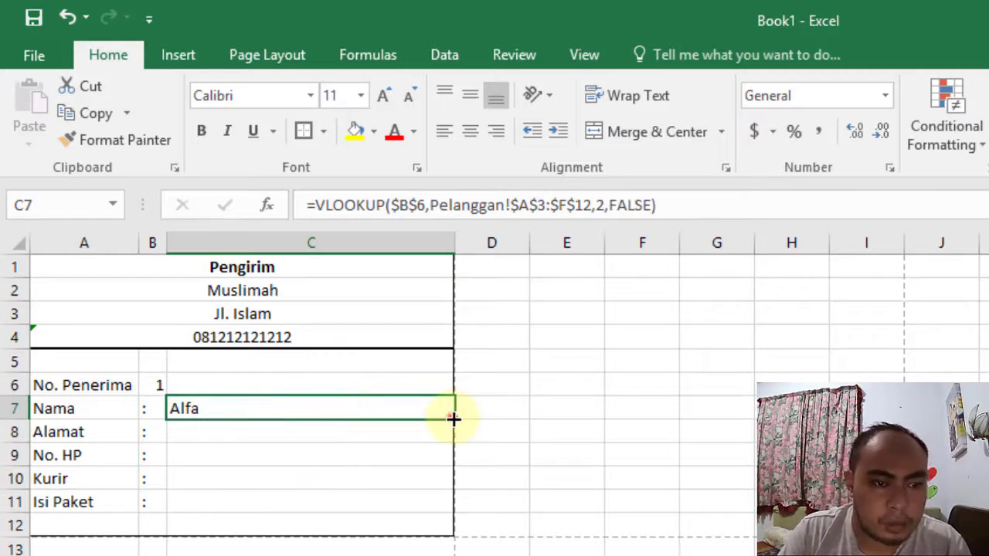
Fill C7's lookup down to C11 and set C8's Alamat column index to 3
drag(453, 418, 446, 506)
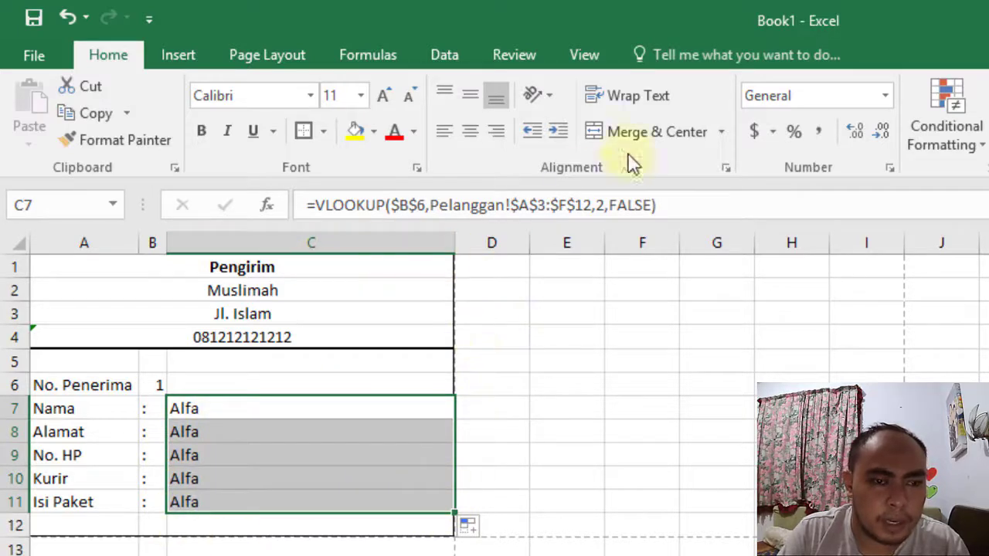
click(303, 430)
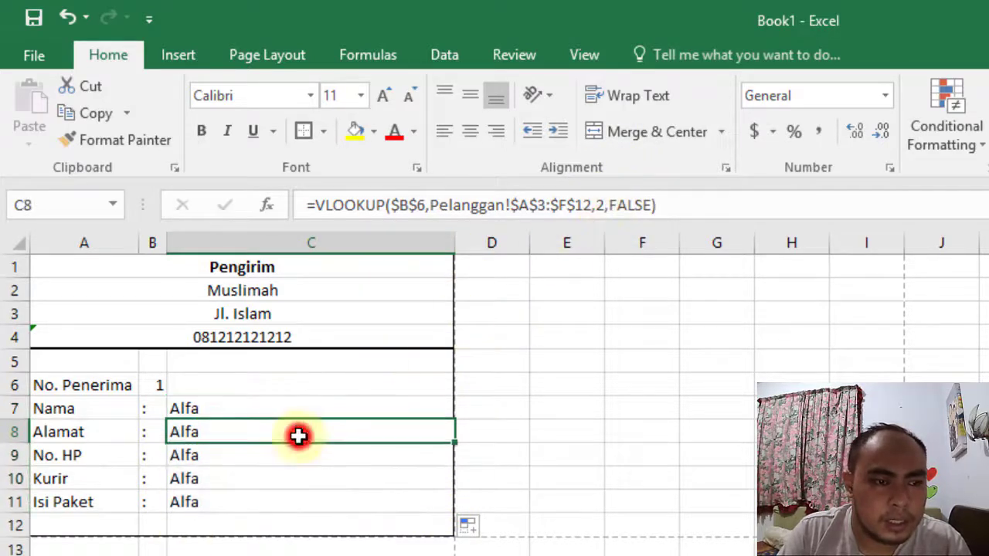
click(598, 208)
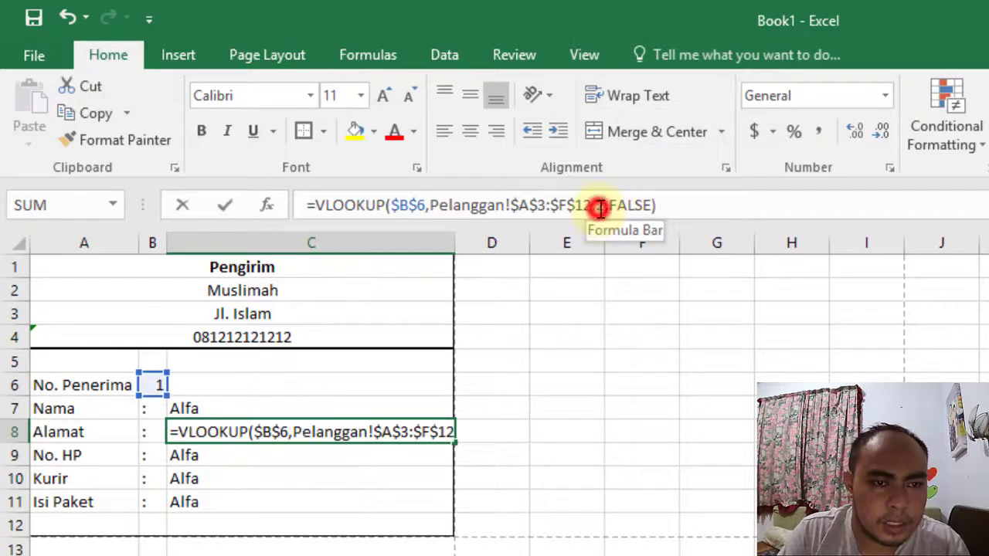
drag(596, 204, 605, 203)
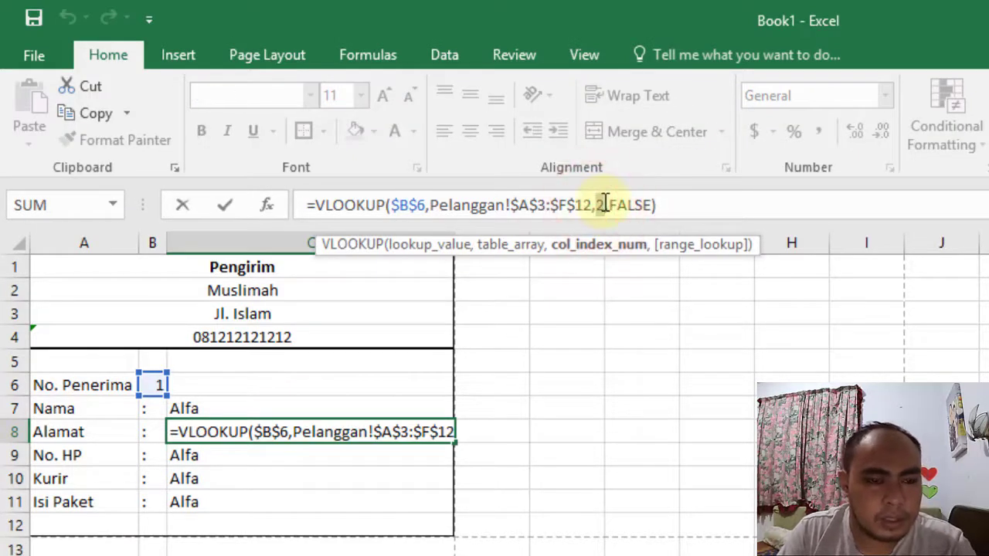
text(3)
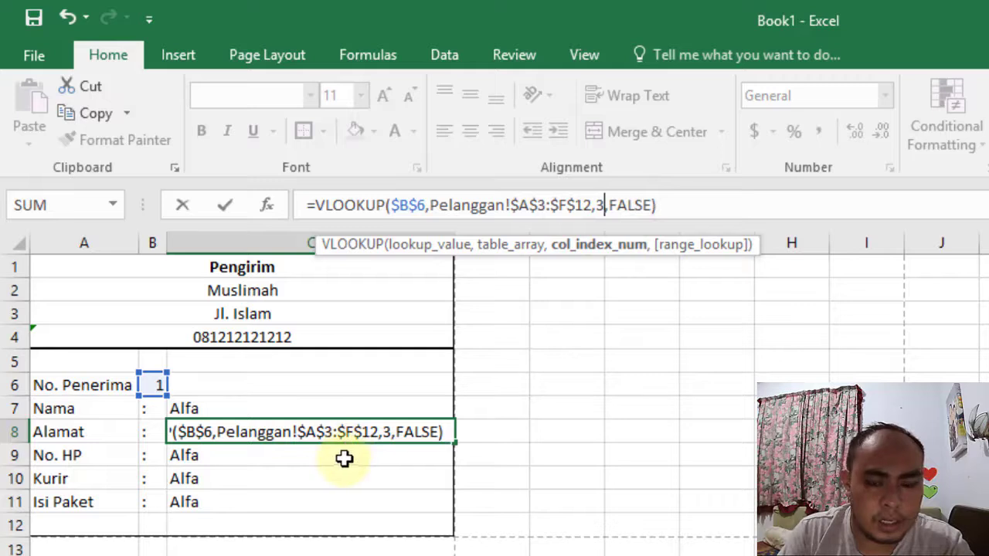
key(Return)
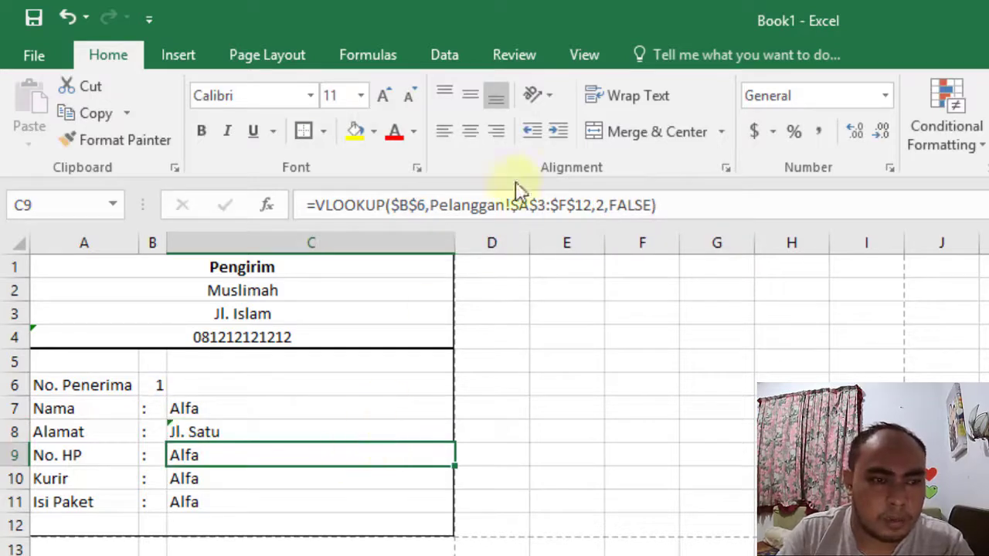
Set column indexes 4, 5 and 6 for No. HP, Kurir and Isi Paket in C9–C11
double_click(597, 205)
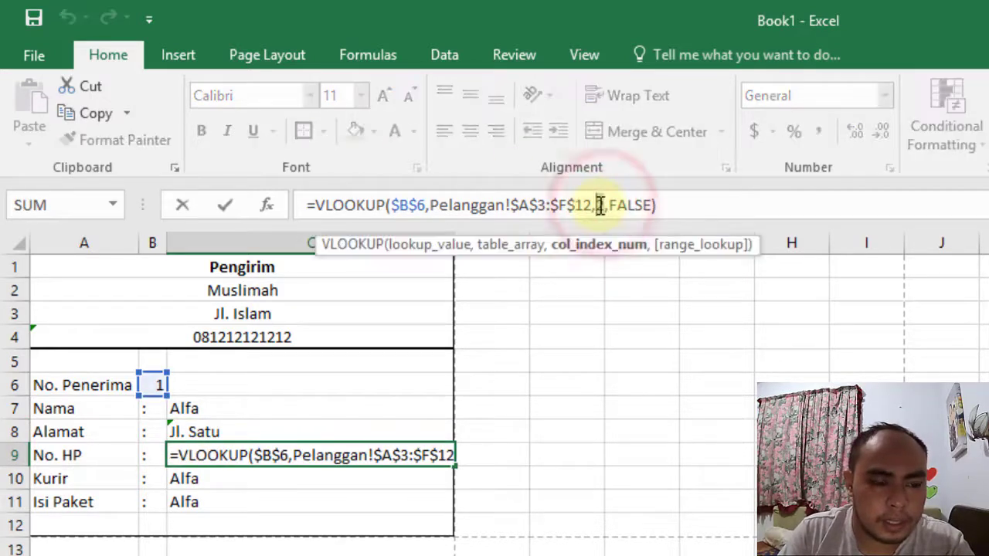
text(4)
key(Return)
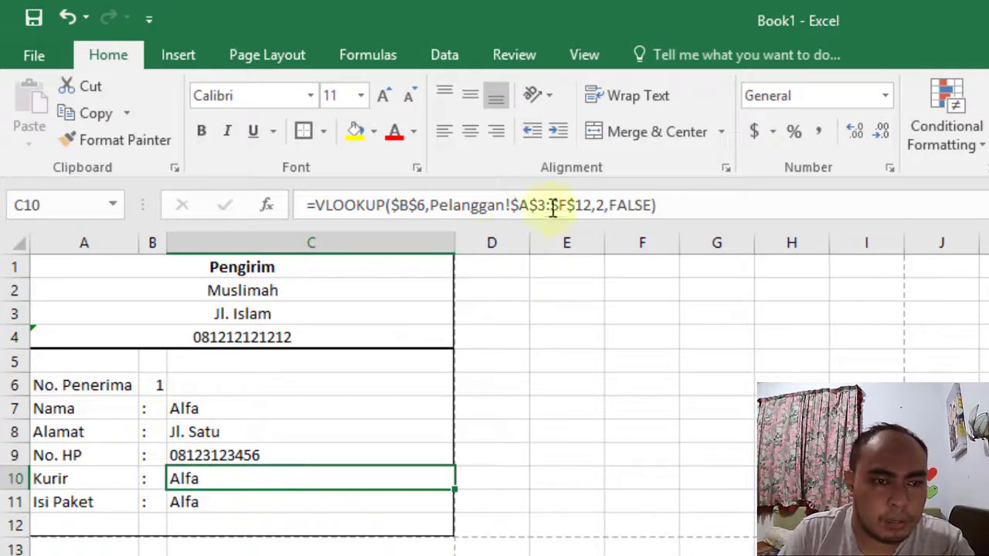
click(594, 206)
key(BackSpace)
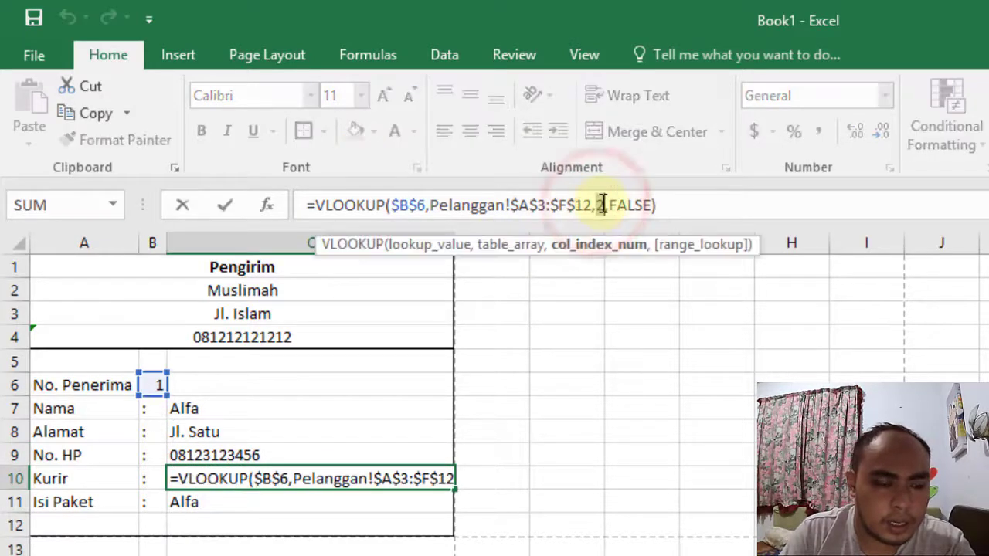
text(5)
key(Return)
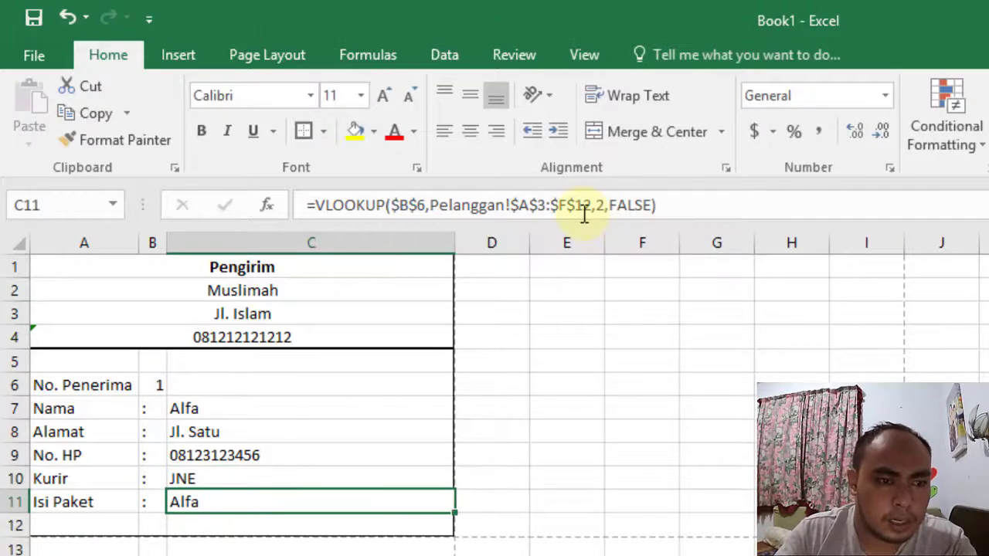
click(253, 504)
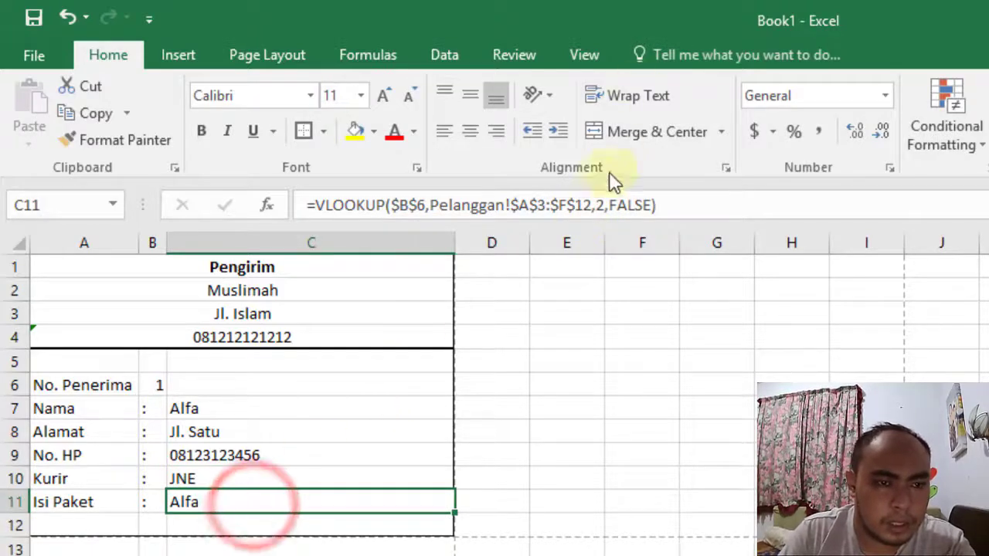
double_click(601, 203)
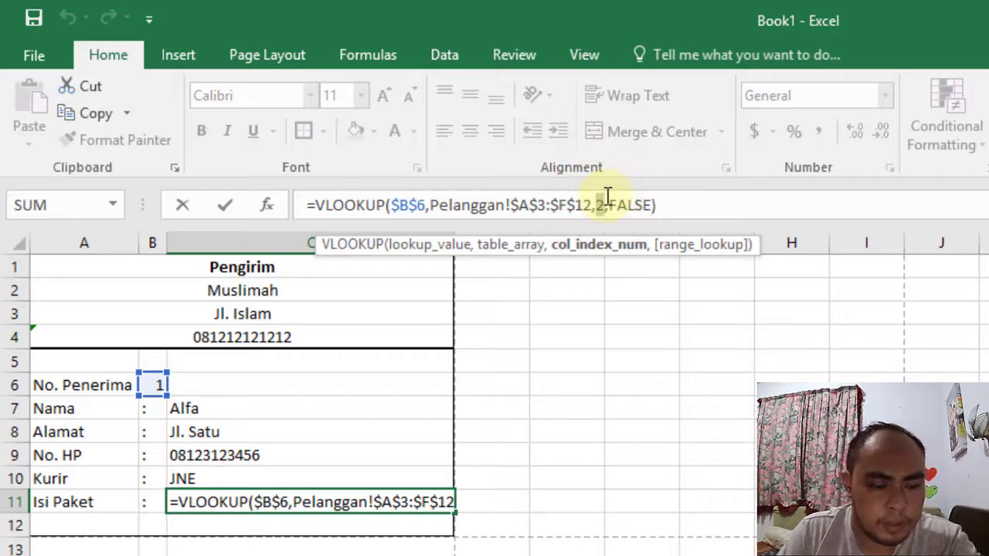
text(6)
click(387, 550)
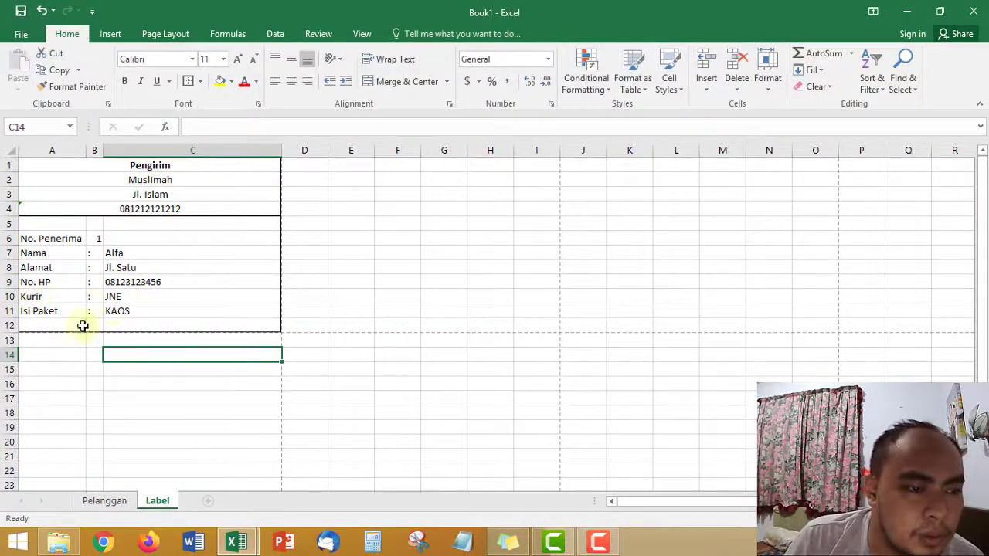
click(105, 501)
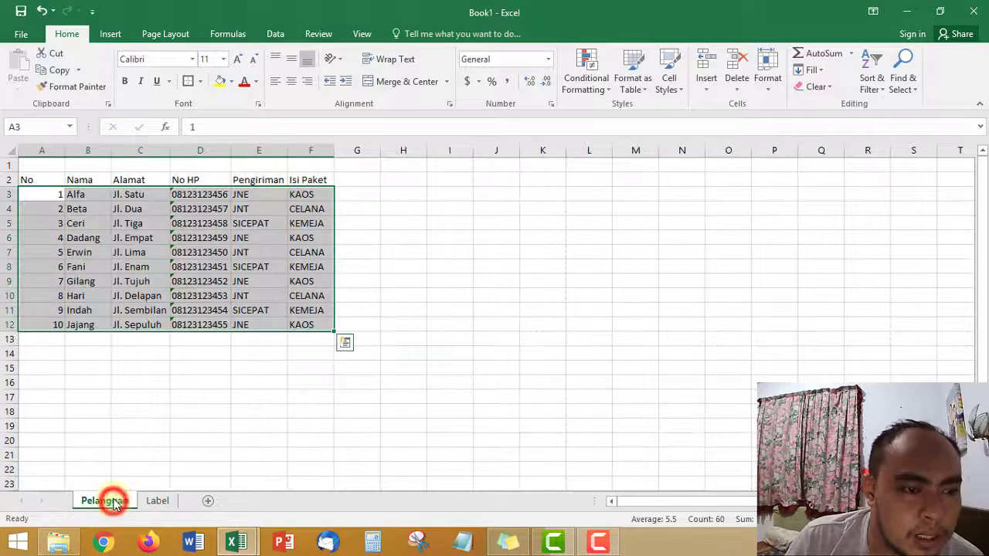
click(31, 194)
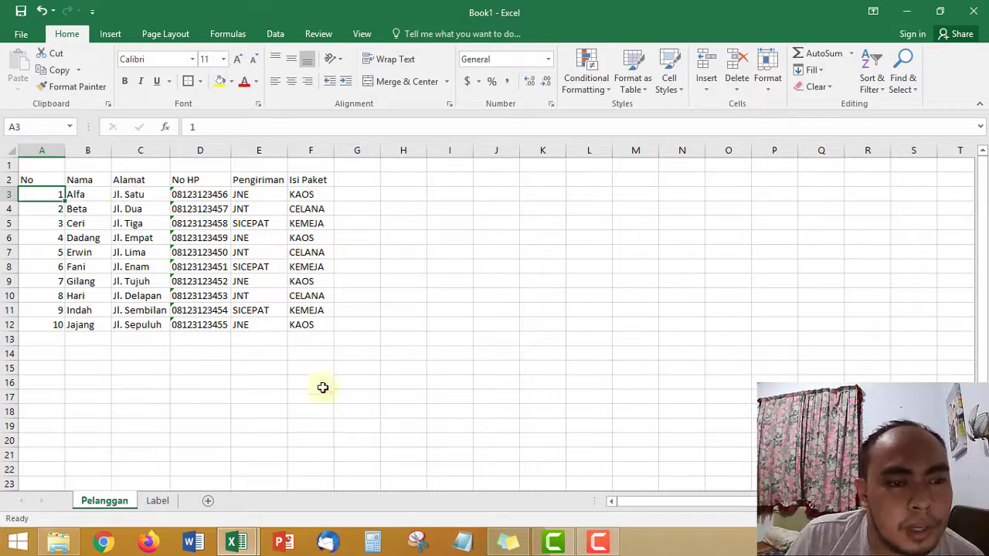
click(158, 501)
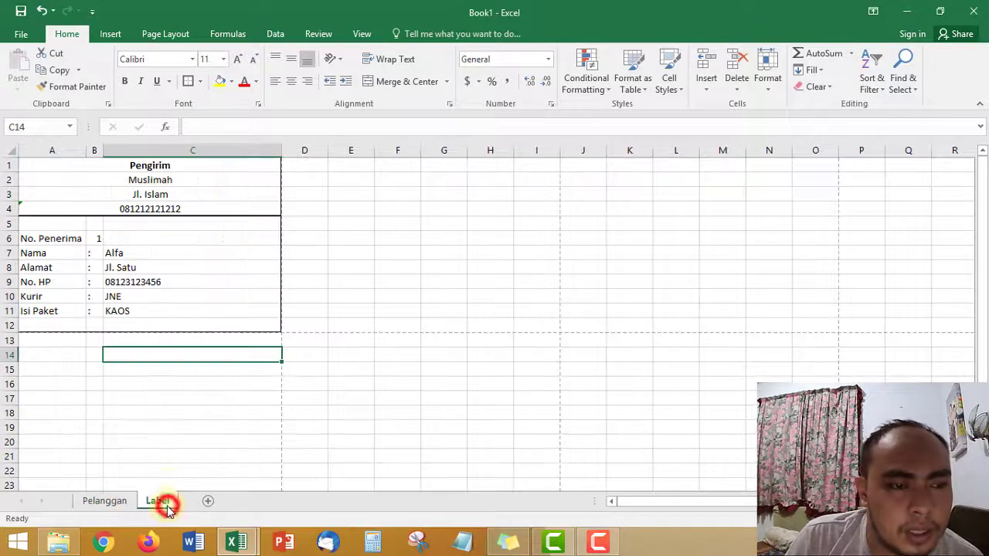
click(96, 241)
click(101, 502)
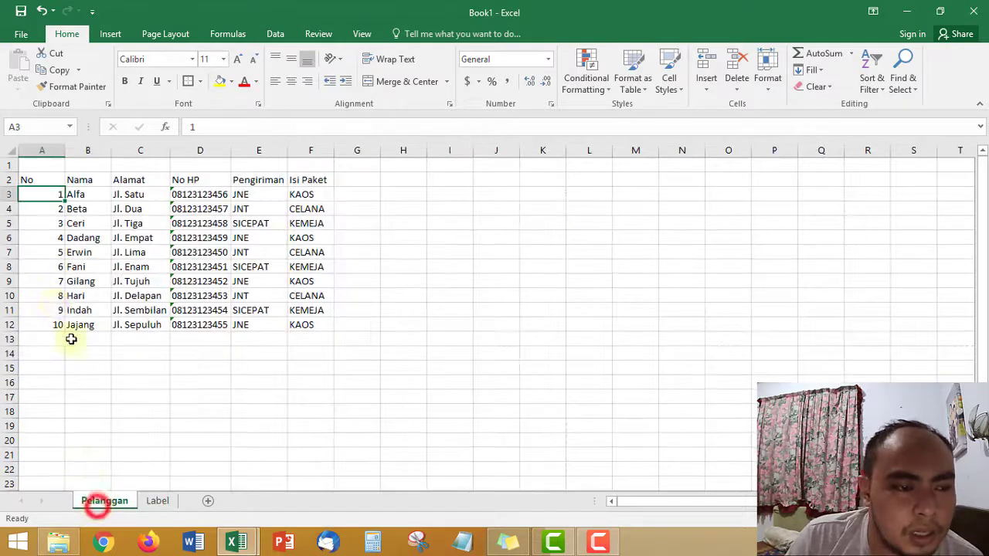
click(152, 501)
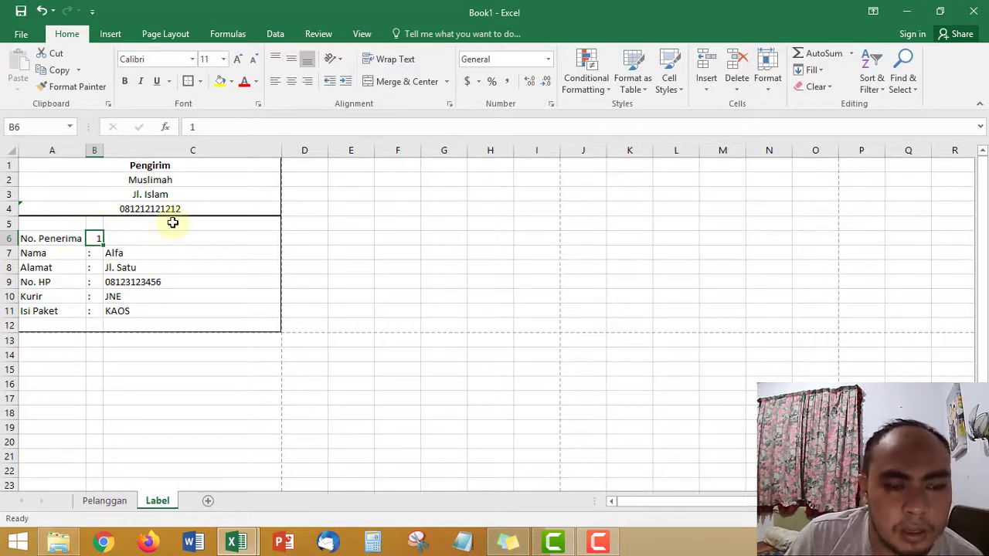
Enter 7 as the No. Penerima and compare with customer 7 on Pelanggan
text(7)
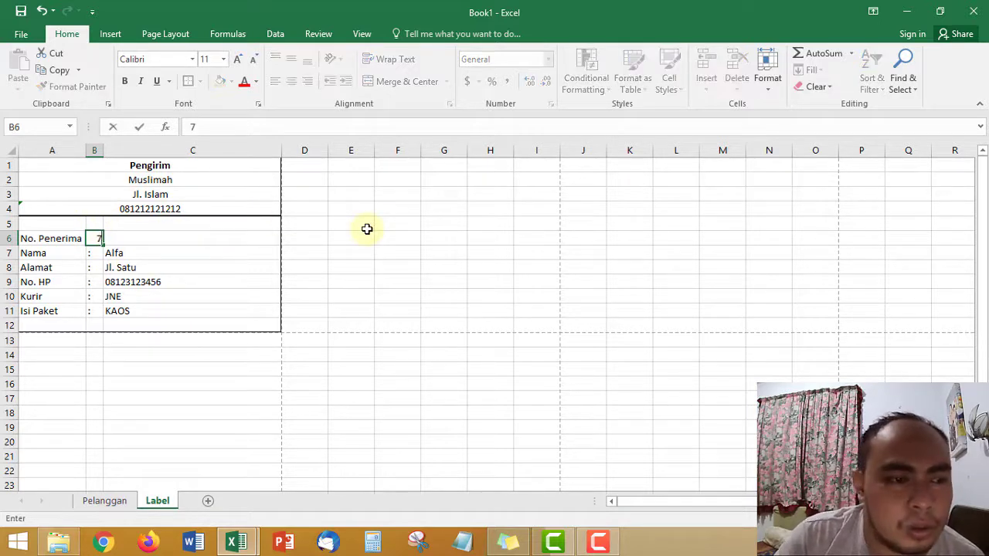
key(Return)
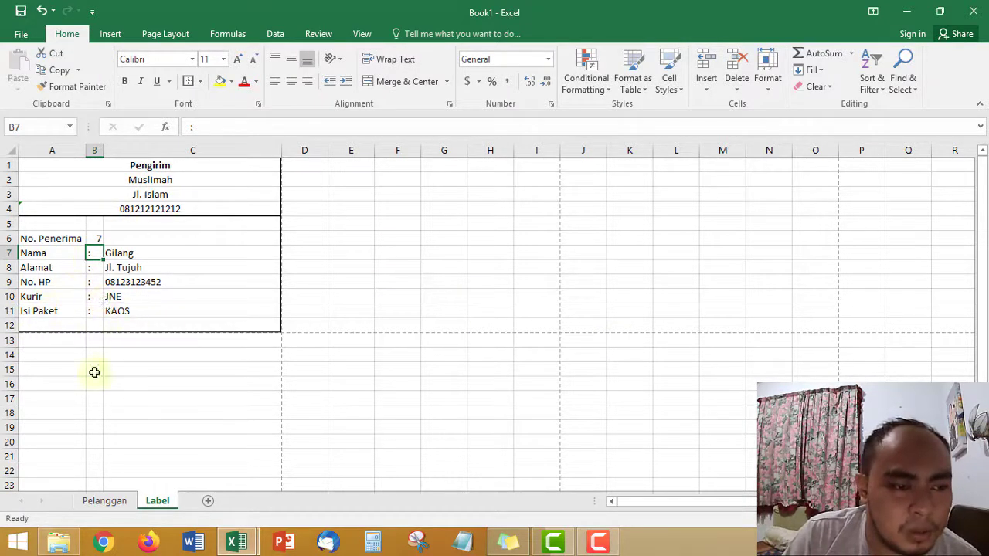
click(107, 502)
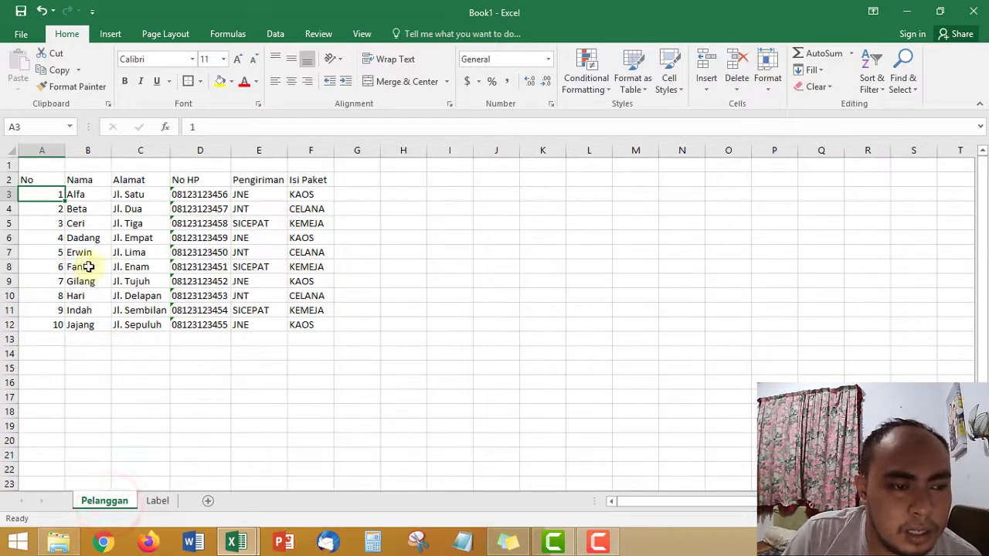
click(156, 502)
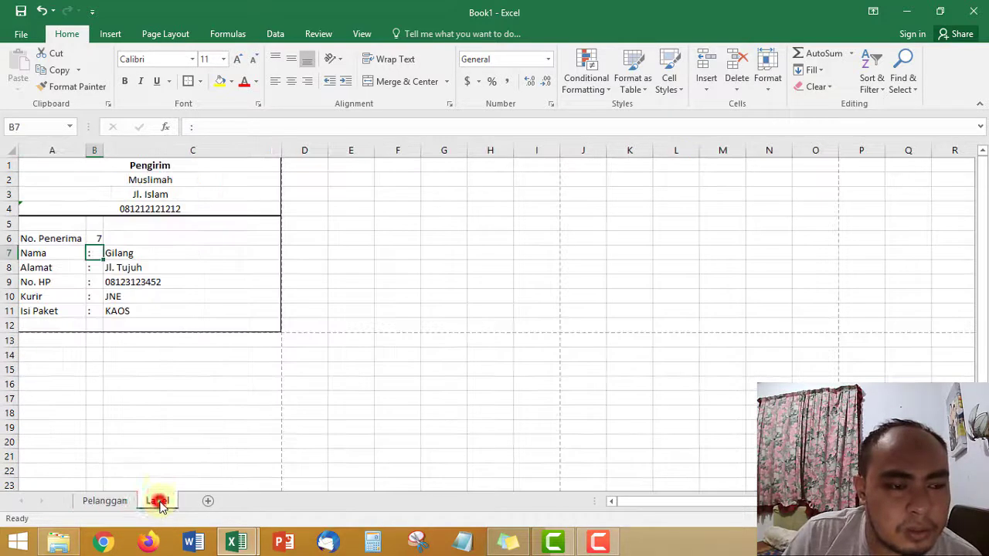
Change No. Penerima to 8 and compare the label (Hari, JNT, CELANA) with Pelanggan
click(93, 237)
text(8)
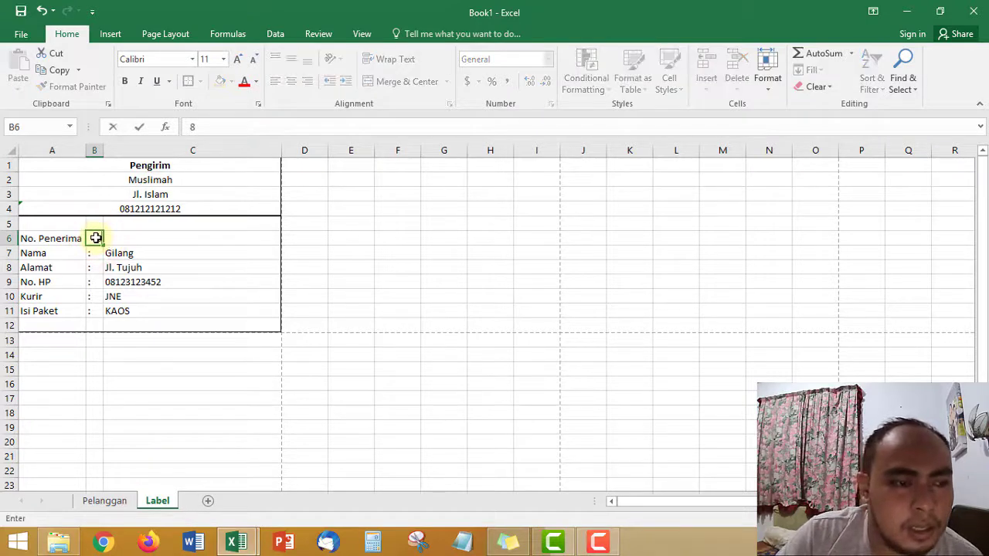
key(Return)
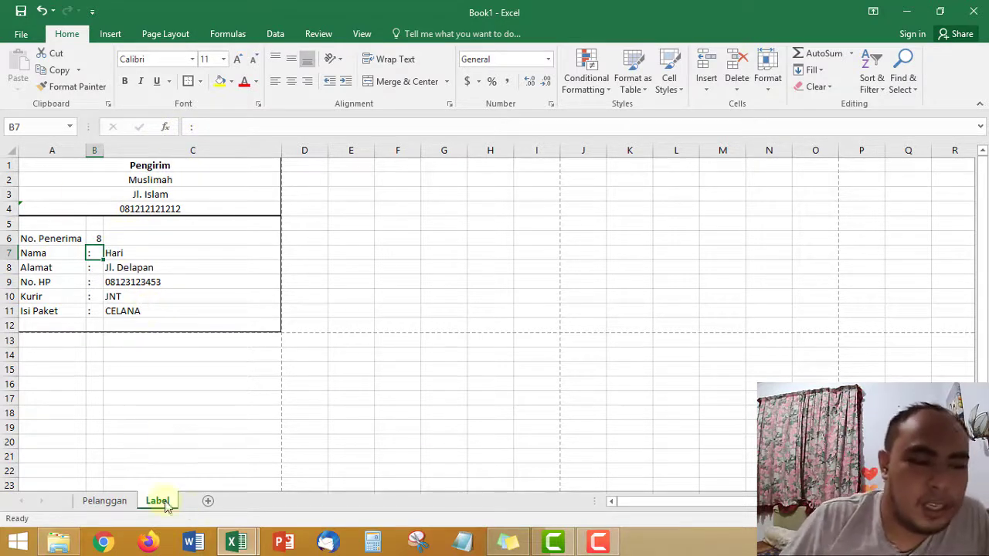
click(105, 501)
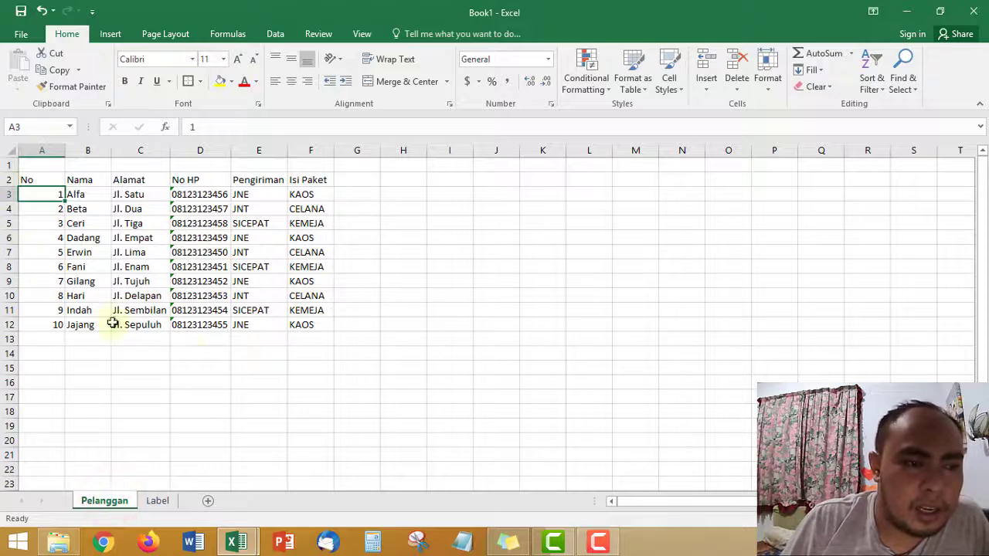
click(159, 501)
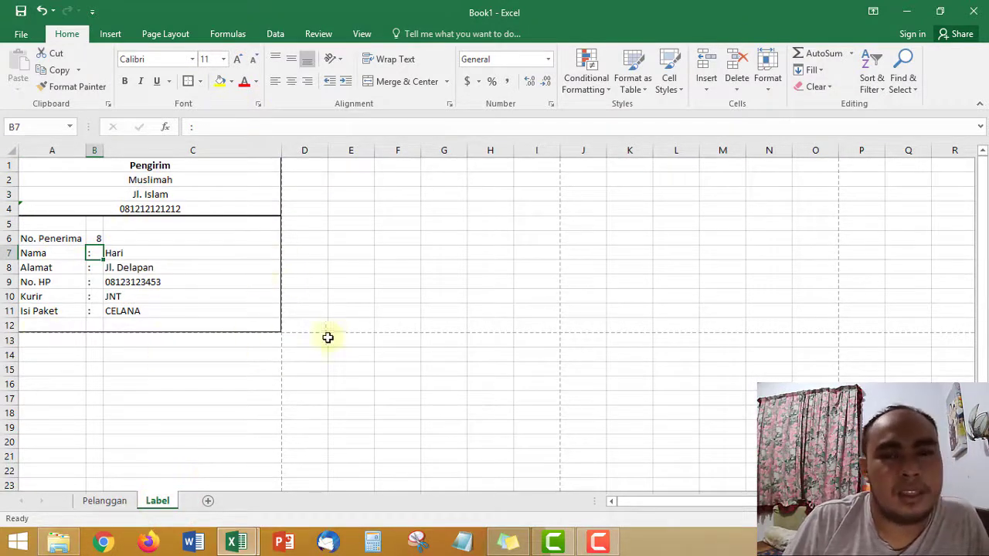
click(105, 500)
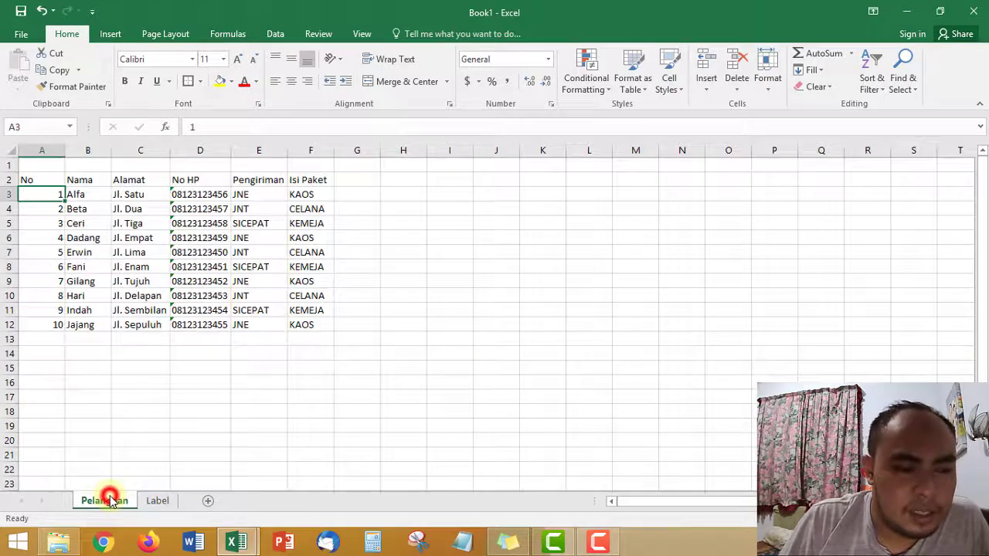
click(157, 500)
click(108, 501)
click(153, 501)
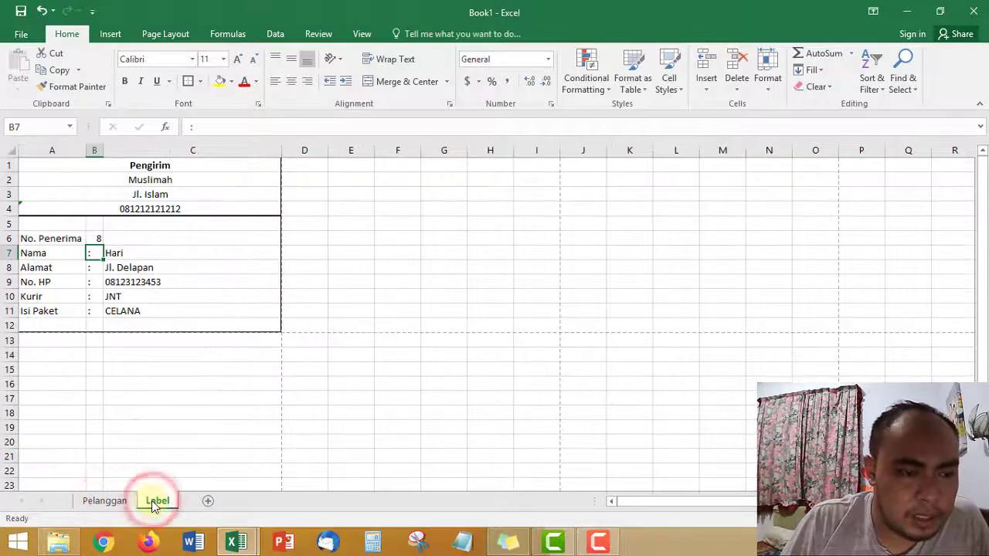
click(122, 501)
click(151, 500)
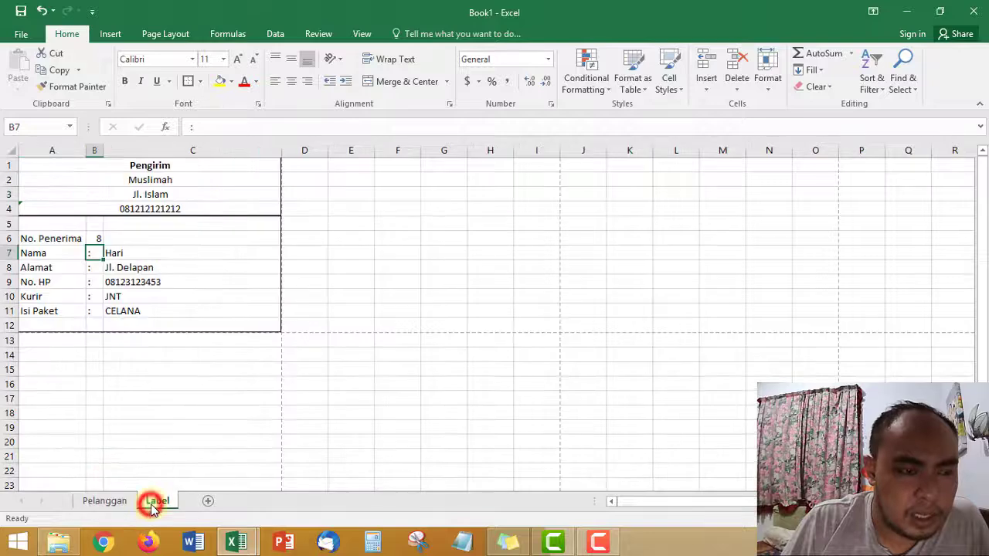
click(124, 502)
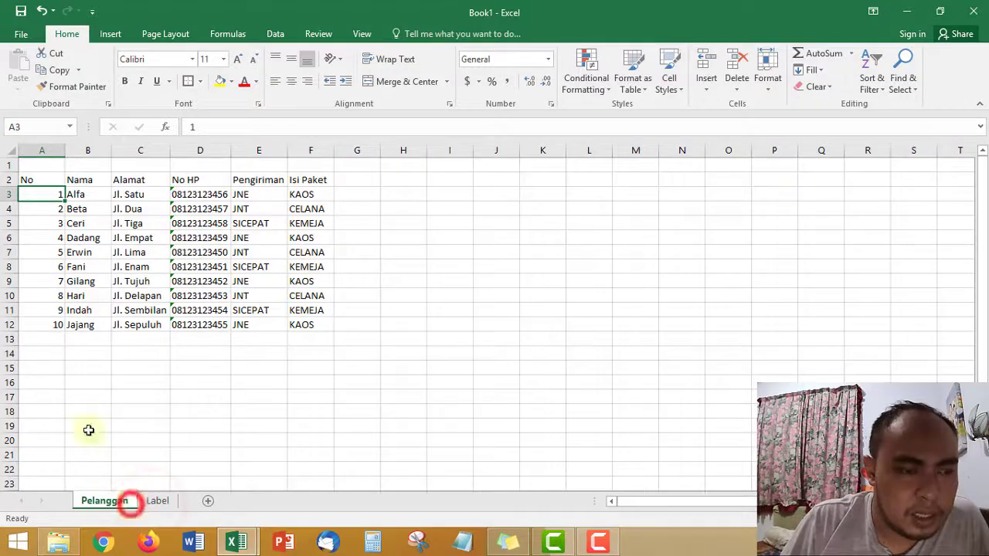
Copy the Pelanggan customer table A2:F12 and return to the Label sheet
click(31, 179)
drag(126, 179, 312, 323)
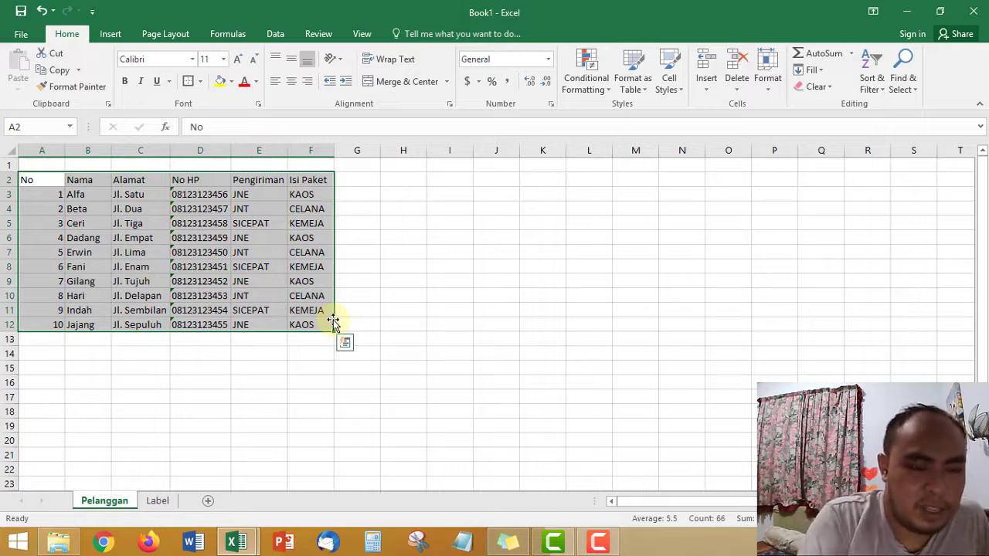
key(ctrl+c)
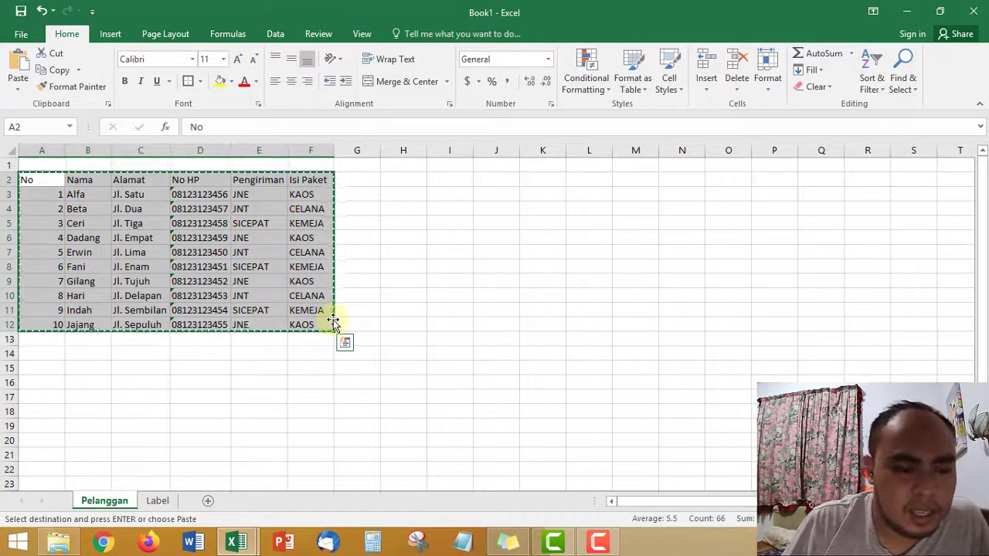
click(157, 502)
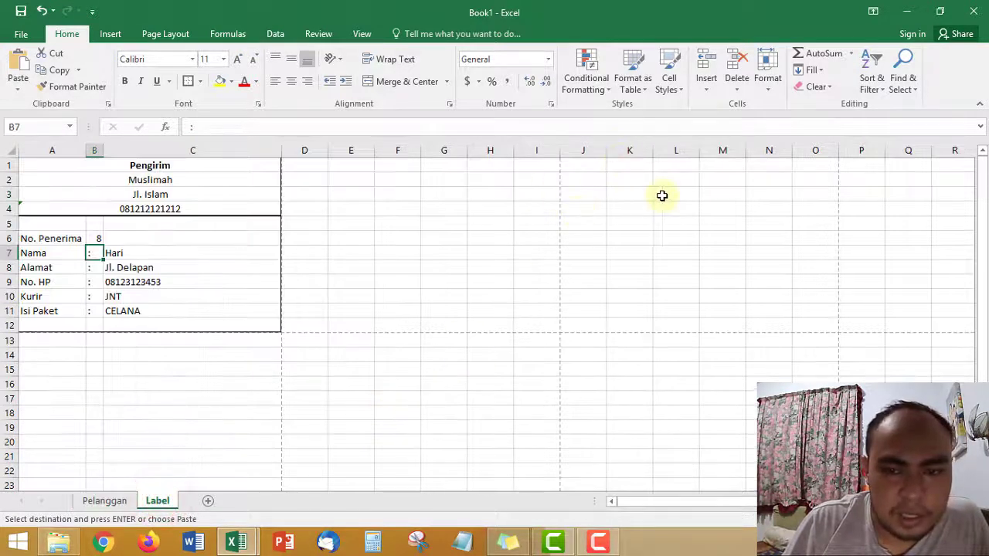
Paste the copied customer table at J3 on the Label sheet, beside the label
click(592, 172)
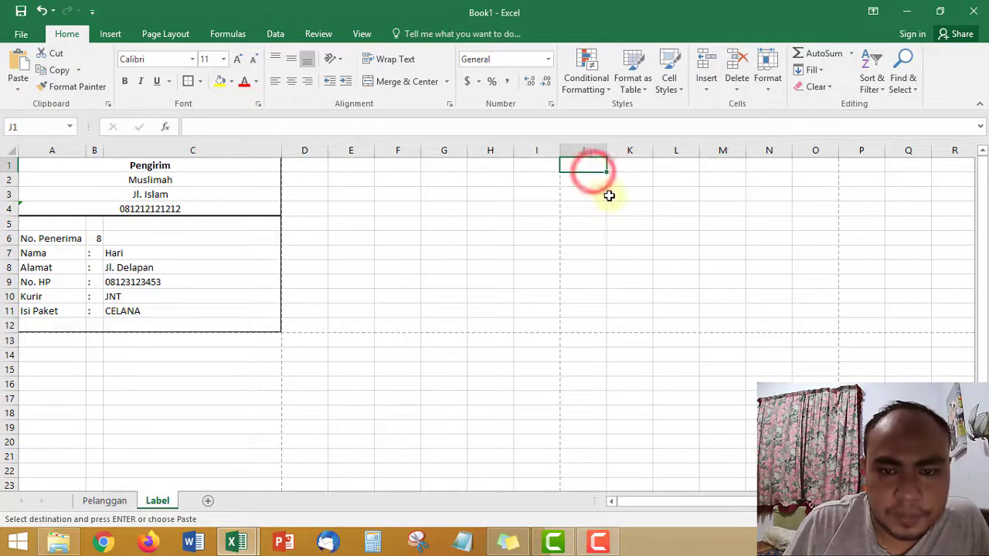
click(595, 200)
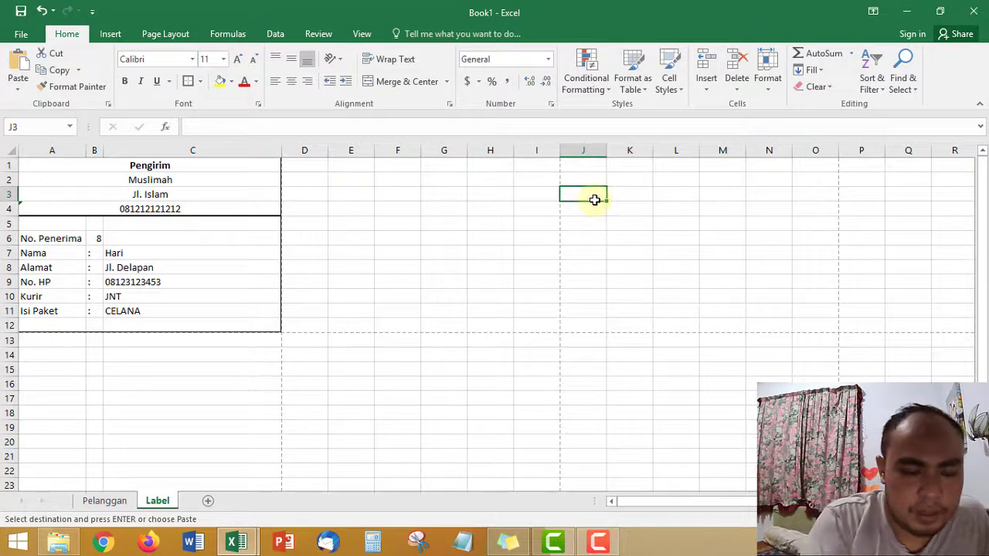
key(ctrl+v)
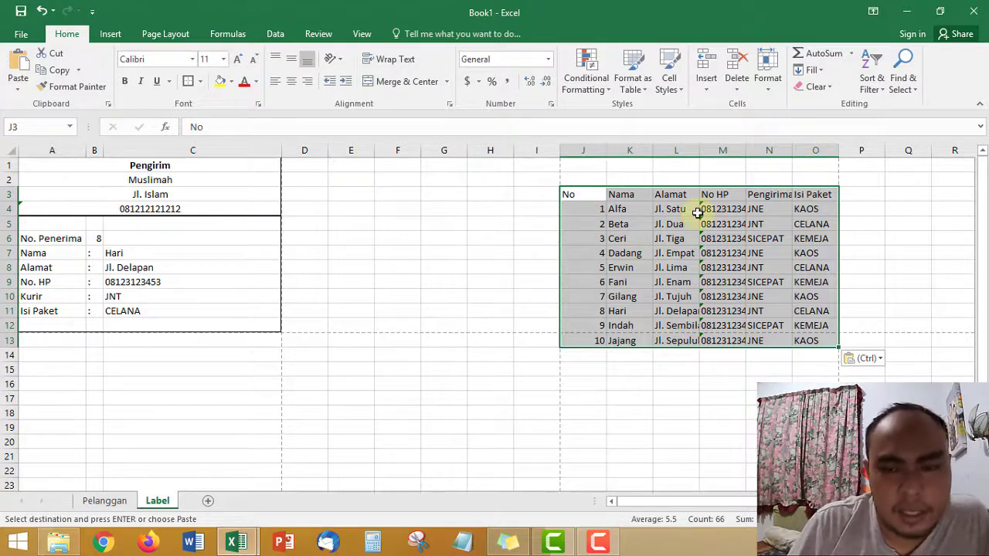
click(116, 250)
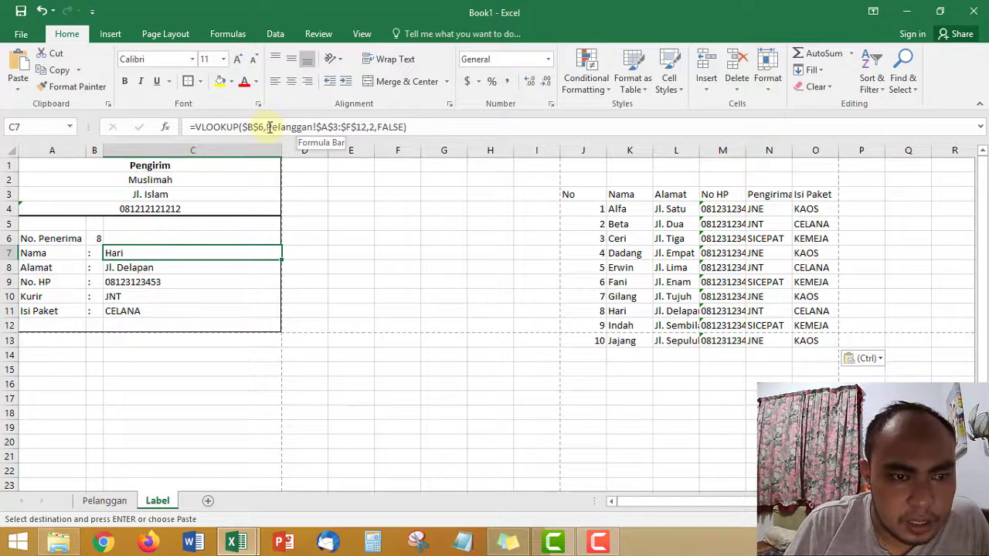
Replace the Pelanggan table reference in the Nama lookup in C7 with the pasted range J4:O13
drag(268, 126, 370, 127)
key(Delete)
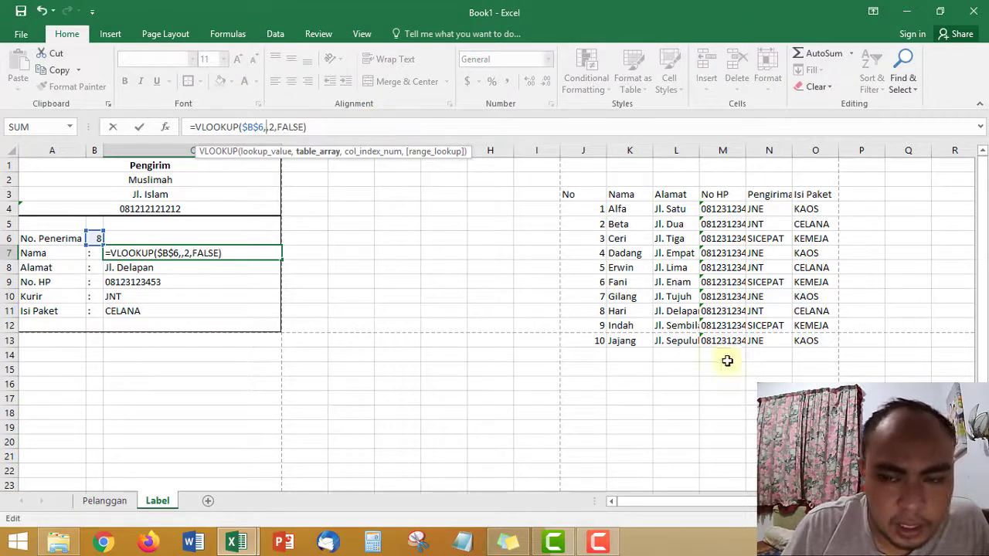
drag(668, 221, 835, 349)
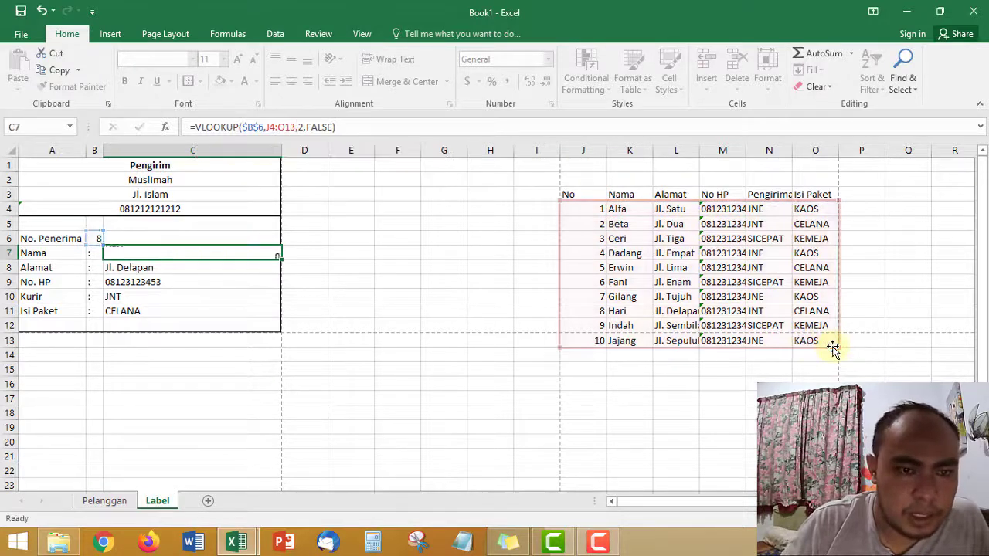
key(Return)
Copy the J4:O13 reference from C7's lookup formula for reuse
click(192, 252)
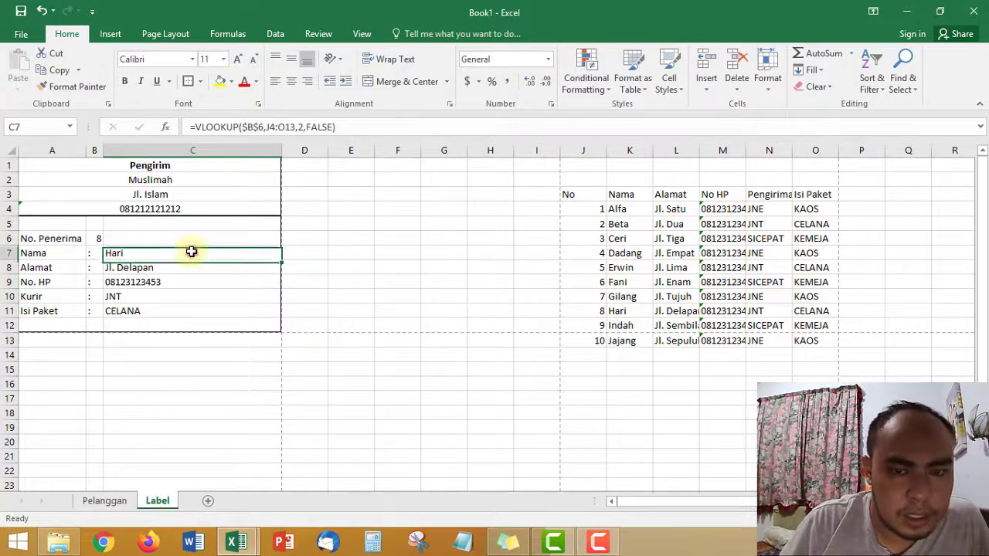
click(266, 127)
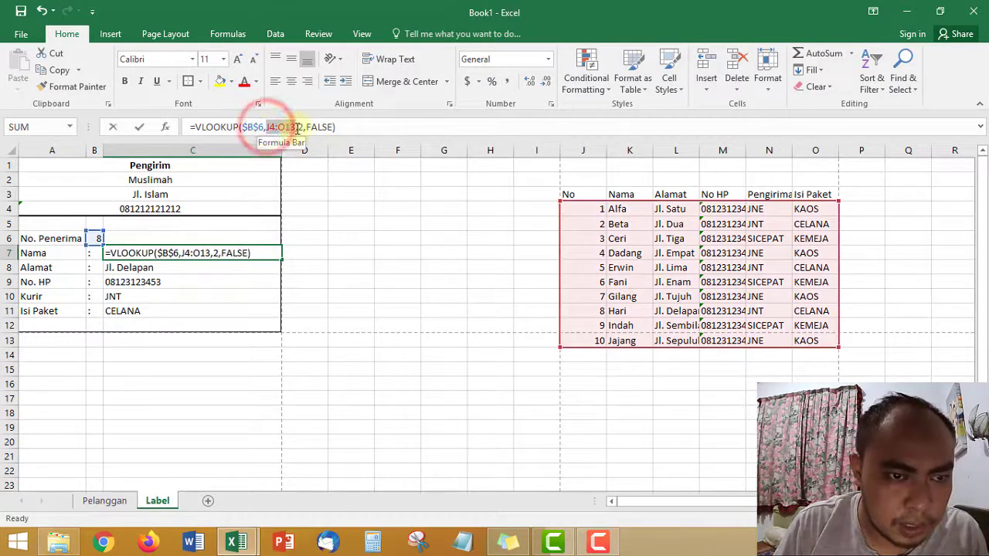
drag(266, 127, 295, 127)
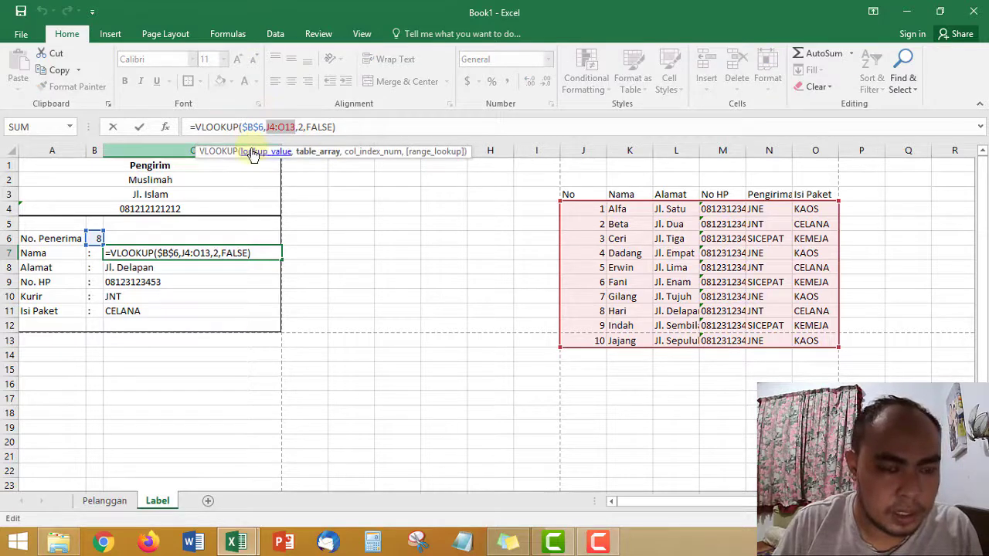
key(ctrl+c)
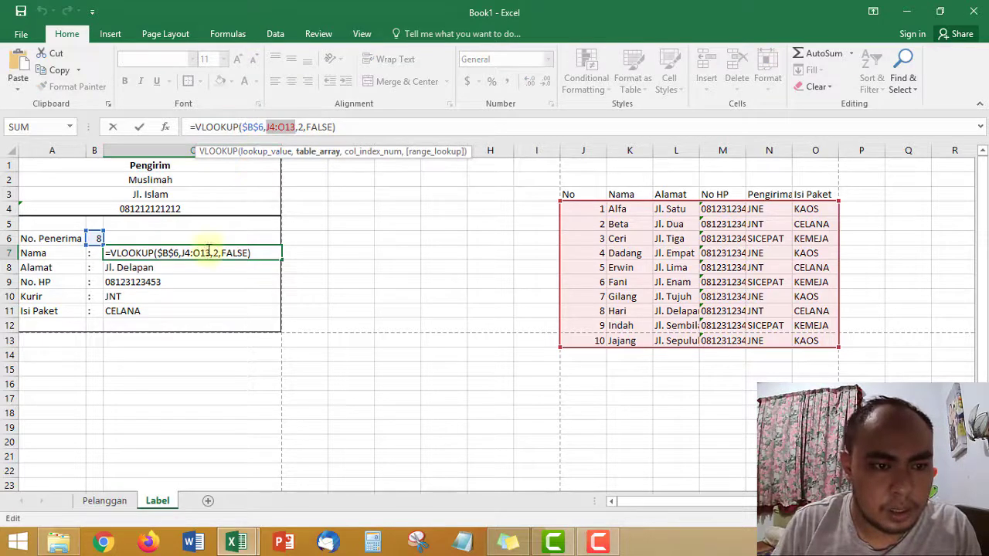
key(Escape)
Change the Alamat lookup in C8 to search J4:O13 instead of Pelanggan!$A$3:$F$12
click(138, 266)
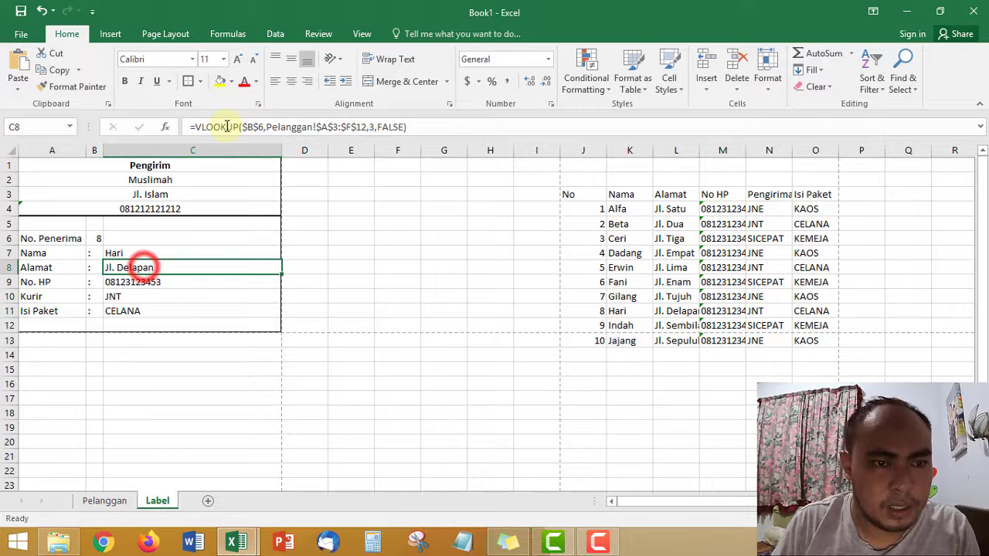
drag(266, 127, 334, 126)
click(296, 130)
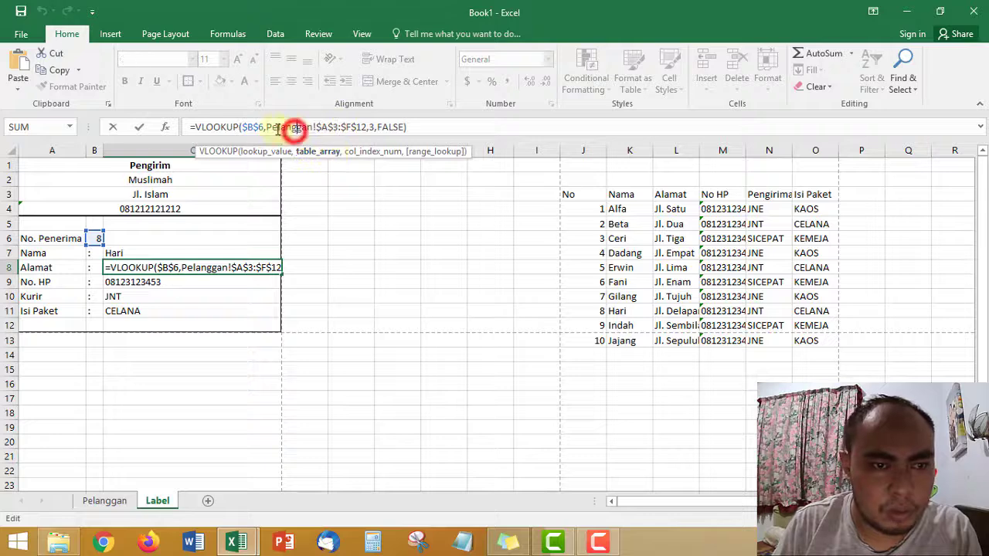
drag(266, 127, 365, 129)
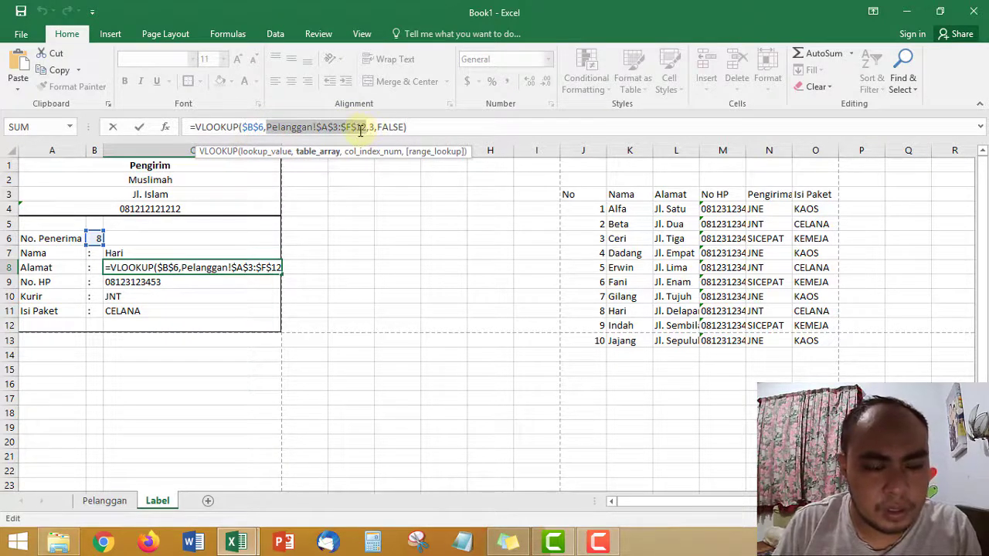
text(J4:O13)
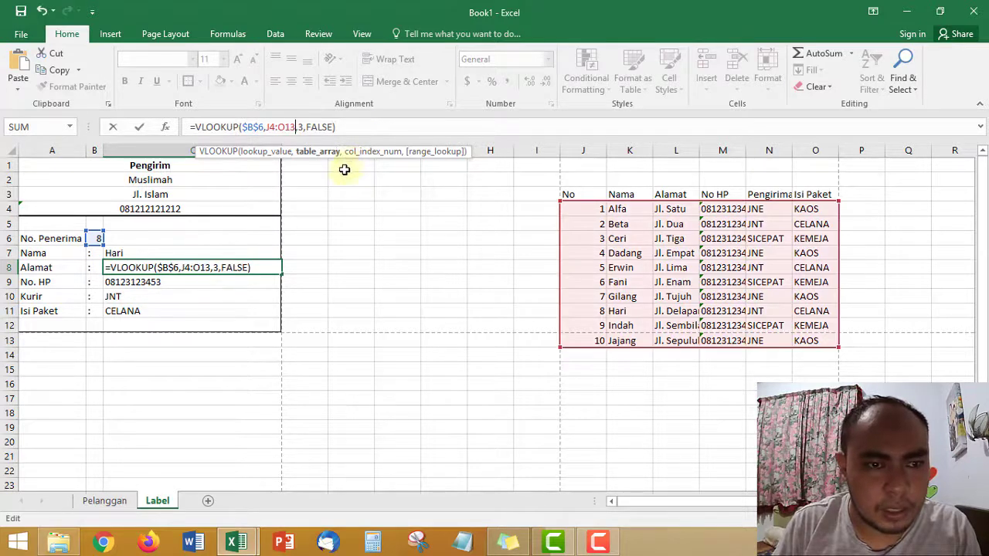
click(133, 281)
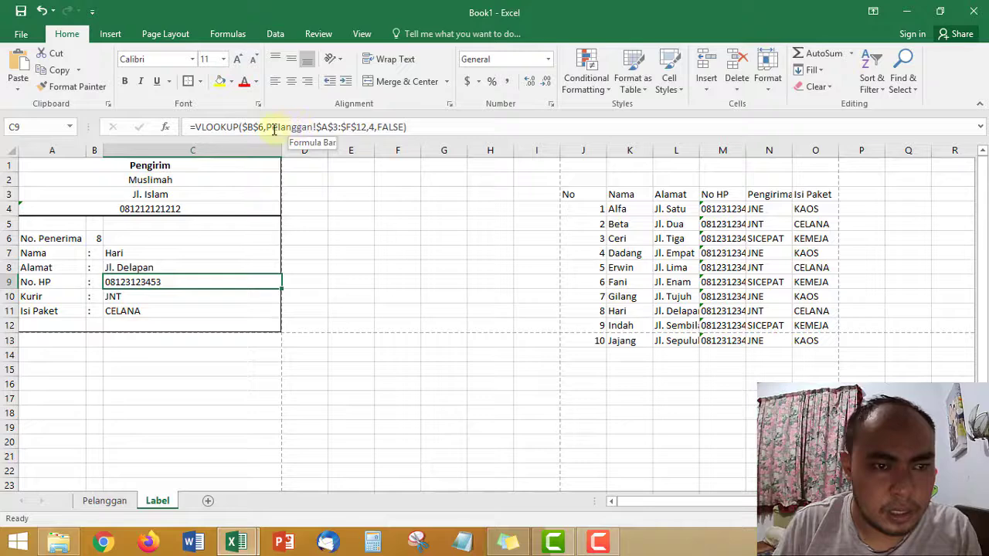
Paste J4:O13 over the Pelanggan reference in the No. HP and Kurir lookups in C9 and C10
drag(268, 127, 368, 127)
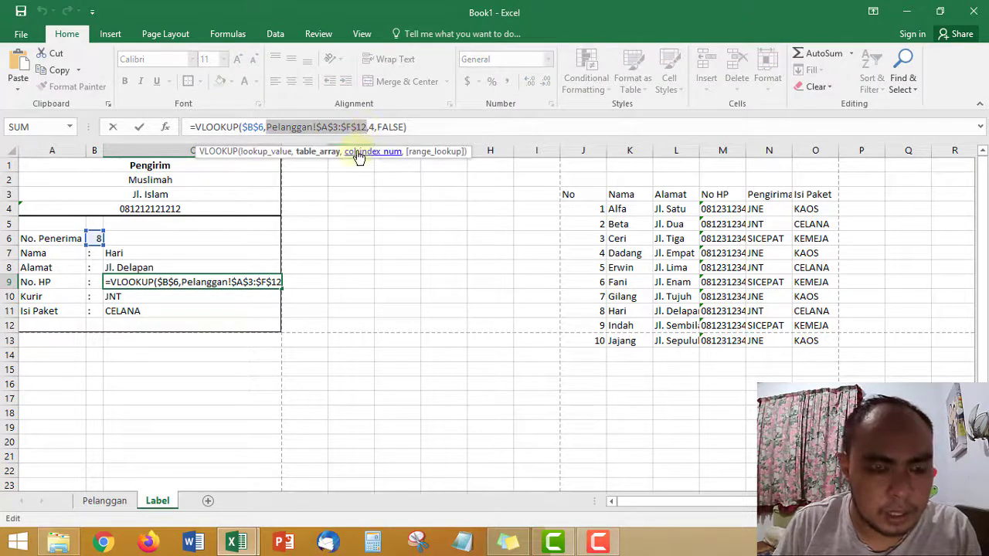
key(ctrl+v)
click(174, 296)
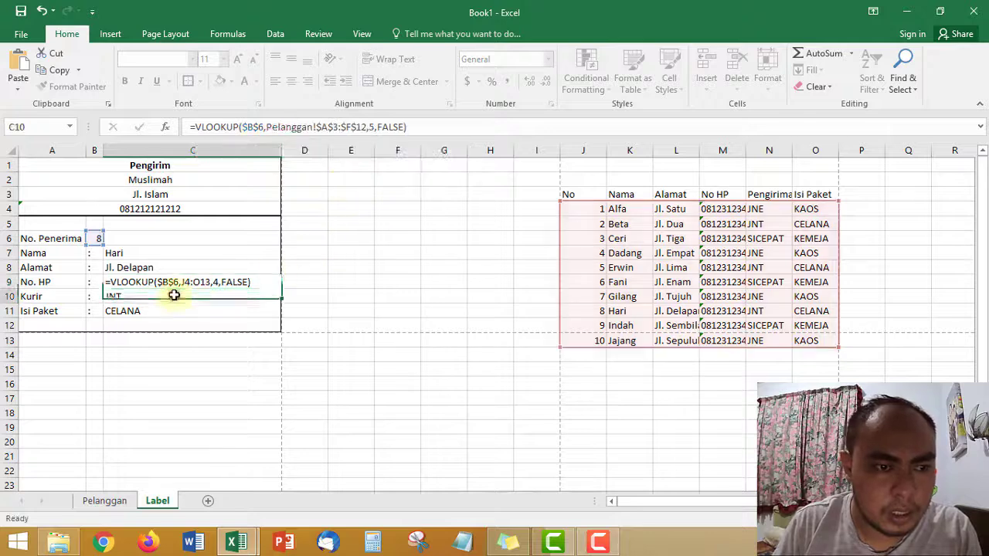
drag(269, 127, 367, 129)
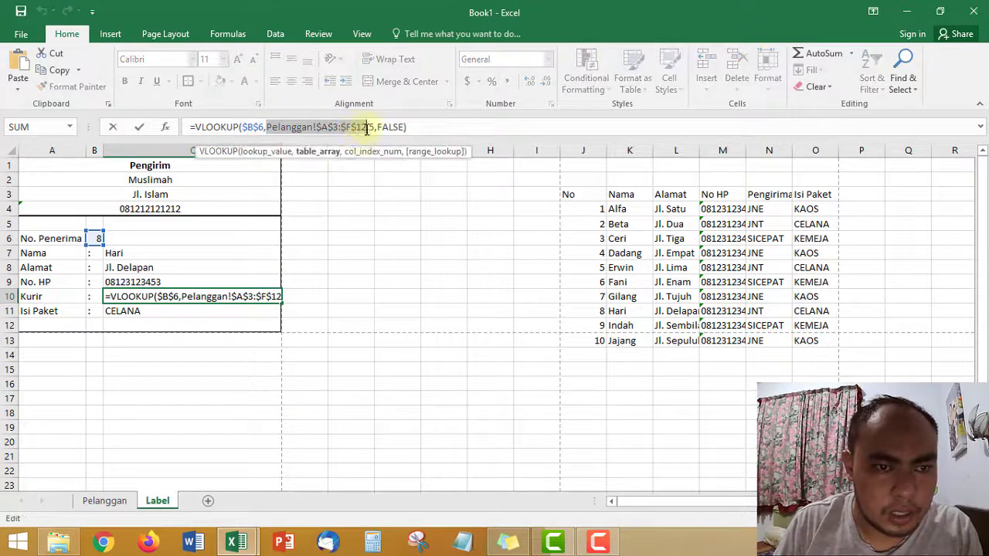
key(ctrl+v)
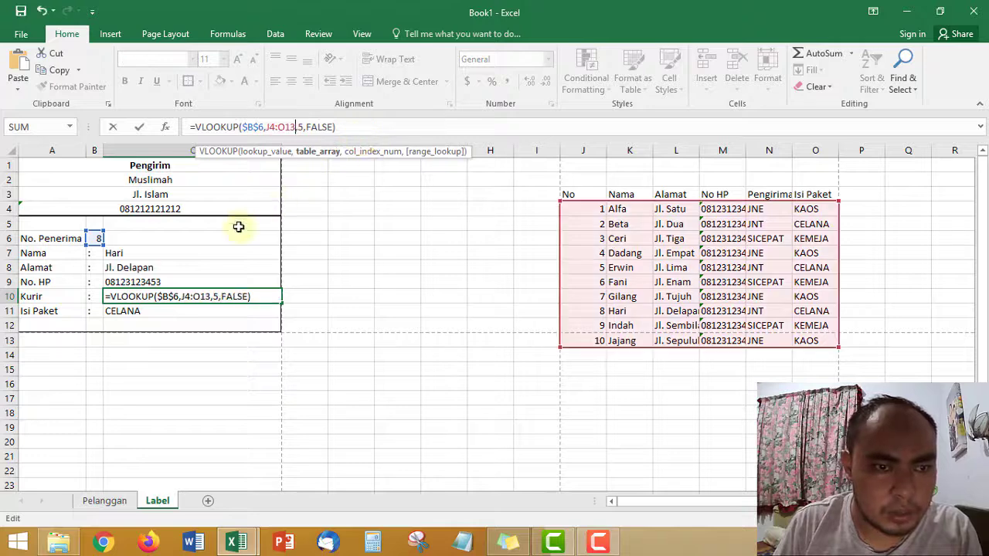
click(157, 310)
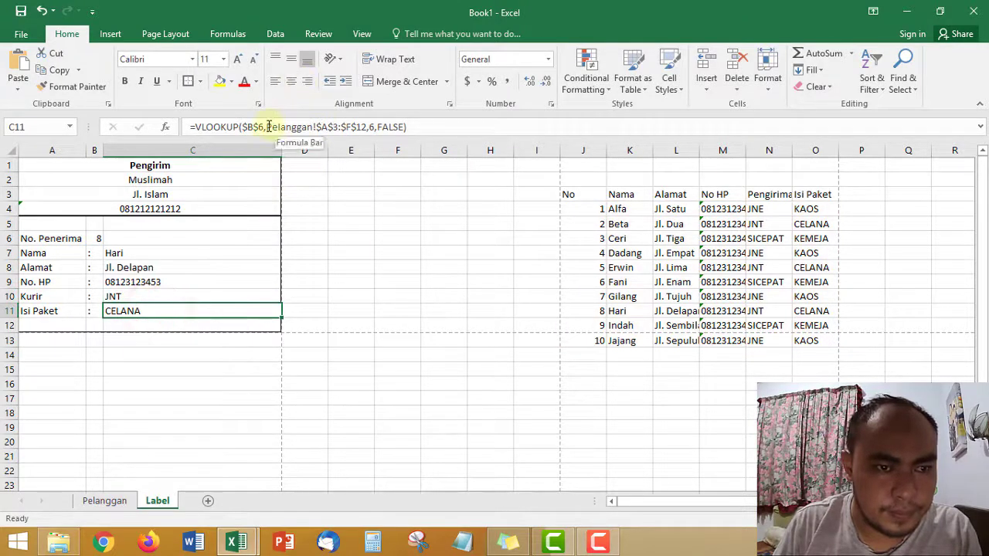
Point the Isi Paket lookup in C11 at J4:O13 and check the label's results
drag(268, 127, 368, 126)
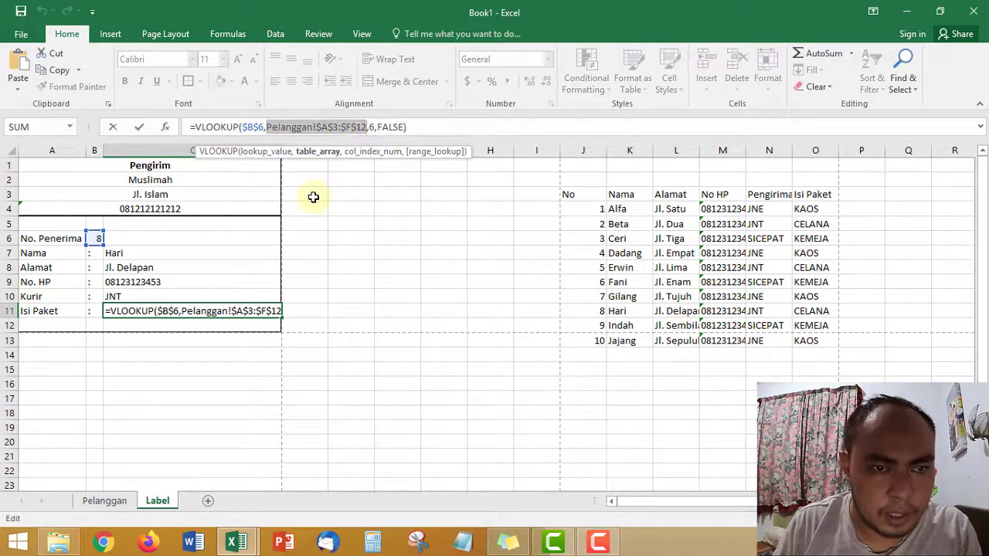
key(ctrl+v)
click(211, 309)
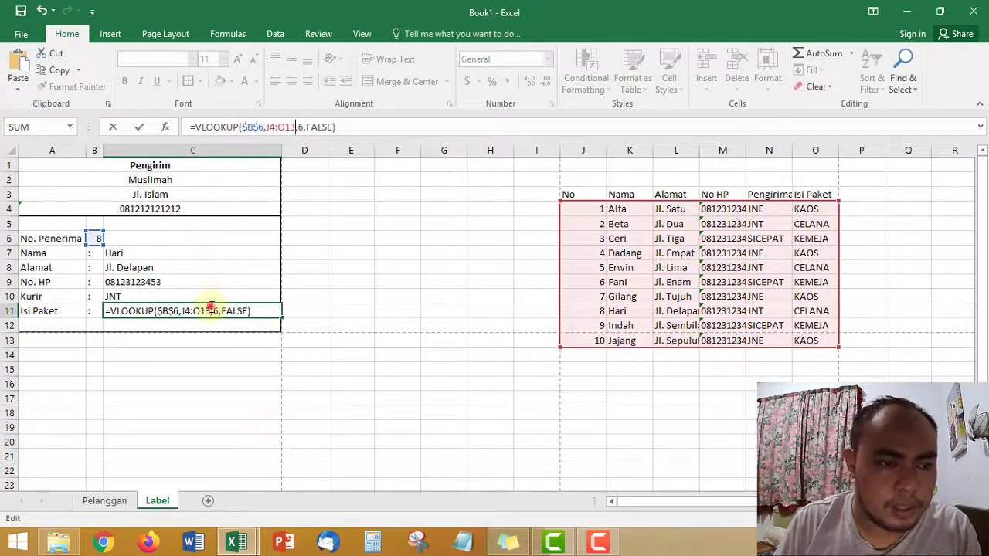
click(226, 272)
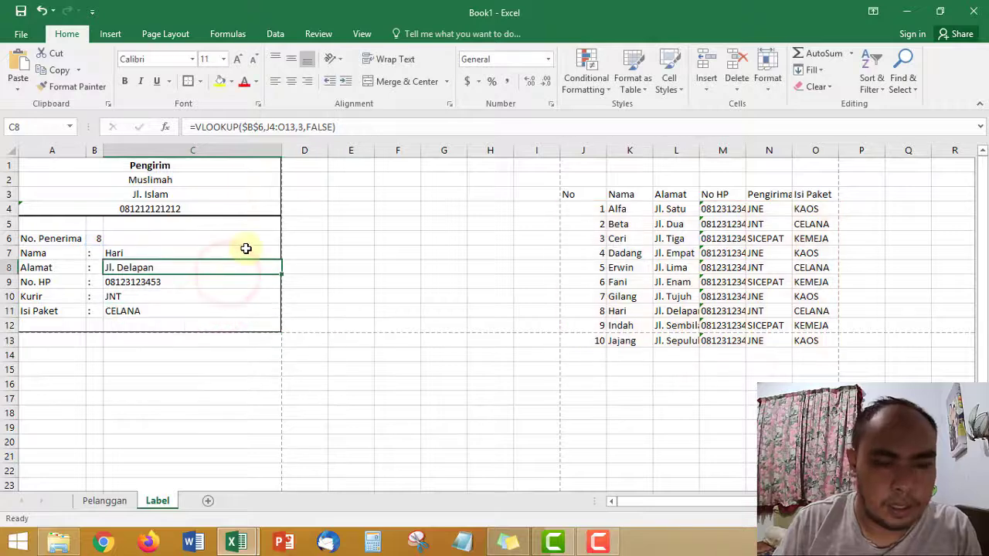
key(Down)
key(Down)
key(Down)
key(Up)
key(Up)
key(Up)
key(Up)
key(Up)
key(Up)
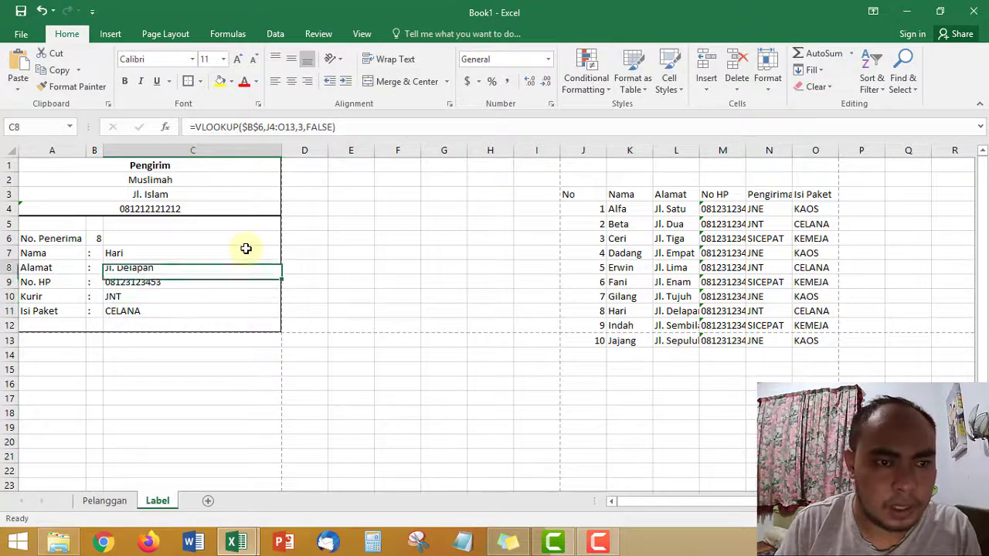
key(Down)
key(Down)
key(Down)
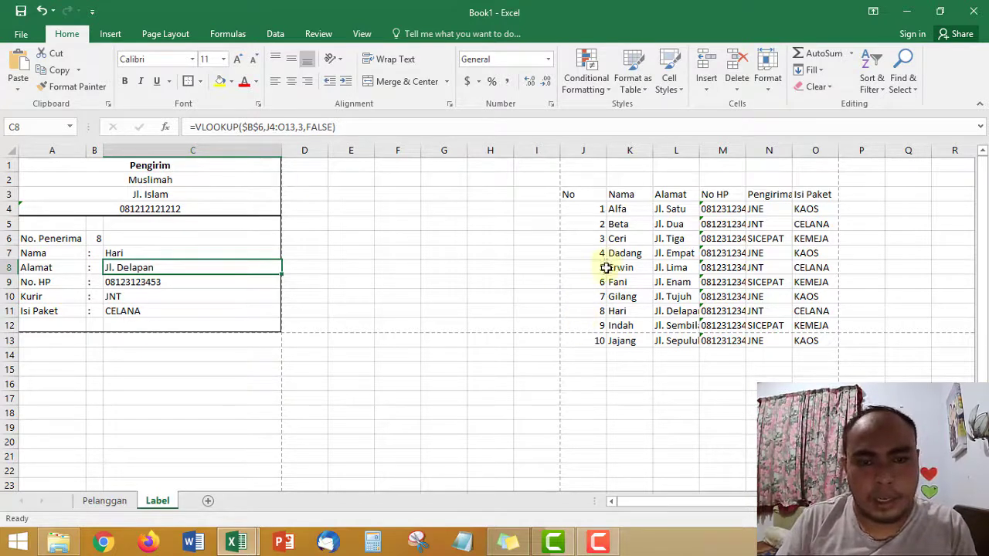
Set No. Penerima in B6 to 5 and autofit column M for full phone numbers
click(97, 248)
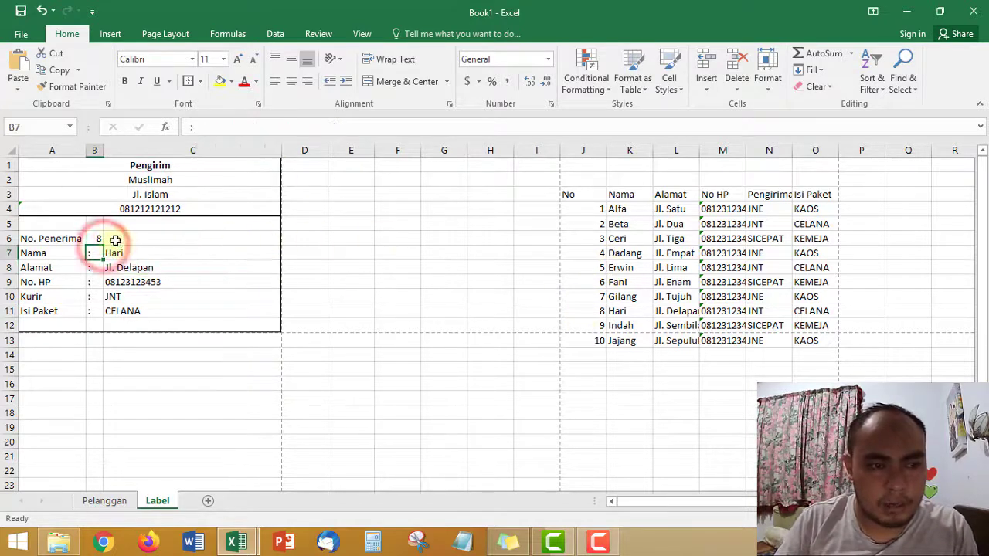
click(95, 238)
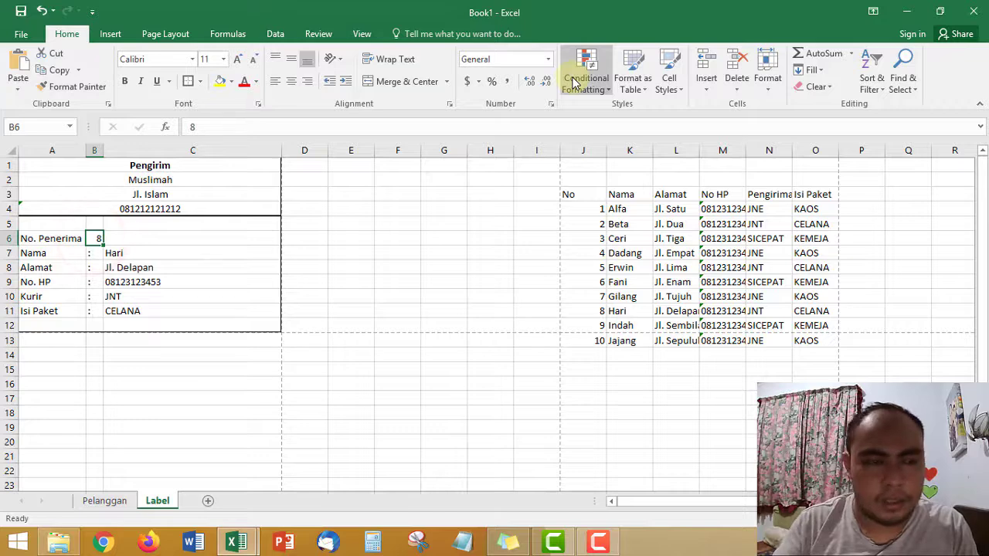
text(5)
key(Return)
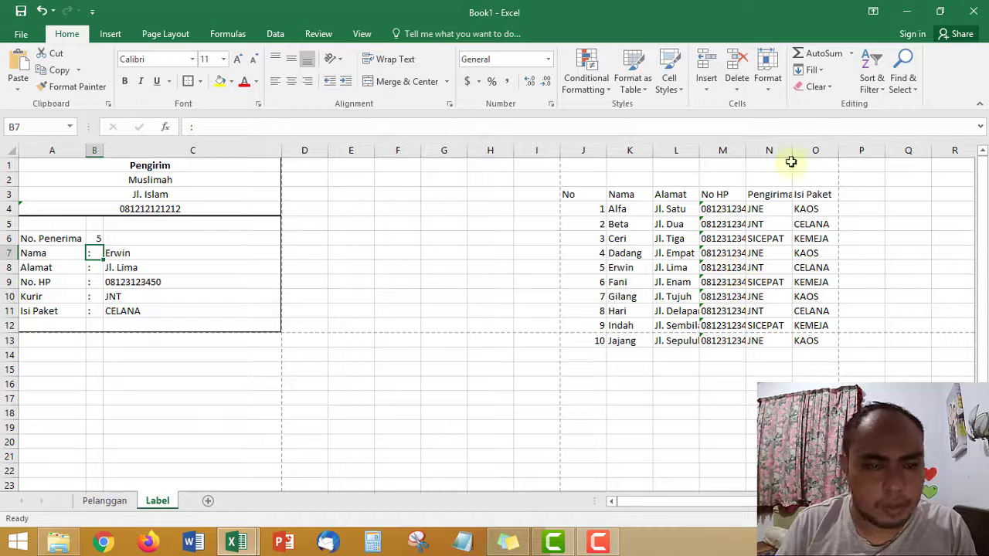
double_click(746, 153)
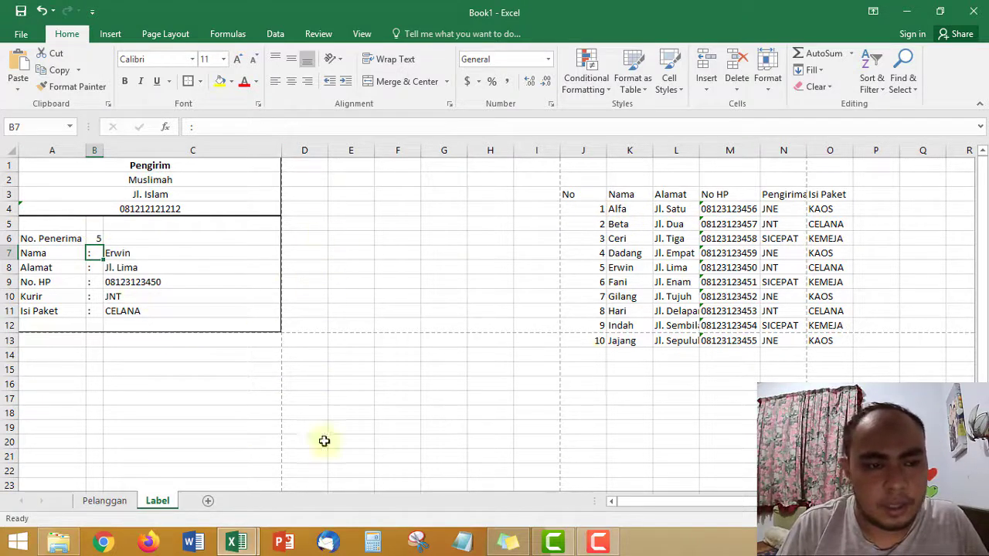
click(105, 501)
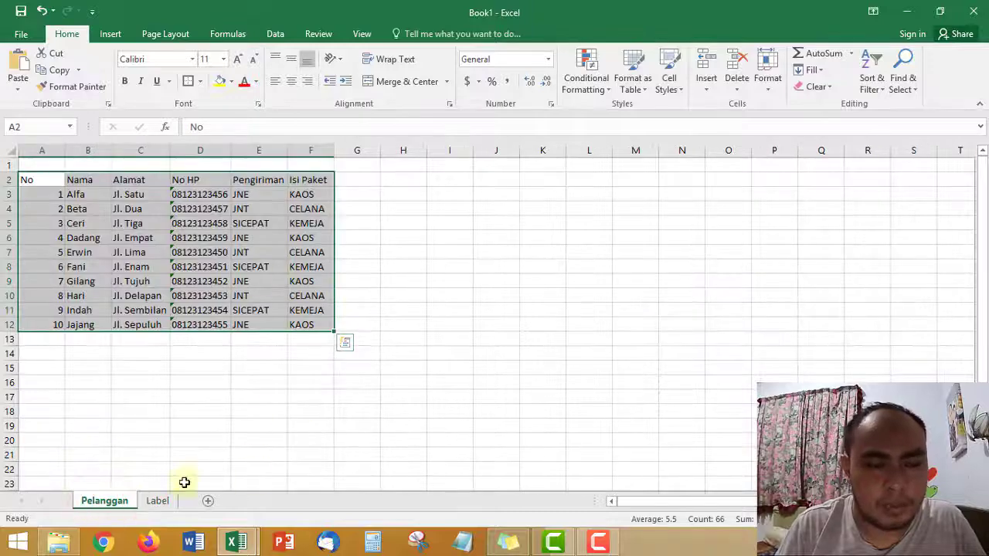
click(168, 507)
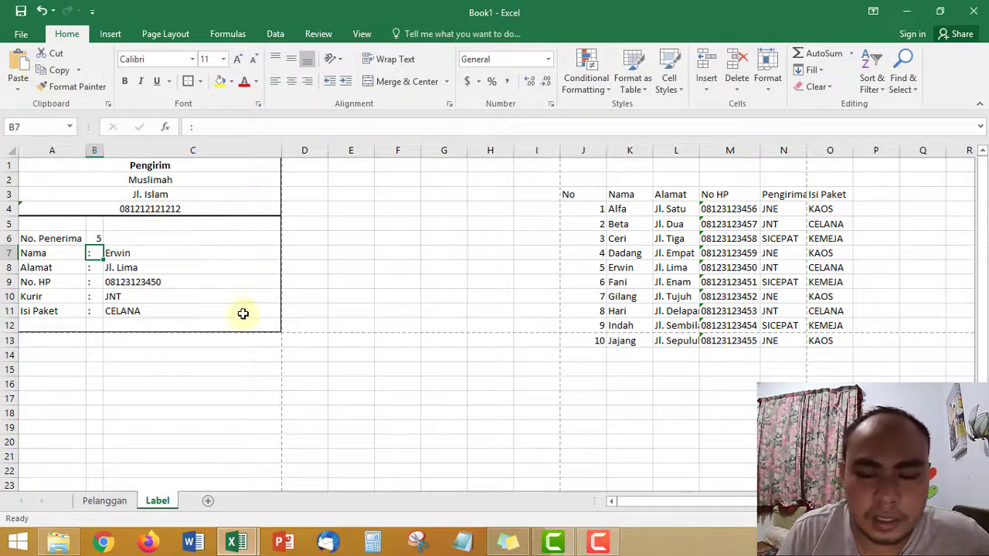
key(ctrl+p)
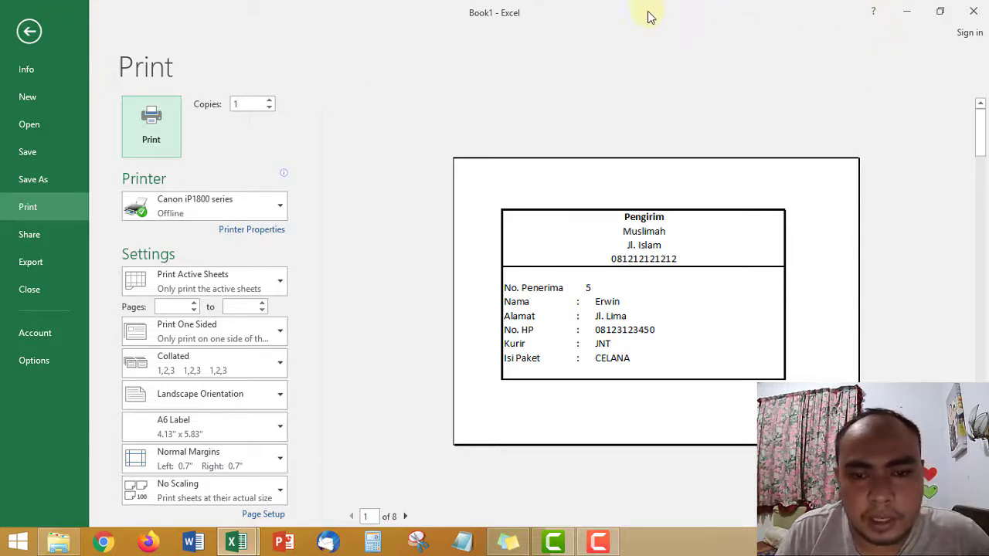
click(30, 33)
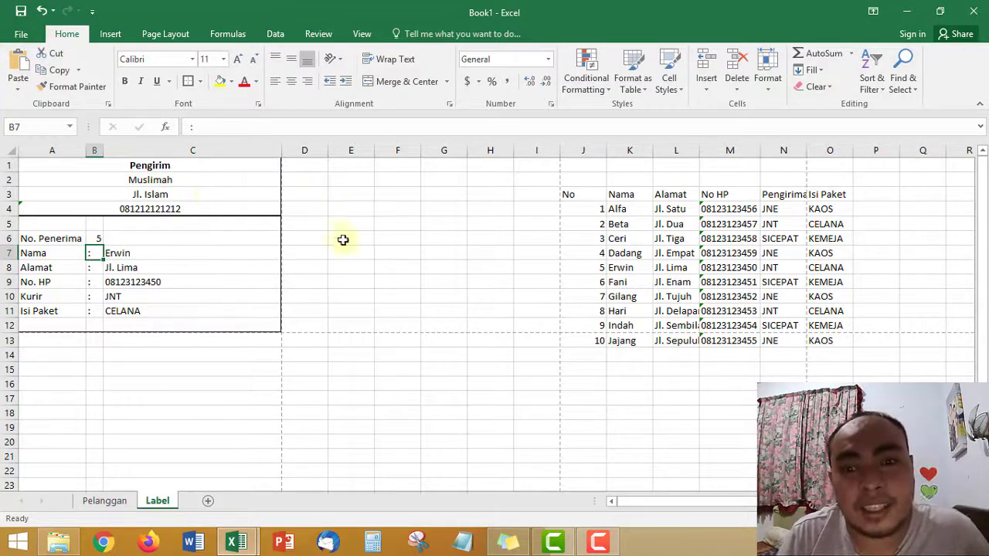
click(97, 238)
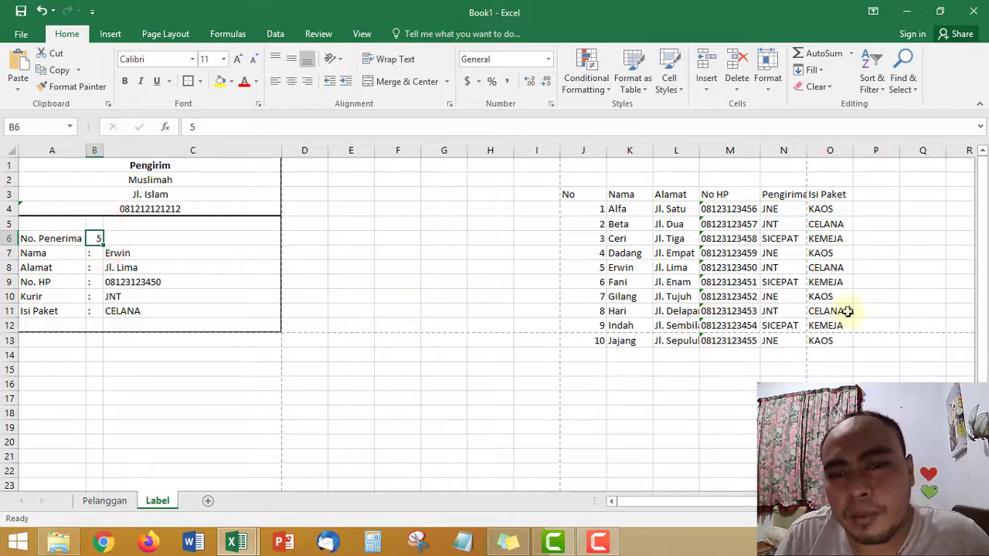